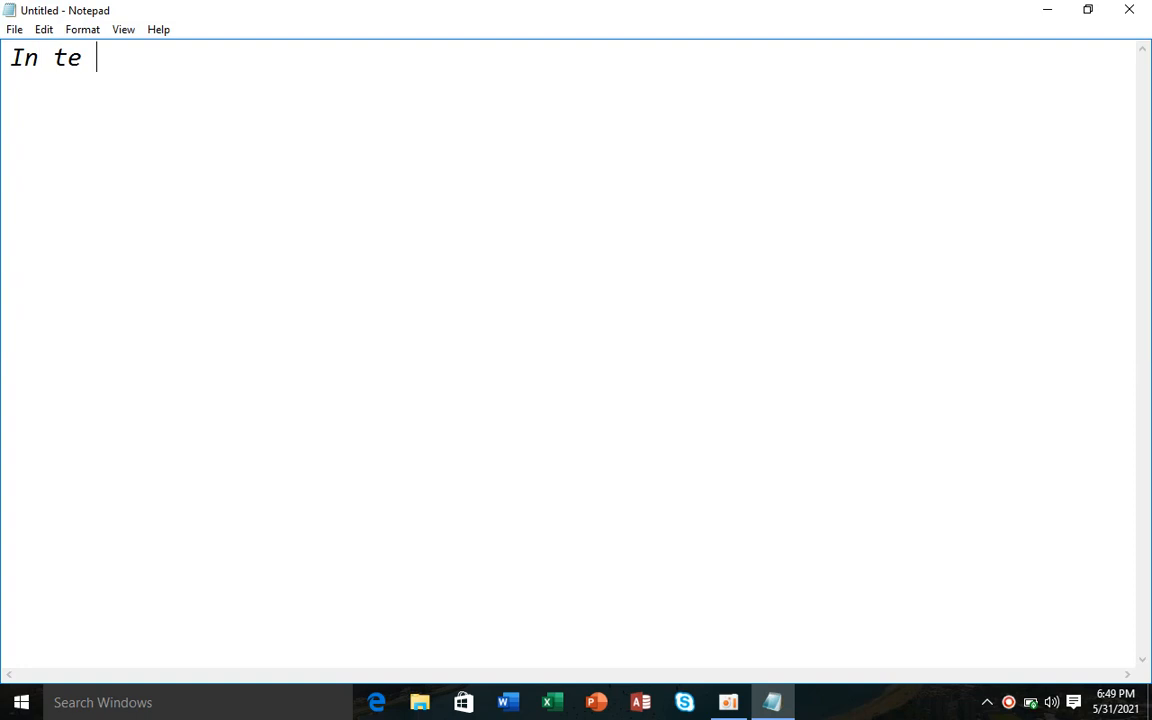
- Type the heading 'In the name of Allah' followed by a line of equals signs
key("BackSpace")
key("BackSpace")
type("he an")
key("BackSpace")
key("BackSpace")
type("name of Allah")
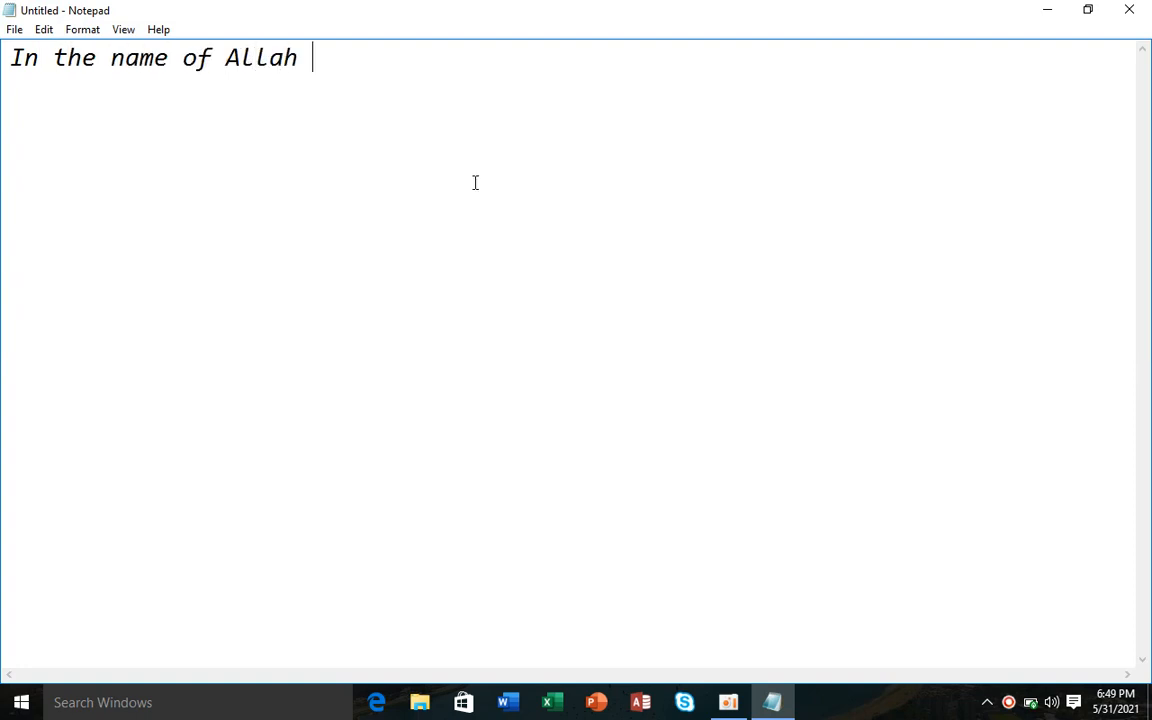
key("Return")
type("======================00")
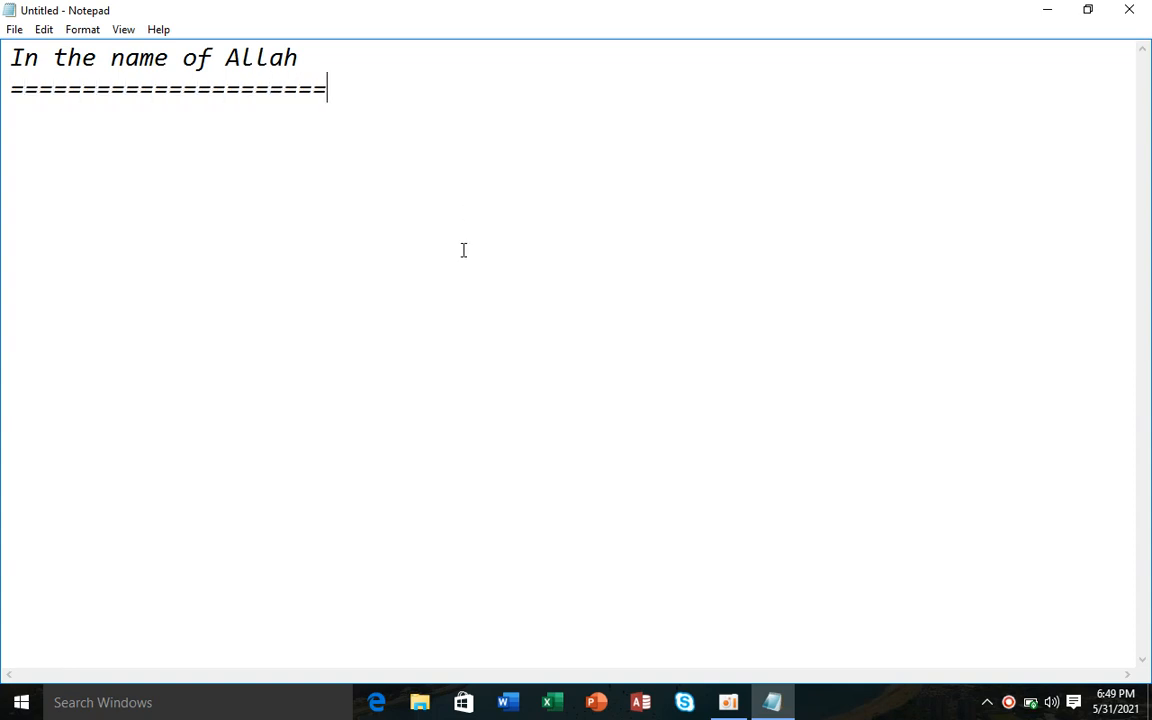
key("BackSpace")
key("BackSpace")
key("Return")
- Add the line '00,19 ms windows 10', correcting typos along the way
type("00")
type("19")
key("BackSpace")
key("BackSpace")
key("BackSpace")
key("BackSpace")
type("0")
key("BackSpace")
type(",19")
key("BackSpace")
type("\\")
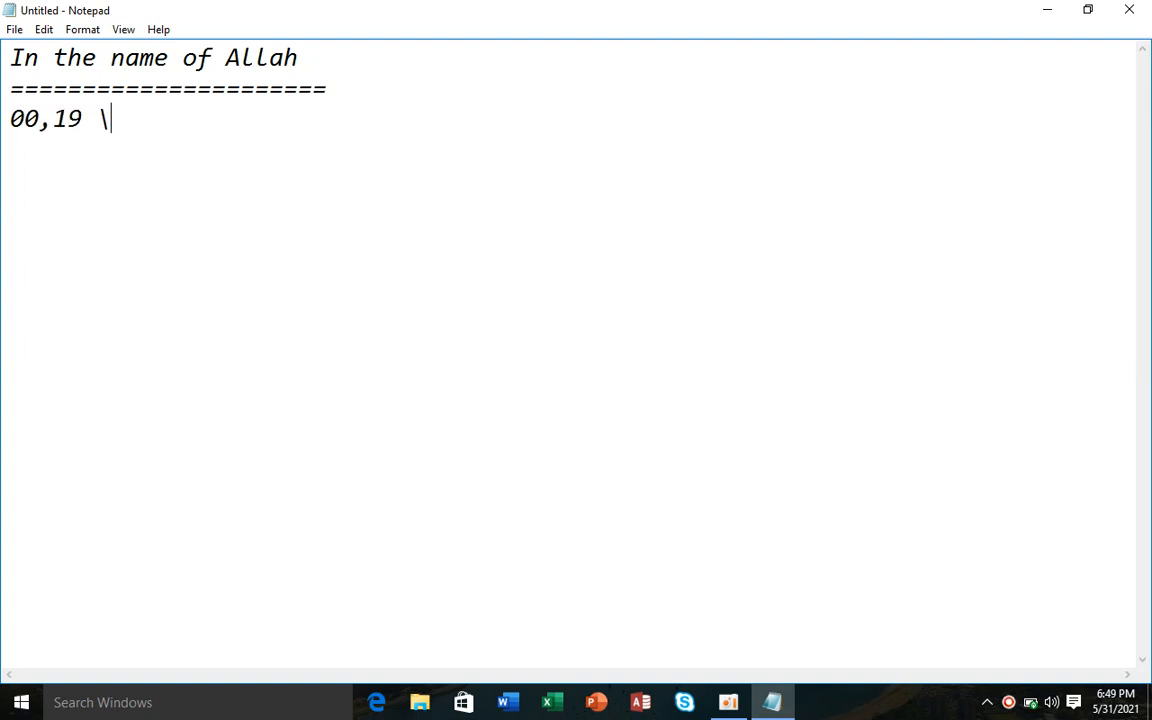
right_click(461, 276)
left_click(283, 193)
key("BackSpace")
type("ms windos")
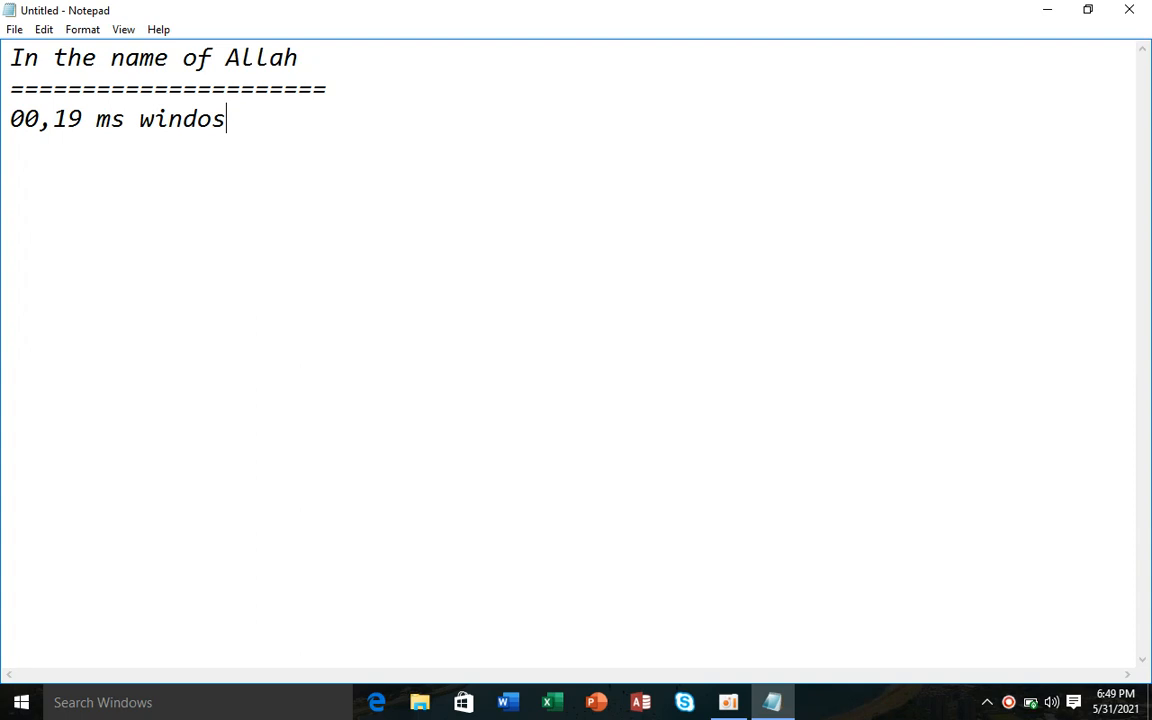
key("BackSpace")
type("ws 10")
- Add a dash rule, 'oxford higher Educational Center', and an equals-sign rule beneath it
key("Return")
type("---------------------------")
key("Return")
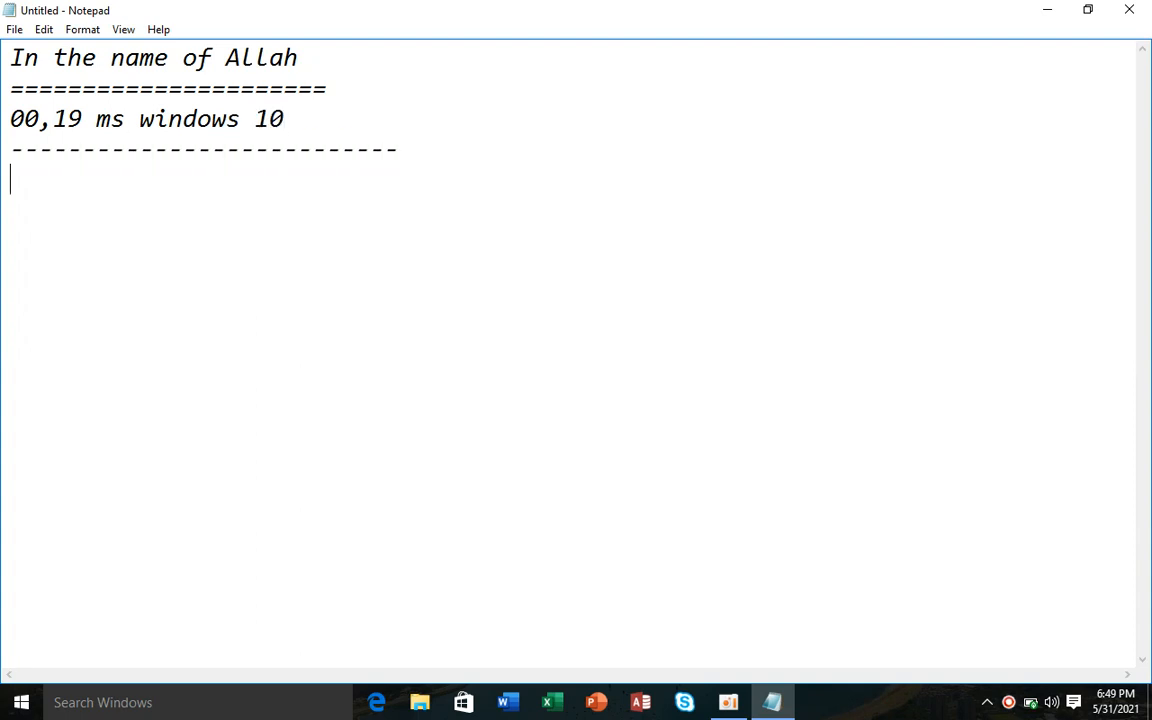
type("oxford")
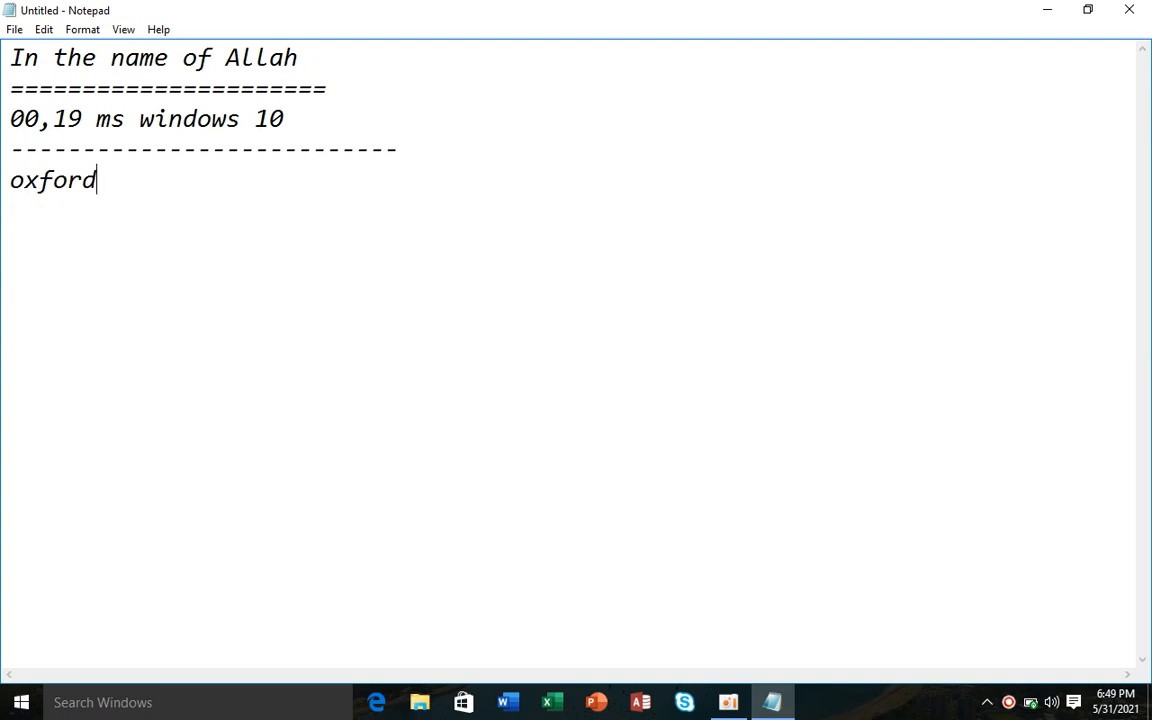
type(" highe r")
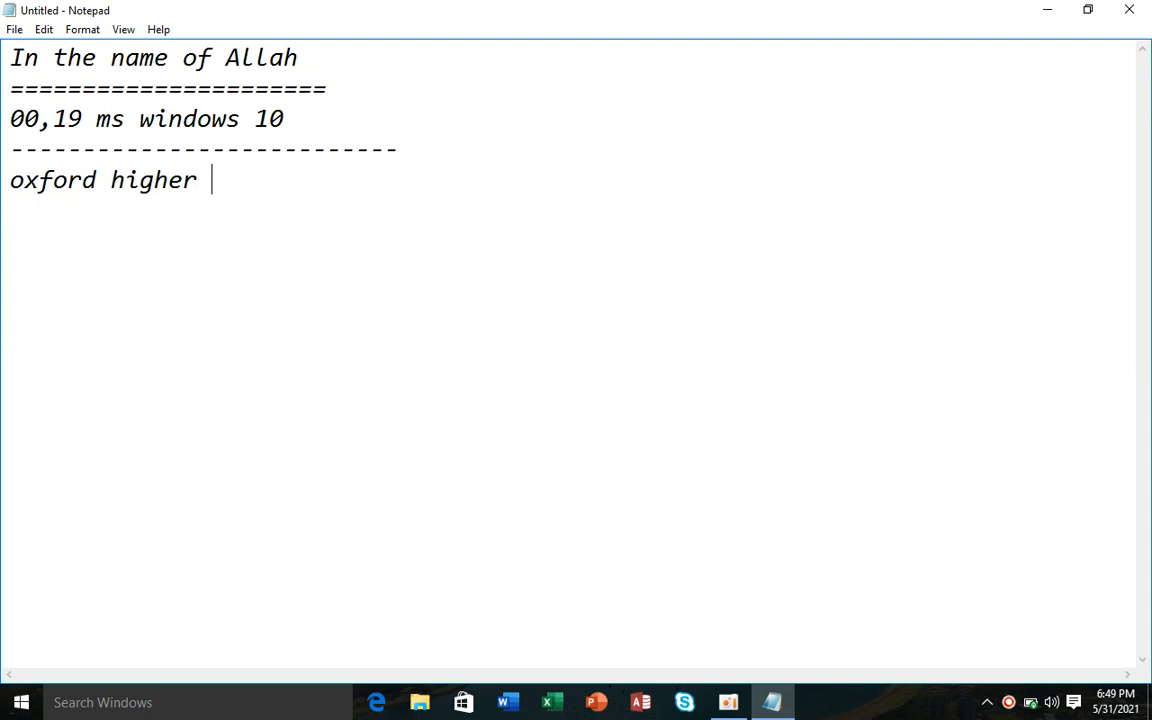
type(" Educational Center")
key("Return")
type("=")
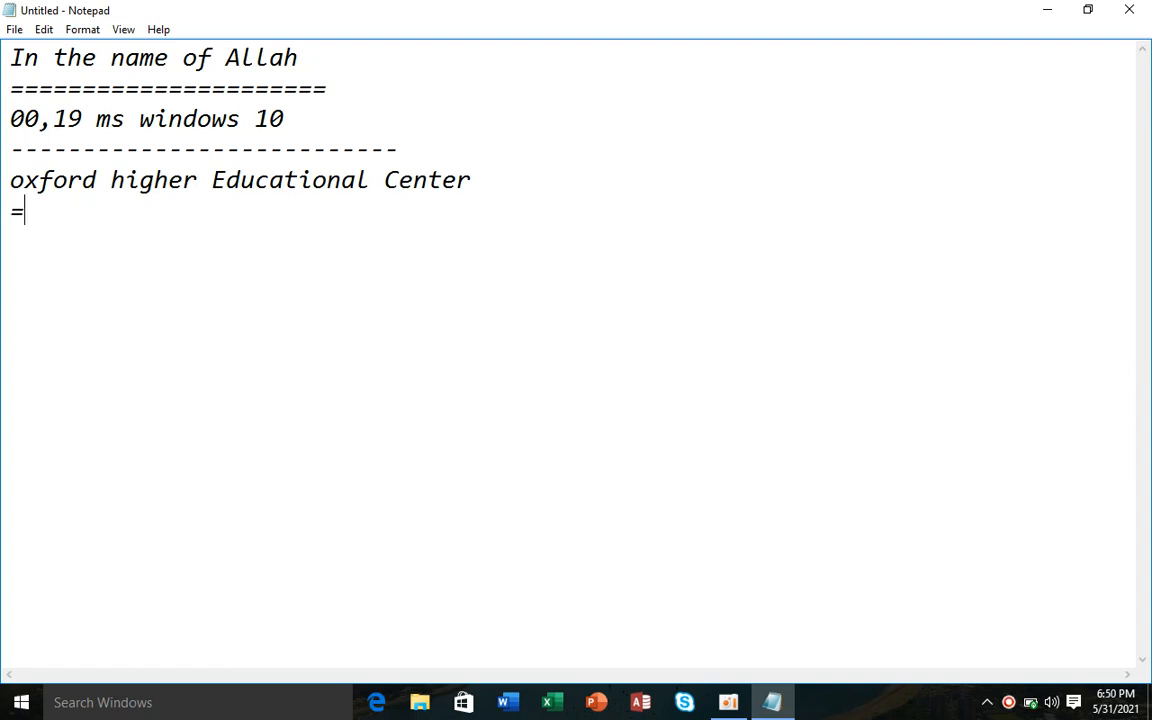
type("-===================================")
key("Return")
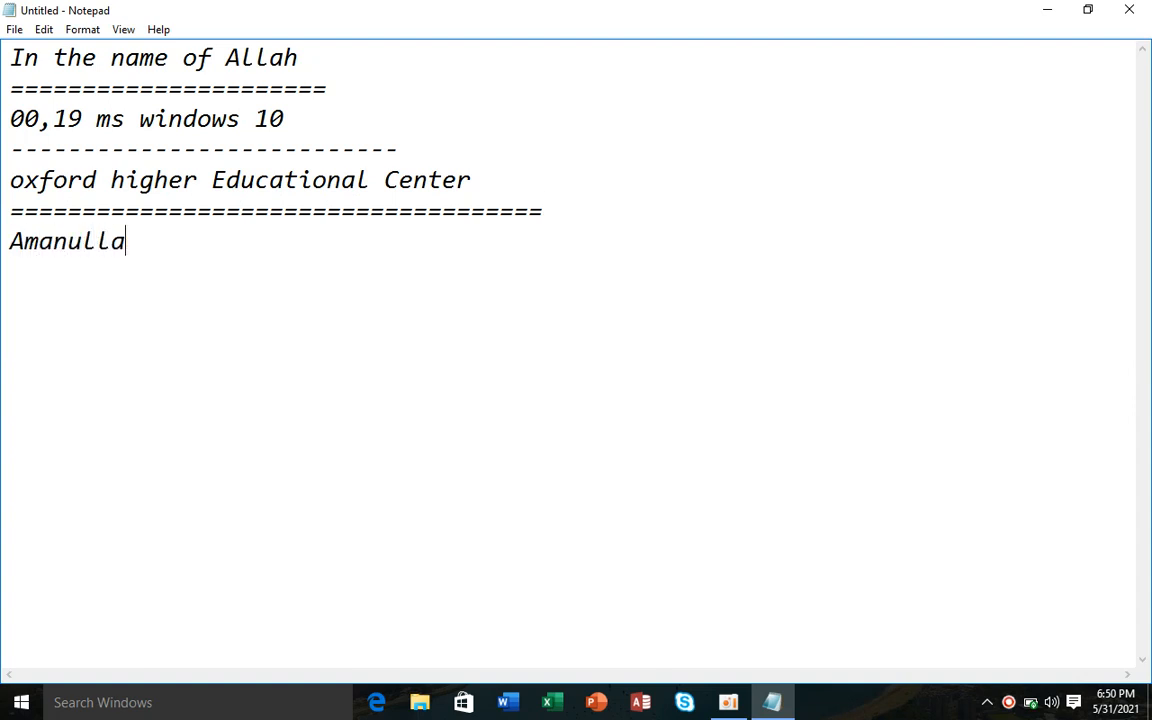
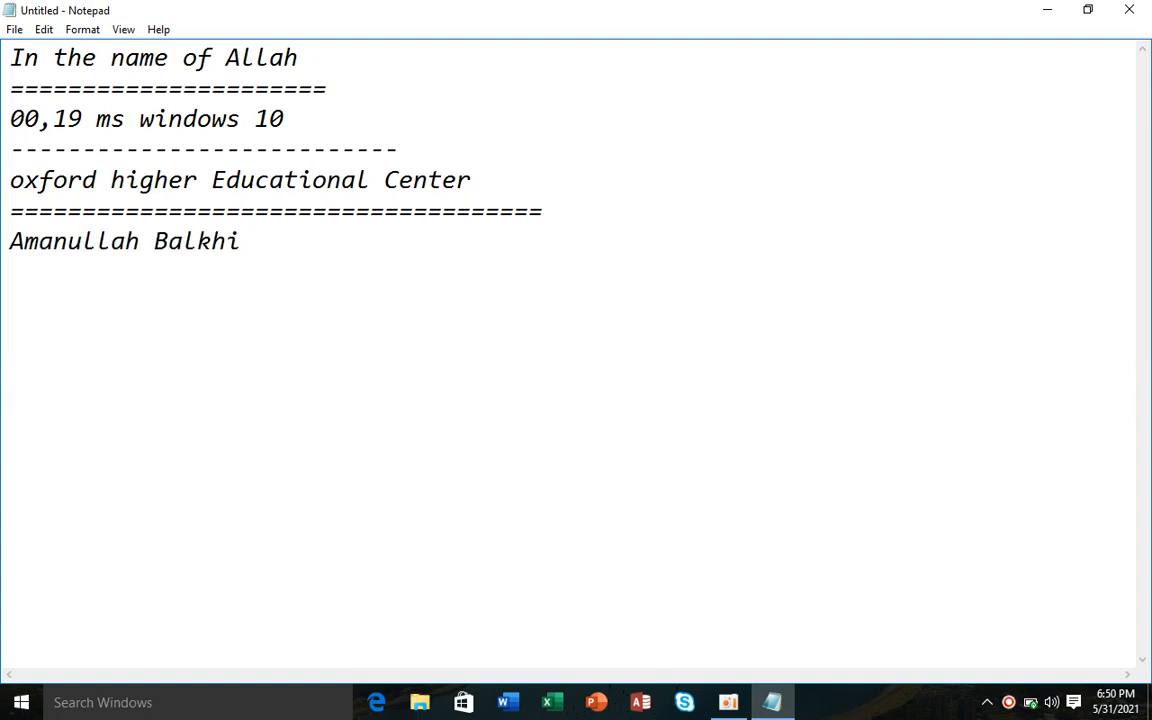
- Add the author's name and a cellphone line with the phone number
key("Return")
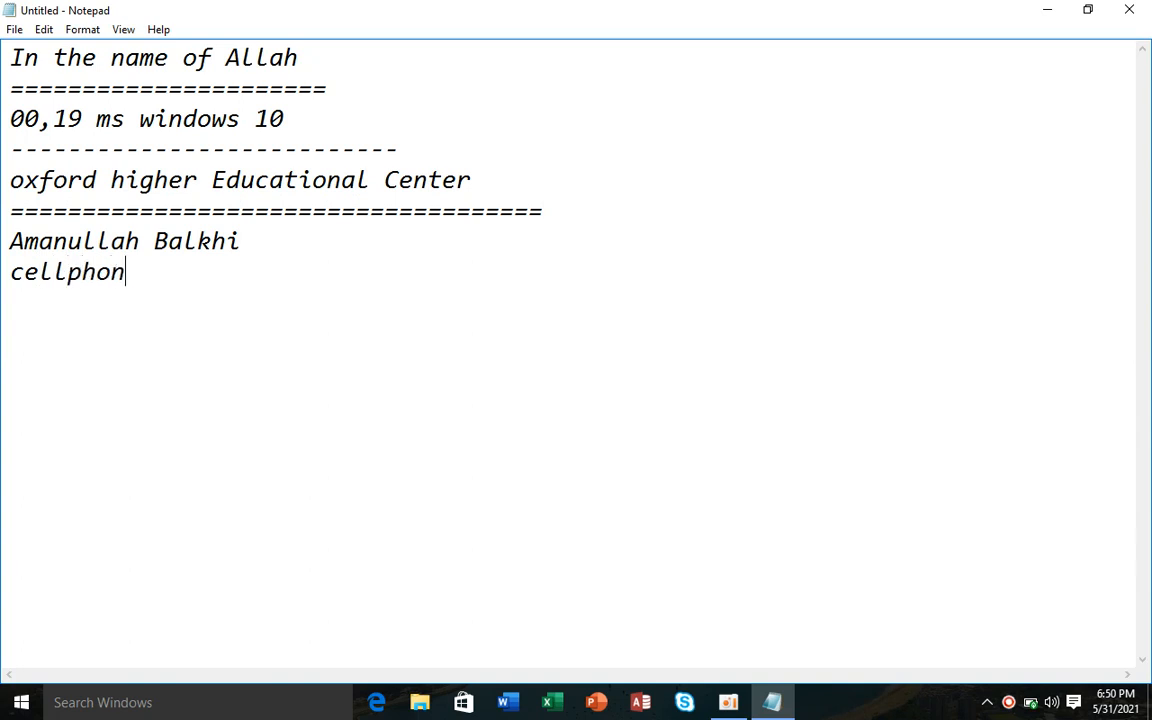
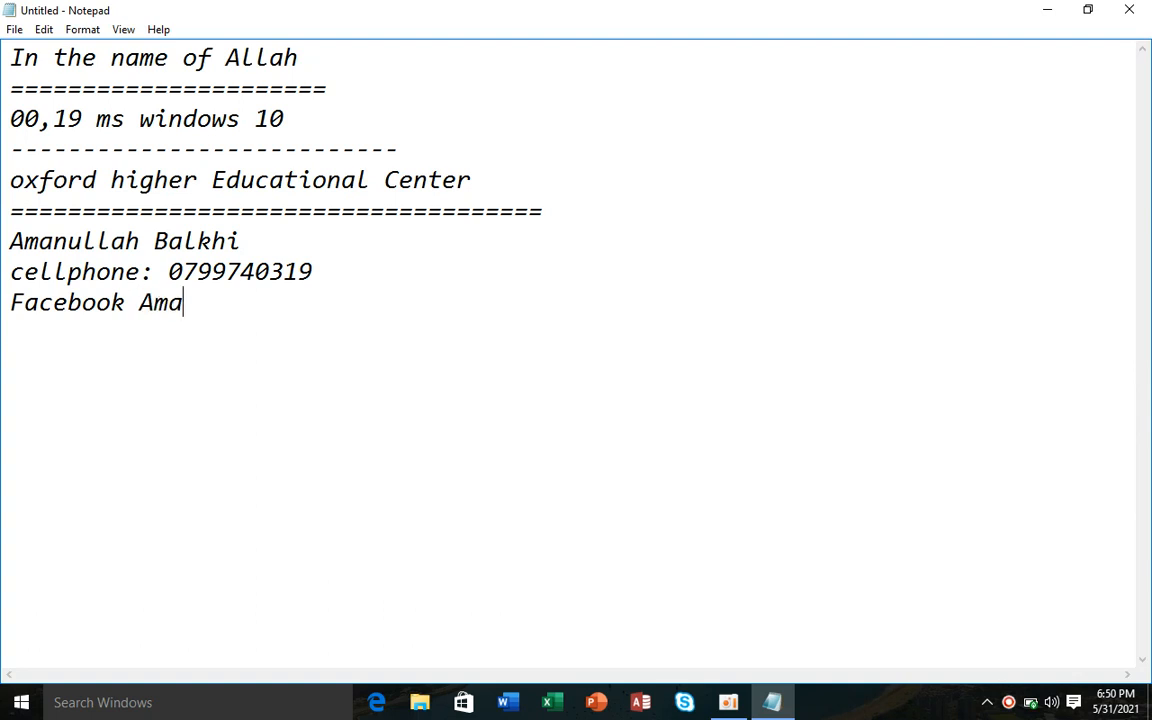
- Finish the Facebook line with the author's name, add a dash rule, then 'settings'
key("BackSpace")
key("BackSpace")
key("BackSpace")
key("BackSpace")
type("alkhi ")
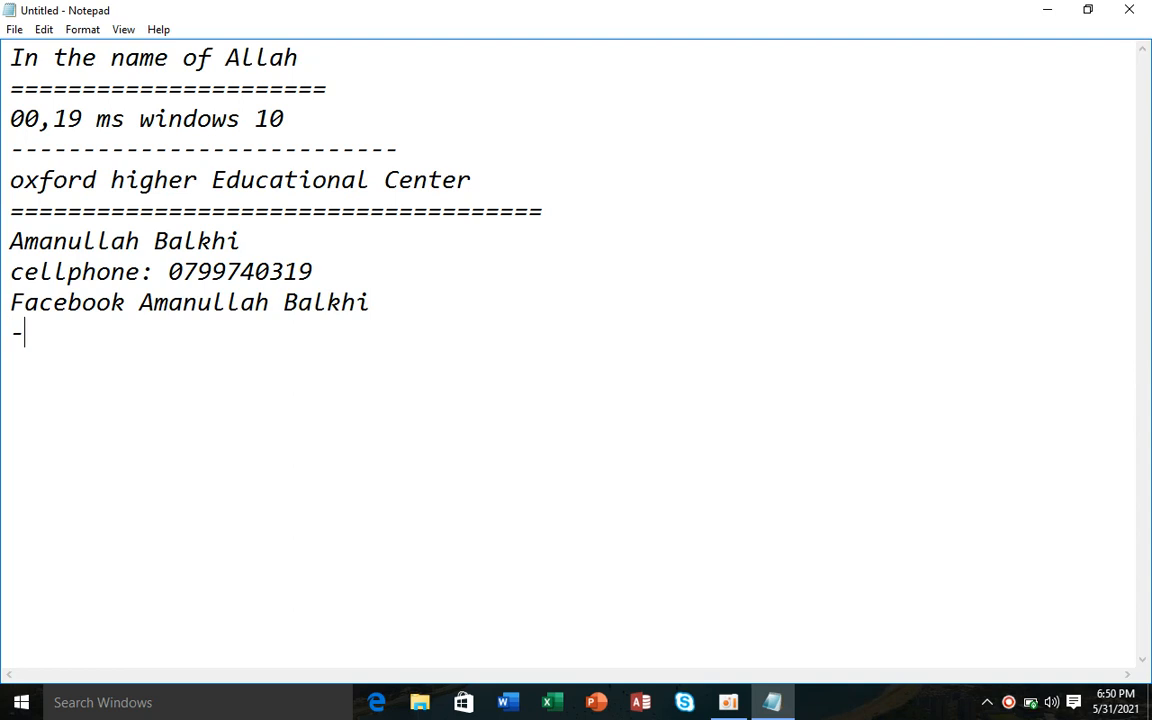
type("-----------------------------------------------------")
key("Return")
type("settings")
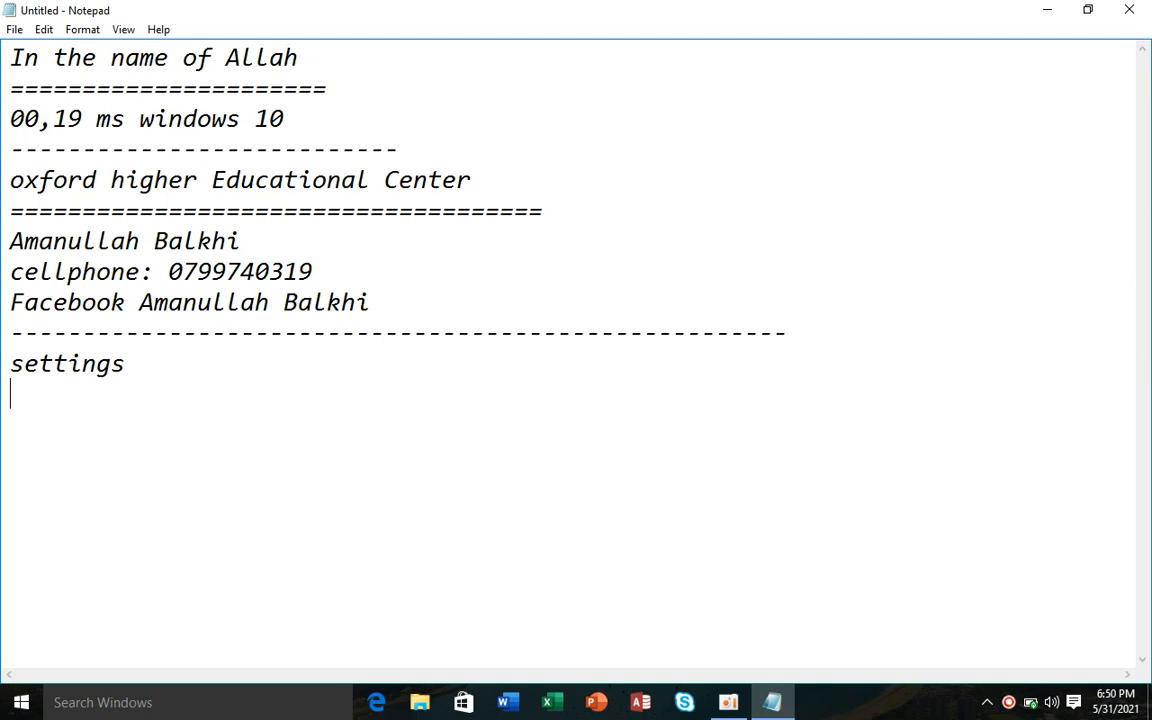
- Launch Settings from the Start menu and go to Time & language's Date & time page
left_click(21, 703)
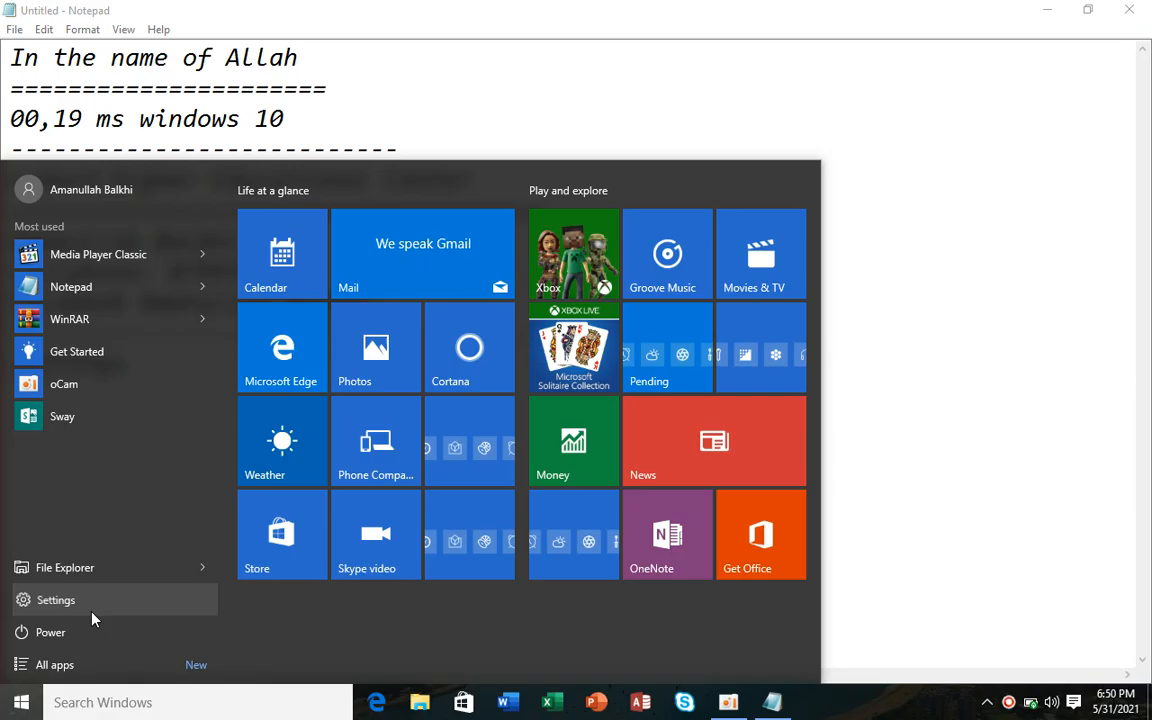
left_click(82, 548)
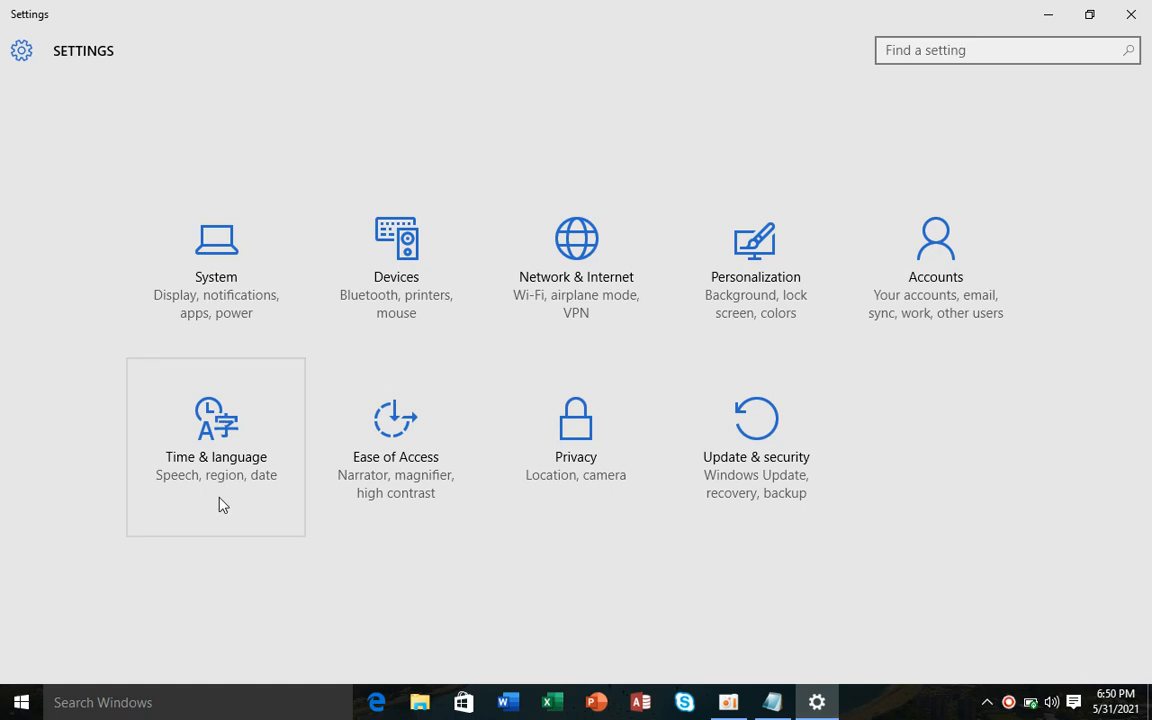
left_click(243, 477)
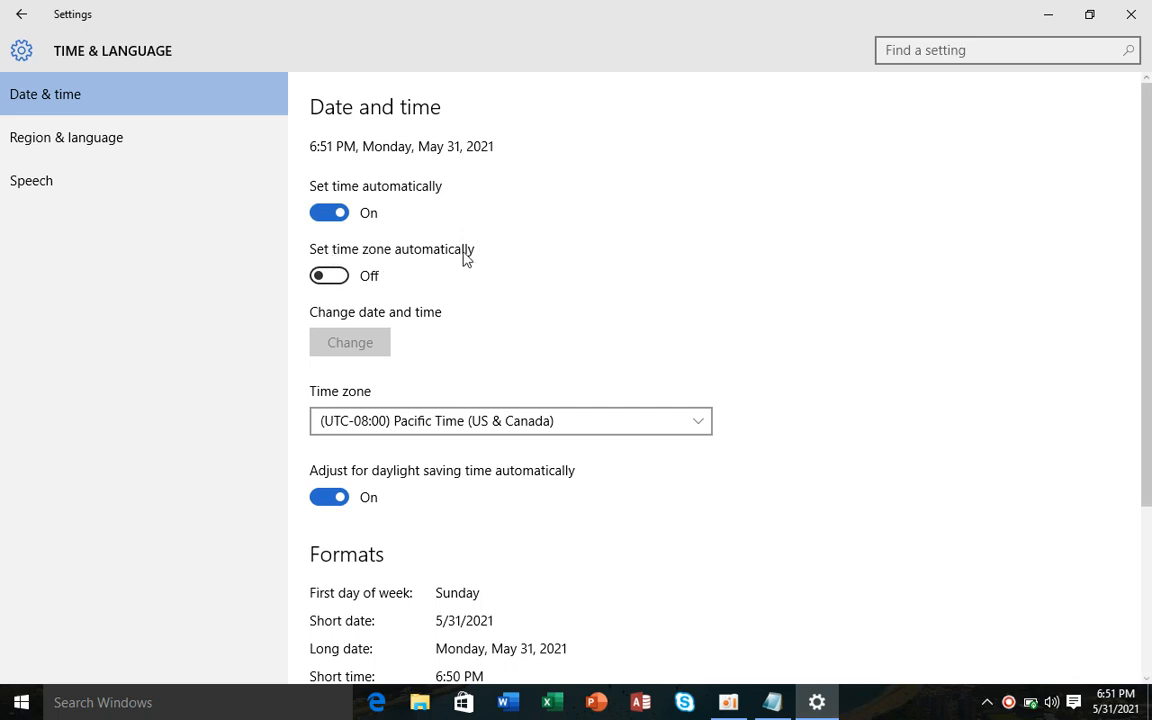
- Turn automatic time zone off and choose (UTC+05:00) Islamabad, Karachi as the time zone
left_click(340, 276)
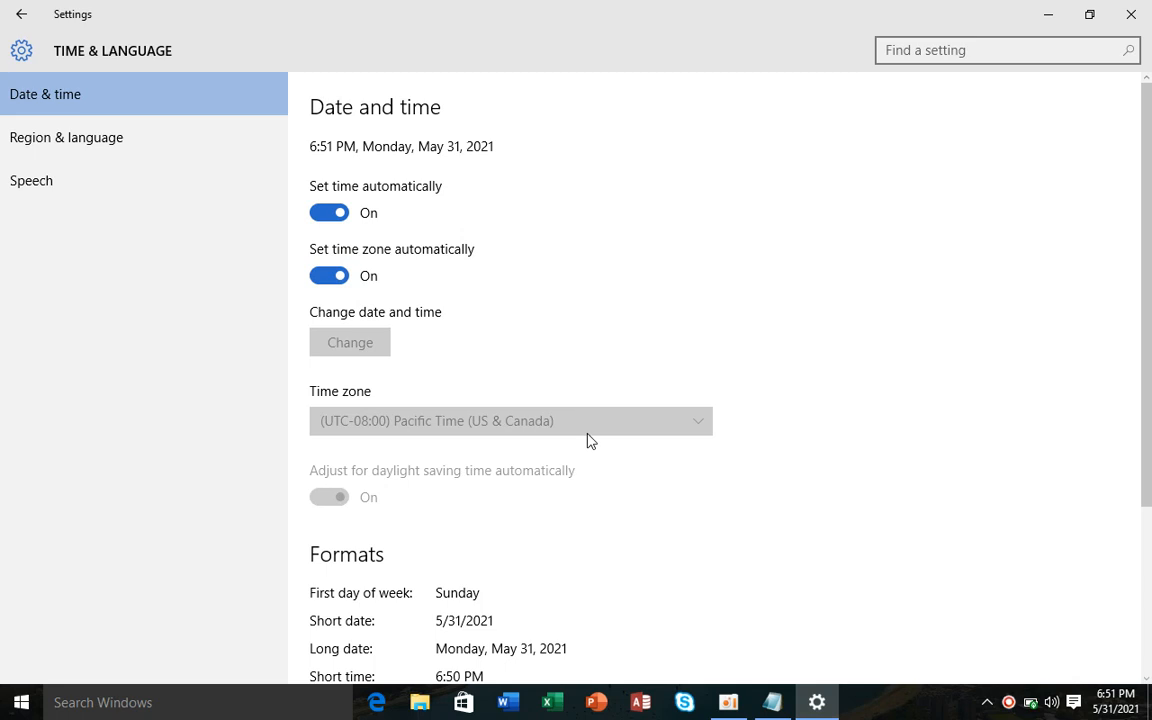
left_click(533, 421)
left_click(533, 421)
left_click(336, 278)
left_click(378, 428)
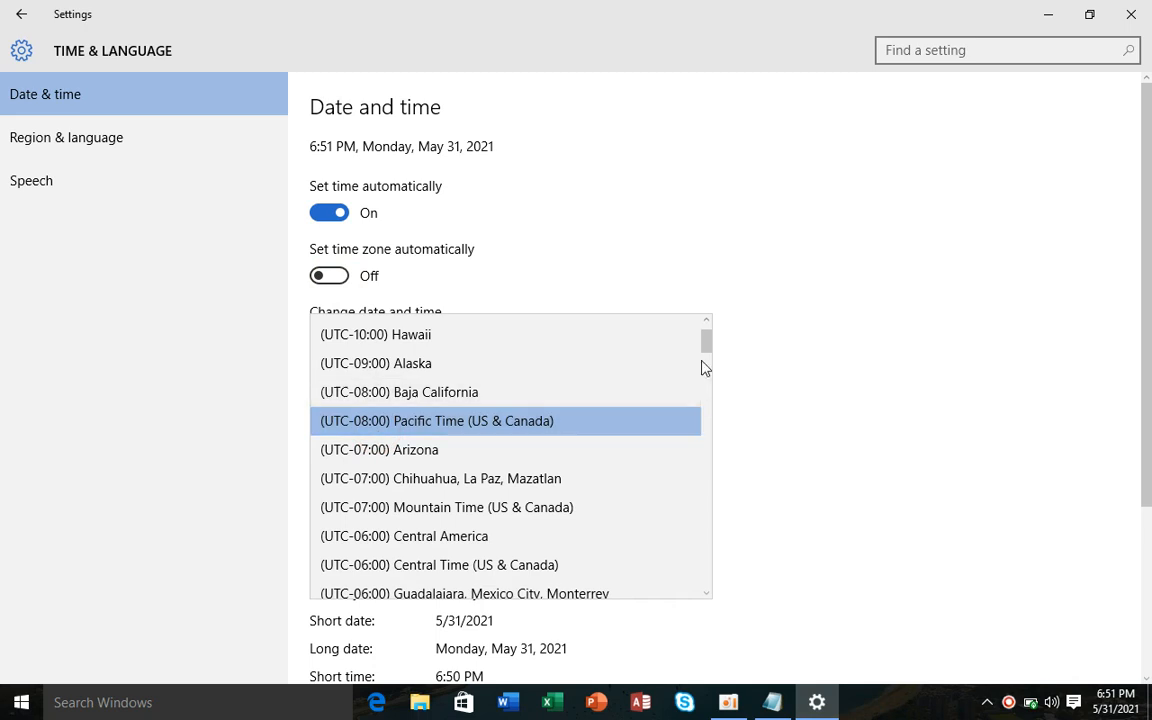
left_click_drag(709, 339, 706, 500)
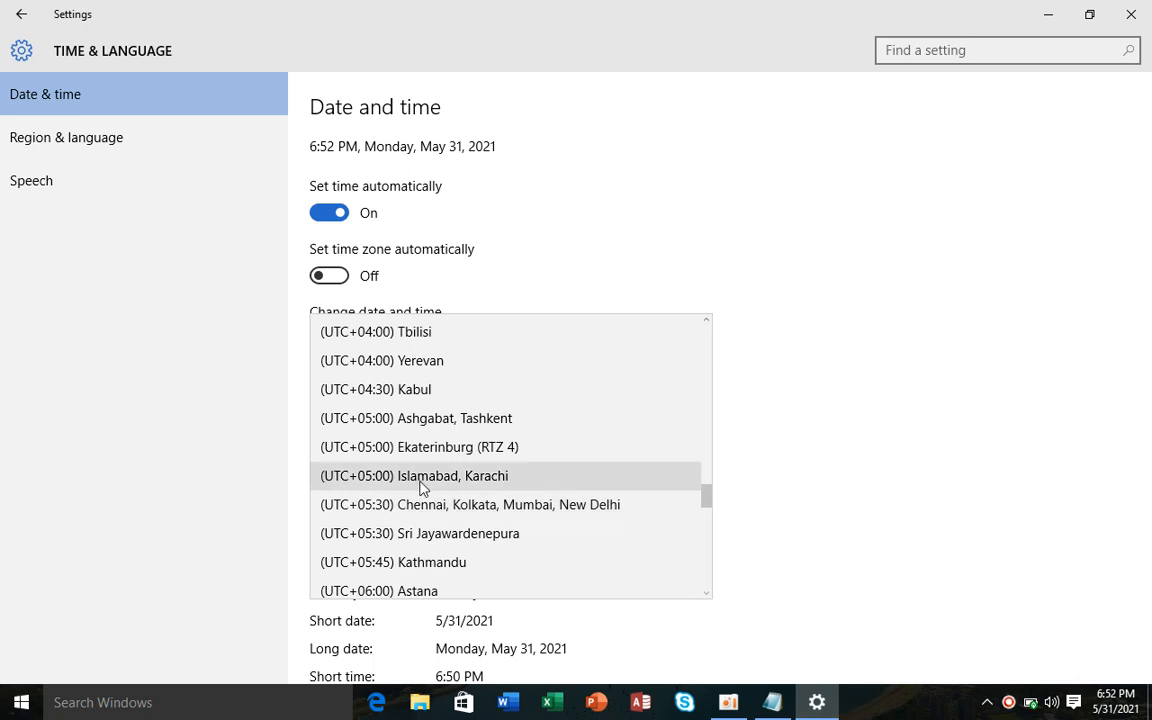
left_click(421, 478)
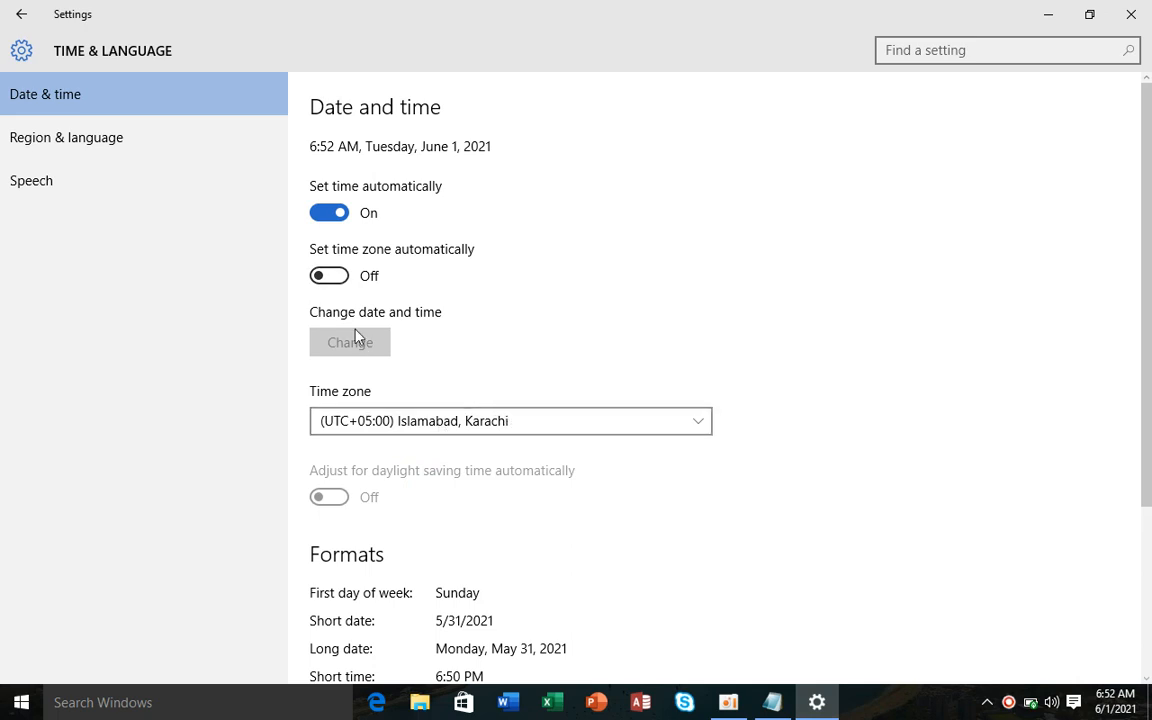
- Leave automatic time zone off and switch off automatic time setting
left_click(341, 282)
left_click(329, 276)
left_click(327, 215)
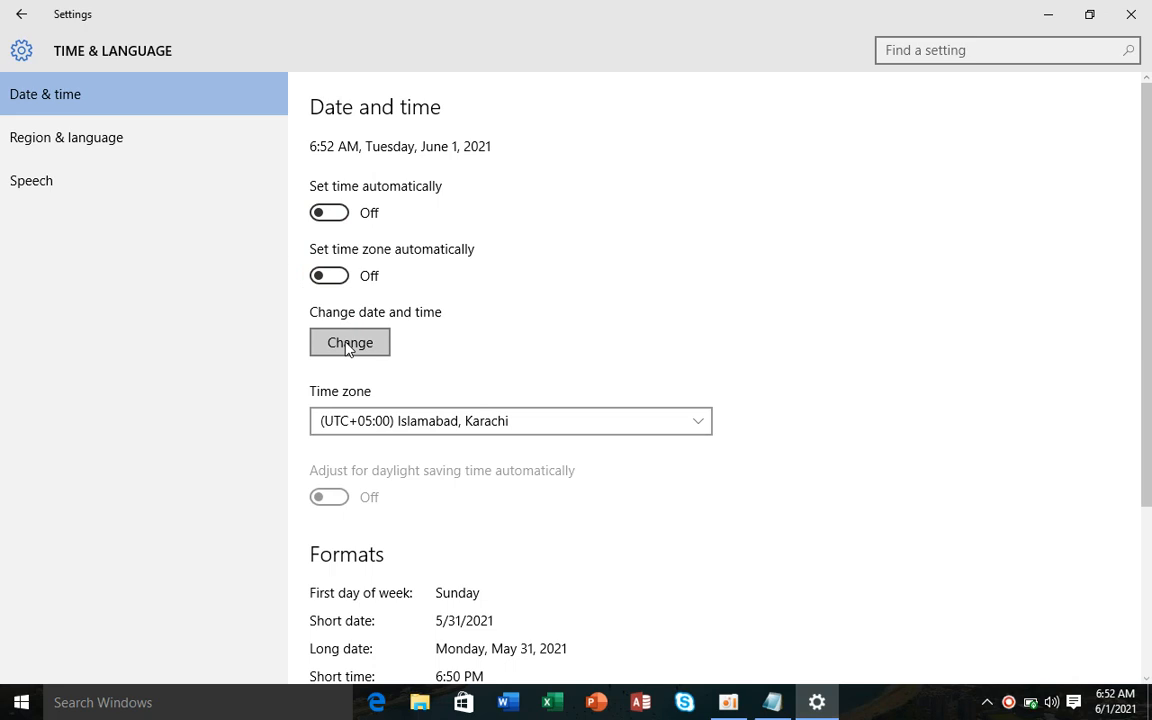
- Change the date to June 1, 2021 with time 6:52 AM and apply it
left_click(350, 345)
left_click(410, 297)
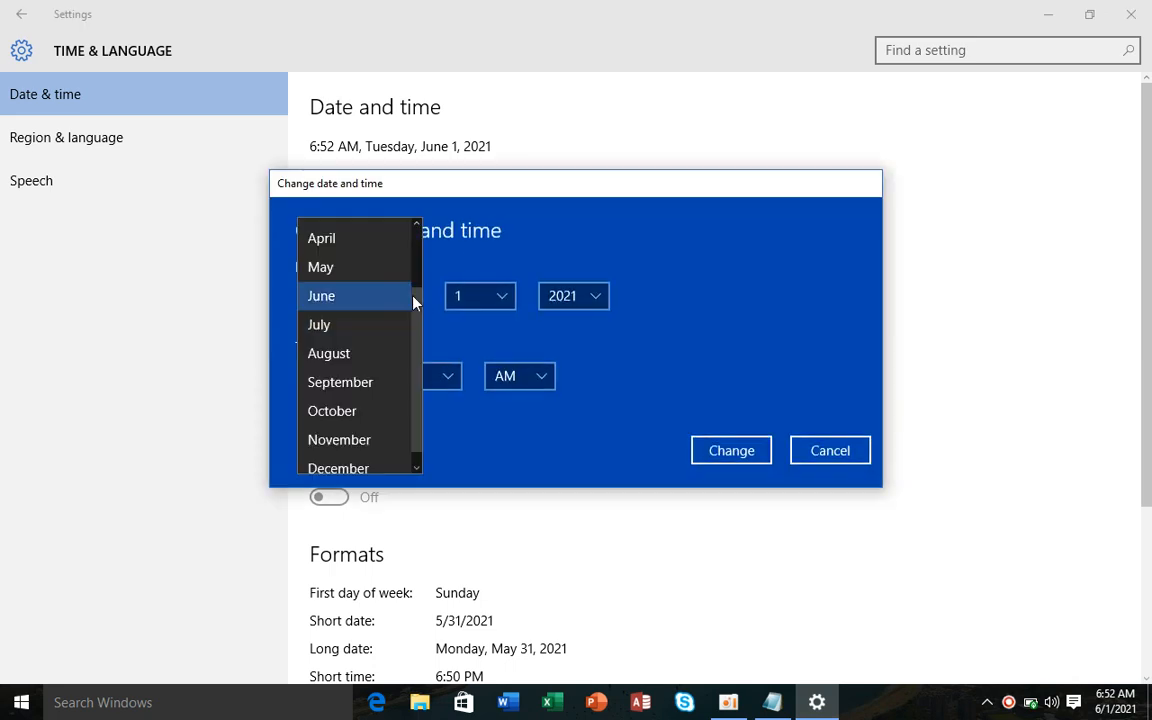
left_click(357, 278)
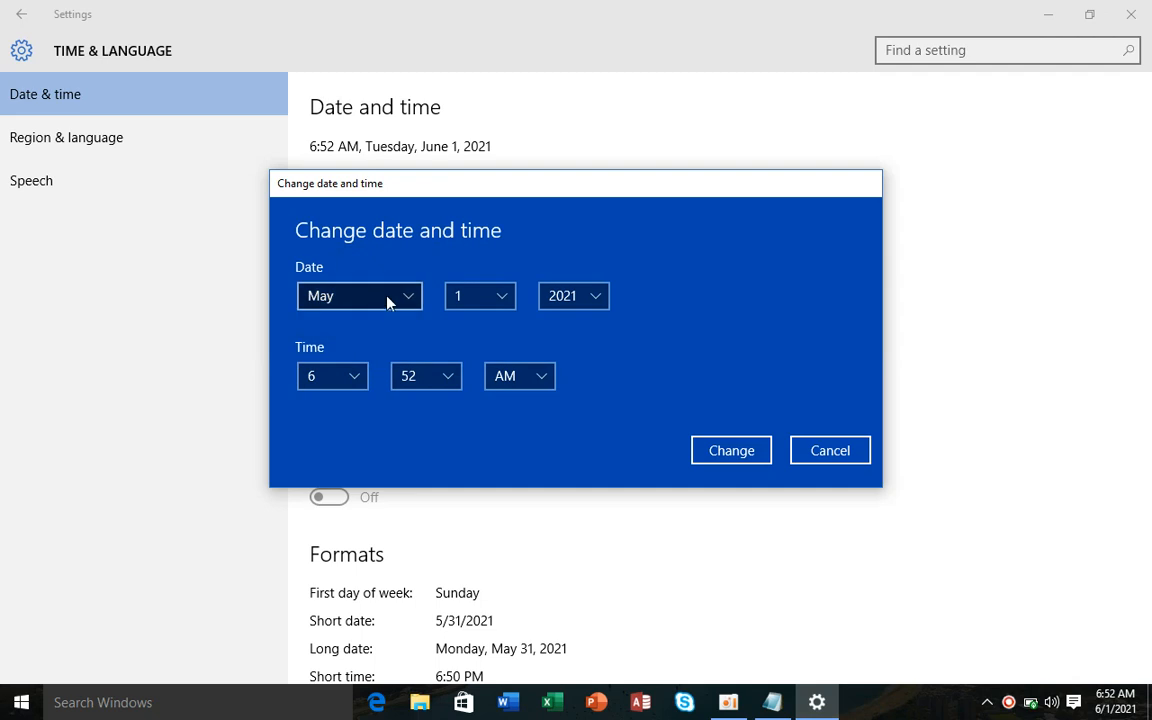
left_click(390, 300)
left_click(378, 330)
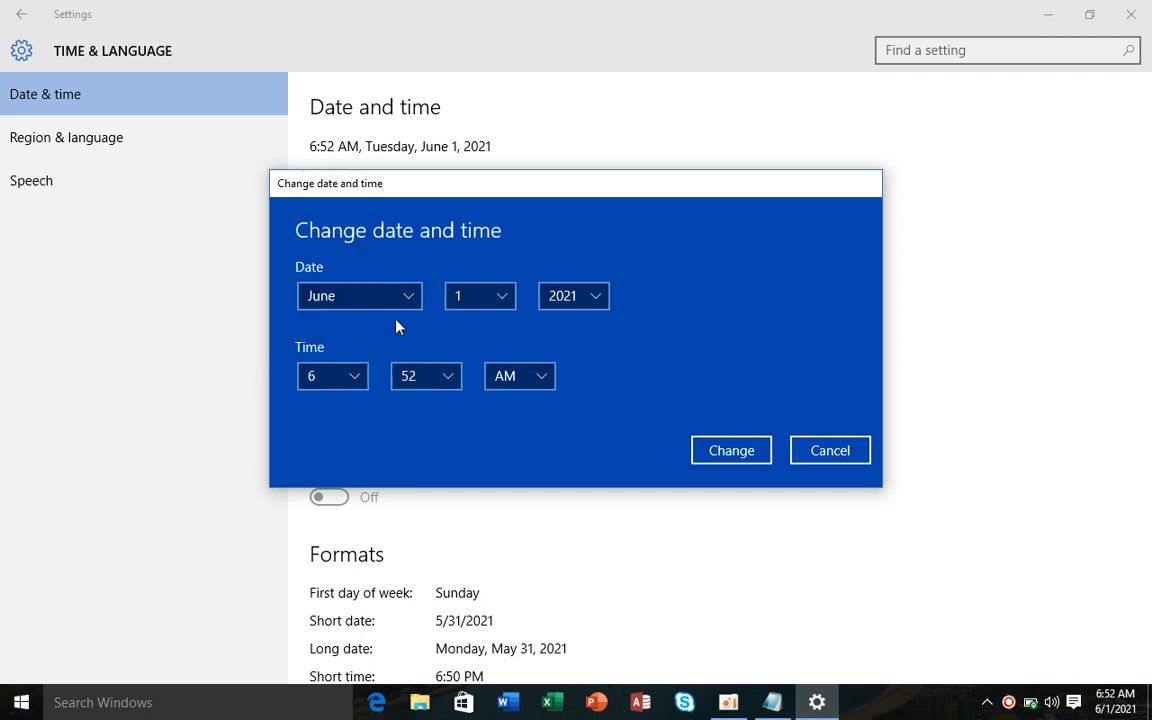
left_click(505, 298)
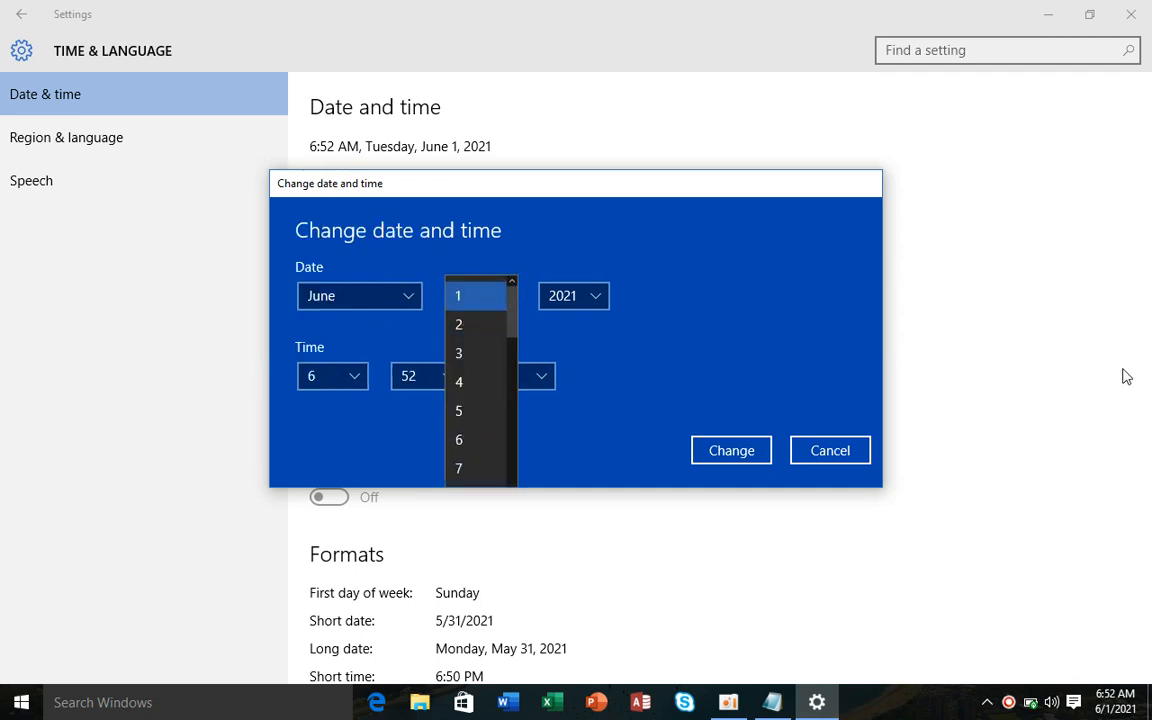
left_click(590, 297)
left_click(593, 296)
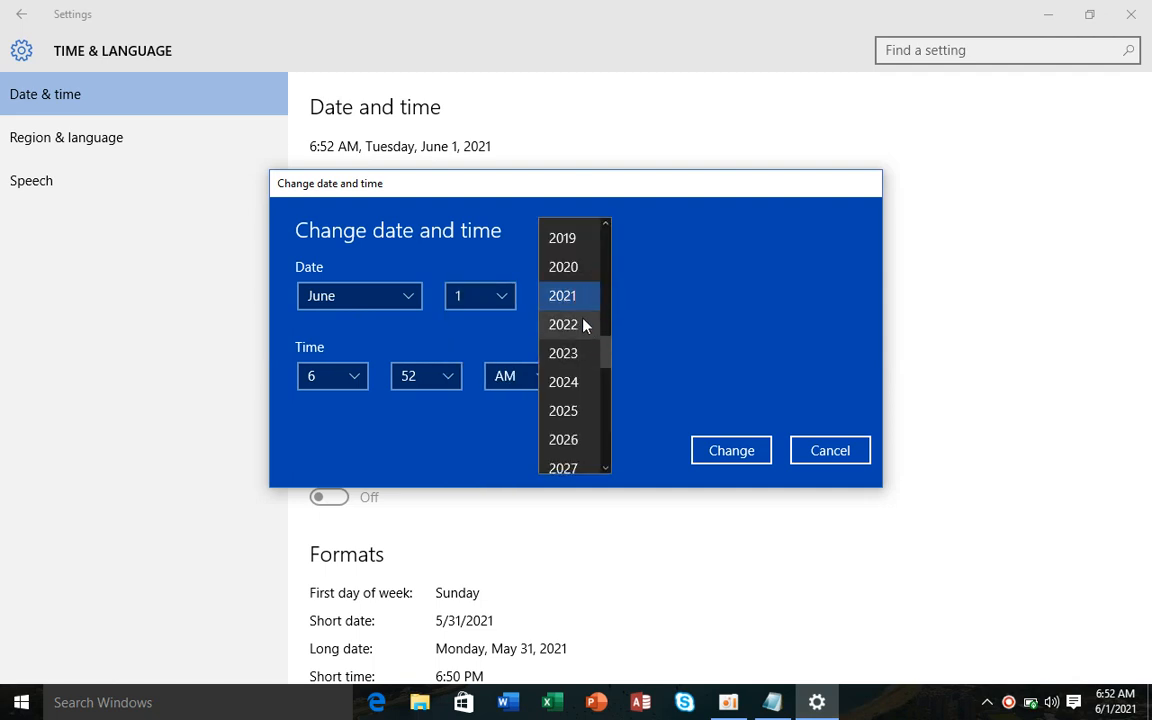
left_click(440, 391)
left_click(552, 379)
left_click(550, 378)
left_click(707, 451)
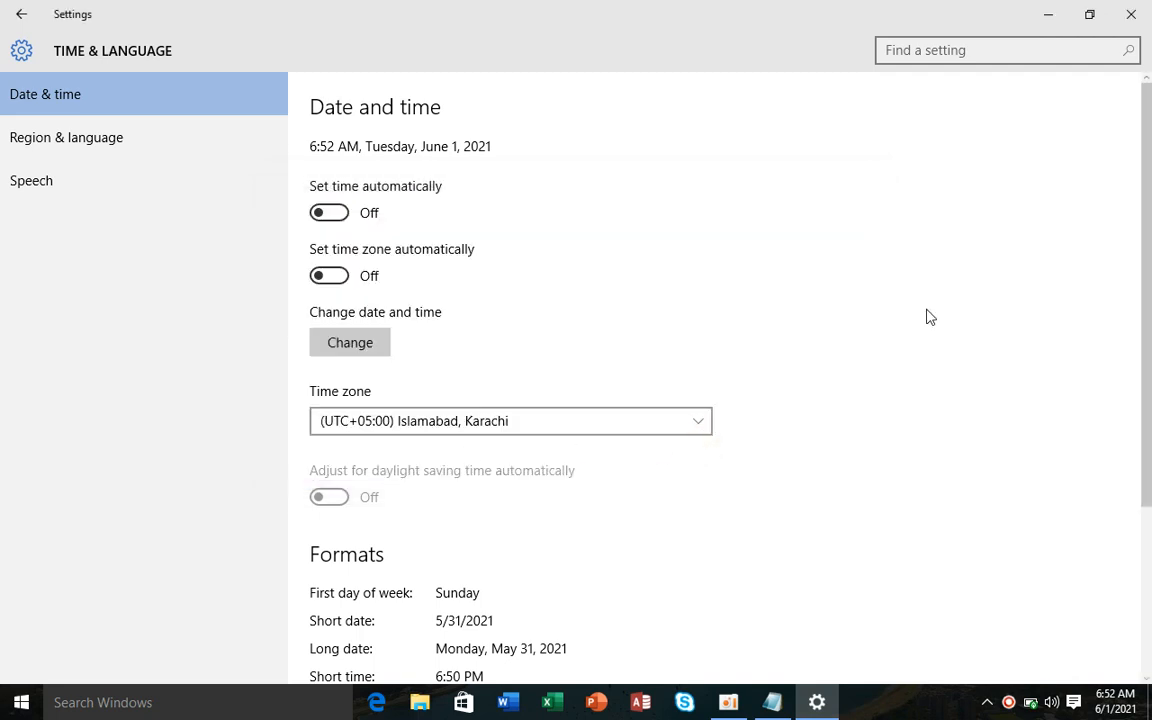
- Make Saturday the first day of the week and M/d/yy the short date, keeping h:mm tt
scroll(420, 340, "down", 3)
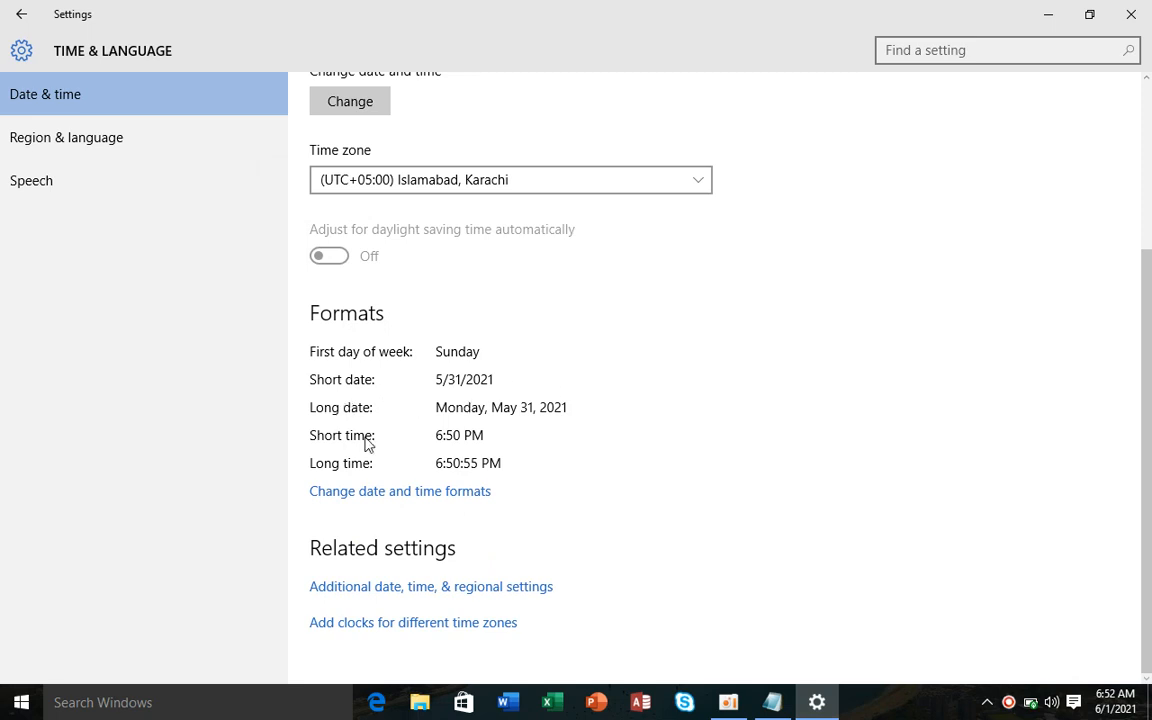
left_click(393, 500)
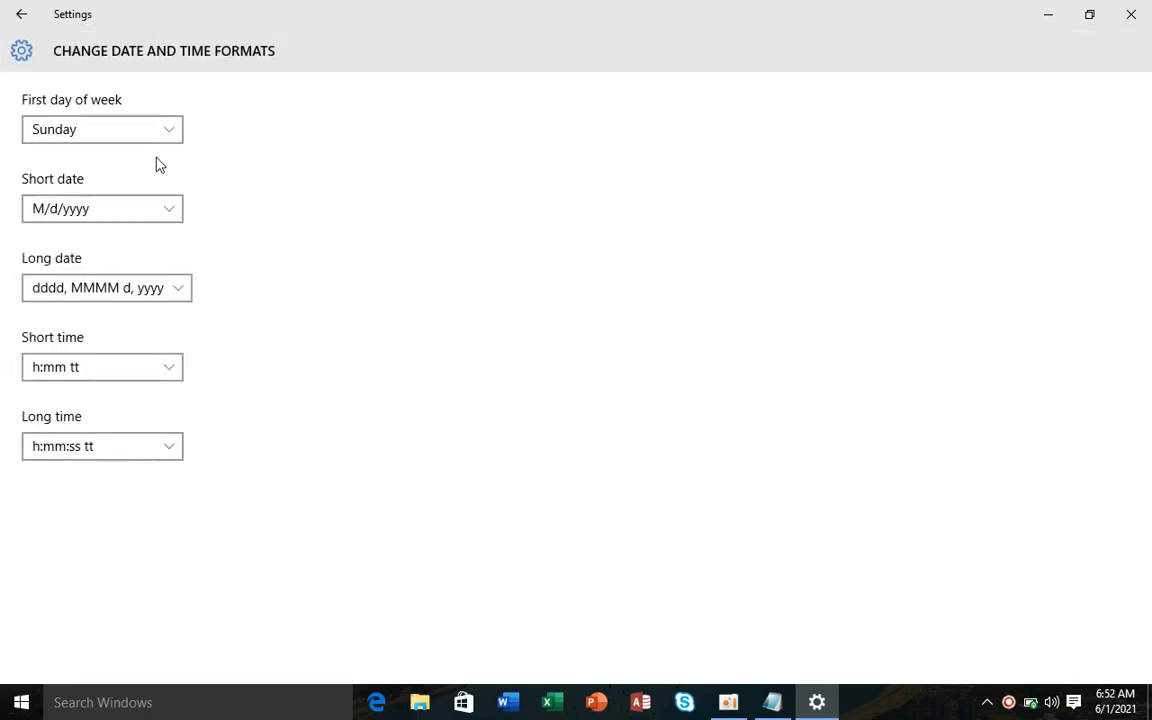
left_click(176, 138)
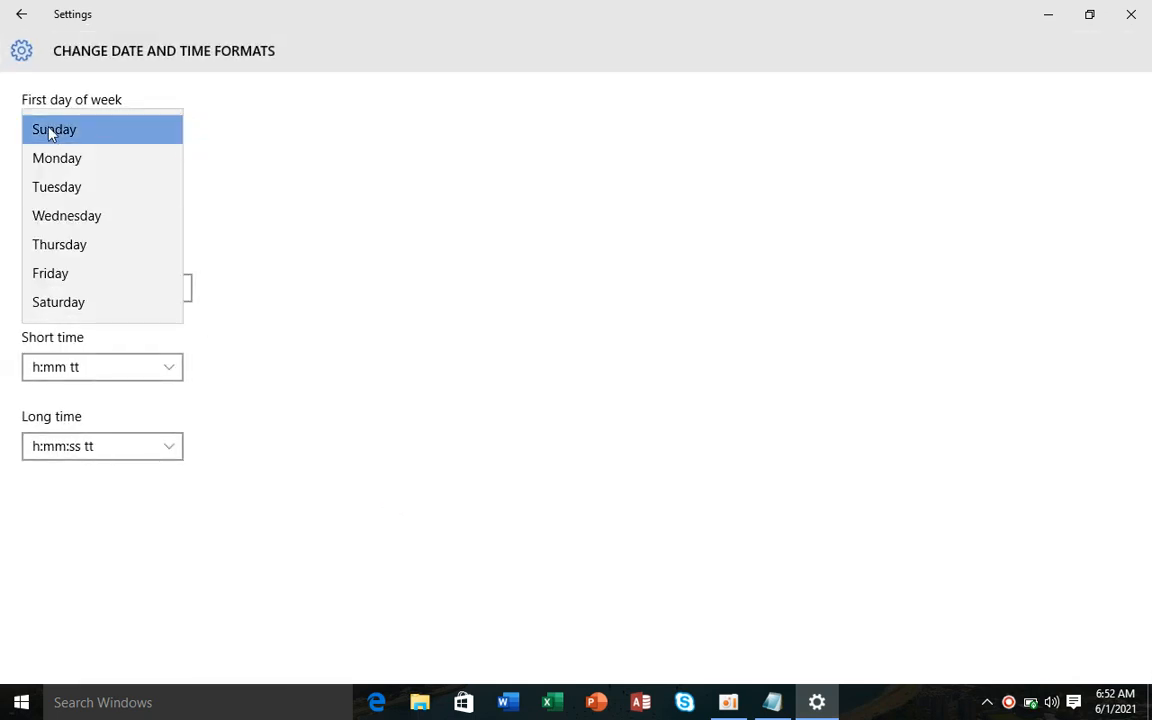
left_click(139, 98)
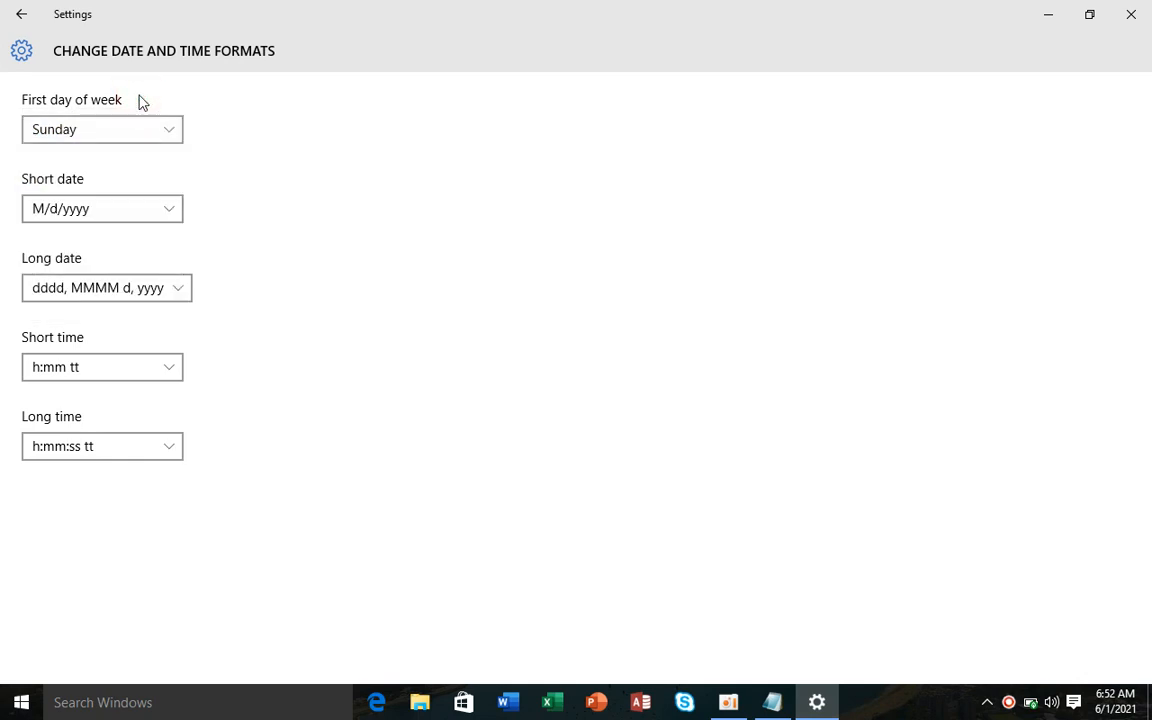
left_click(68, 137)
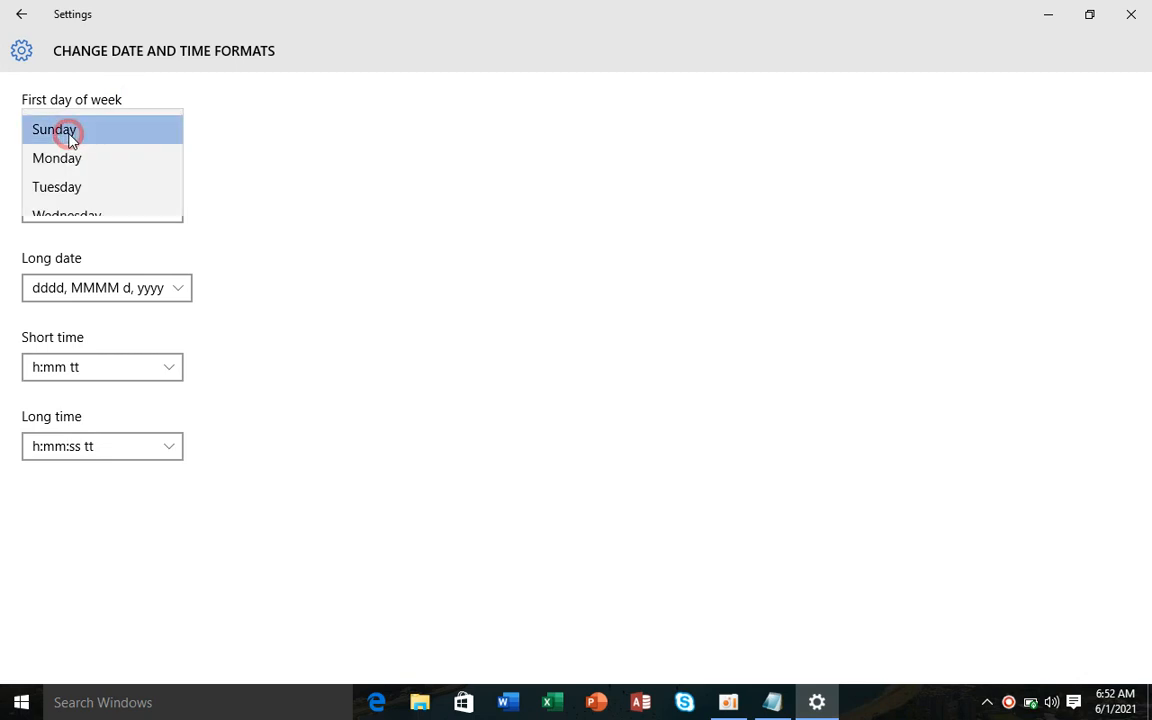
left_click(84, 135)
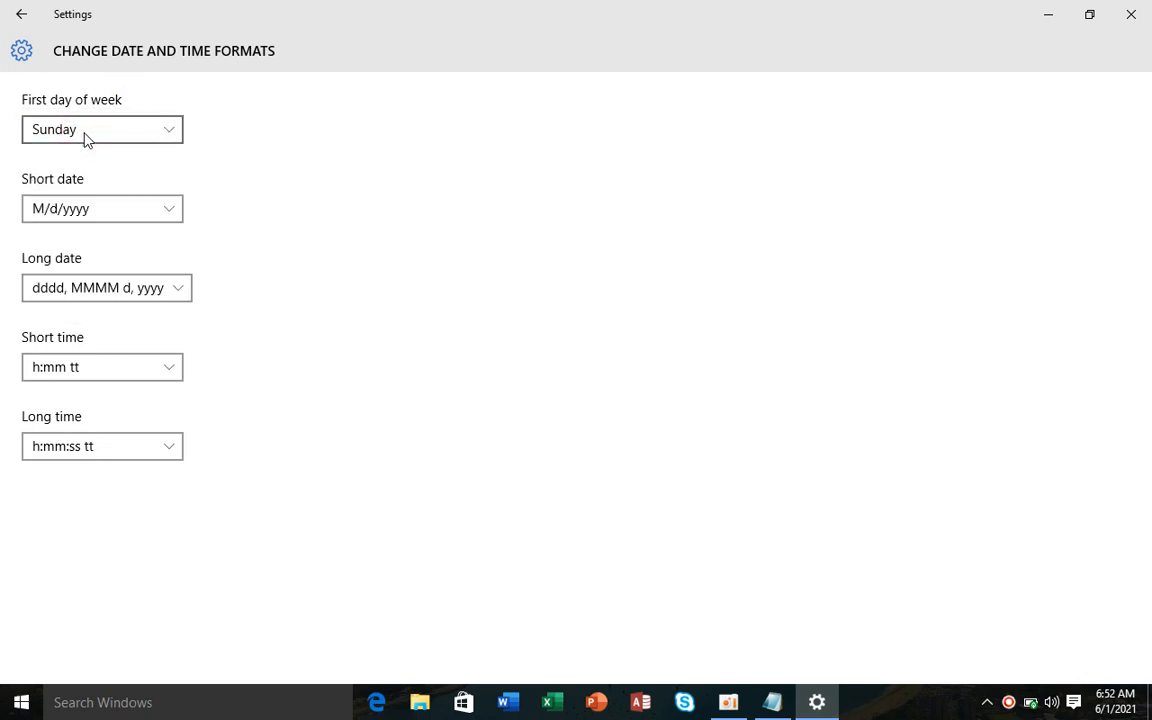
left_click(84, 136)
left_click(85, 306)
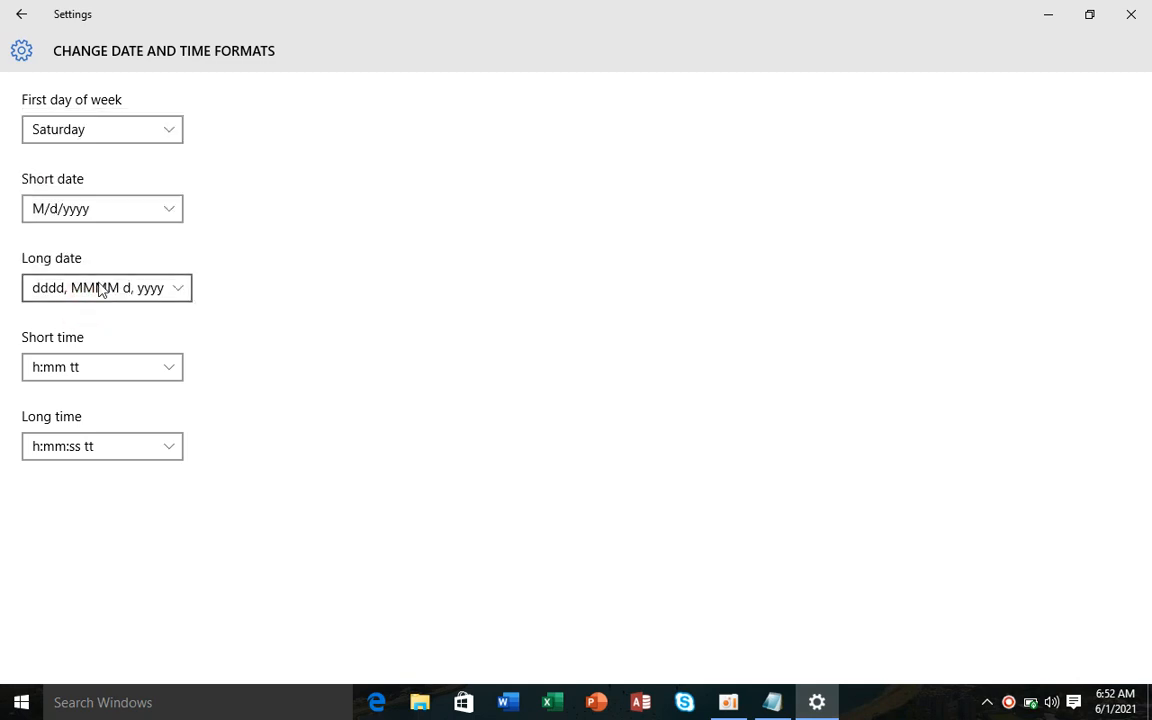
left_click(121, 206)
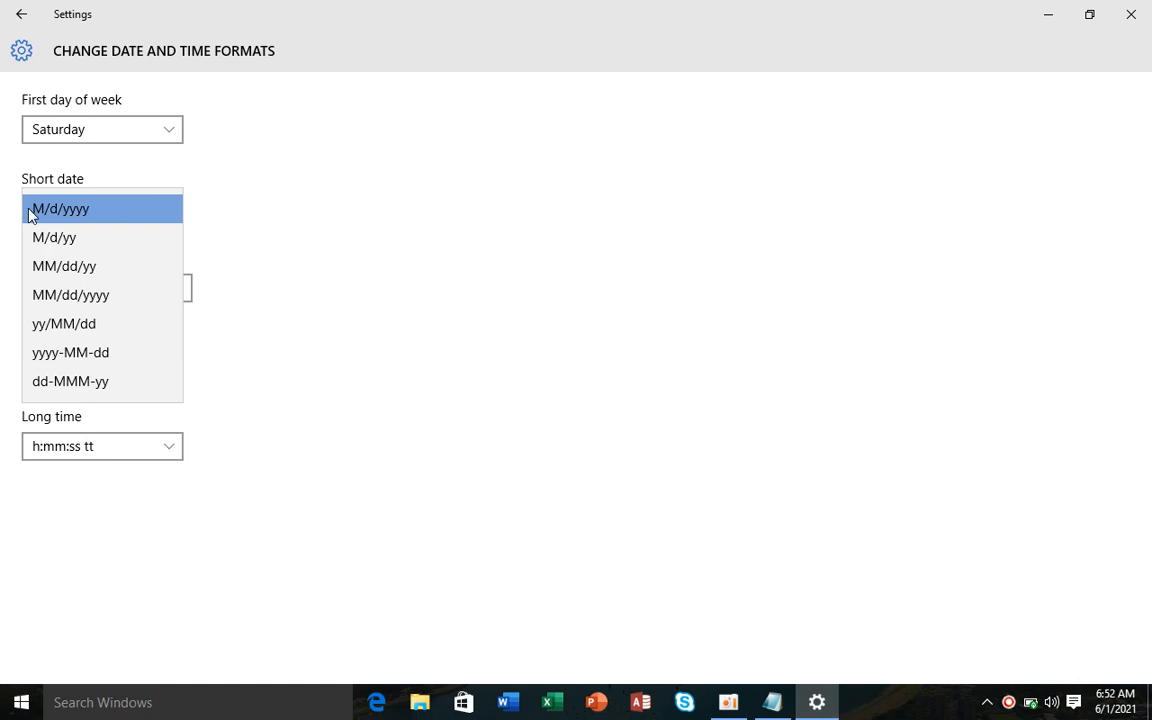
left_click(166, 232)
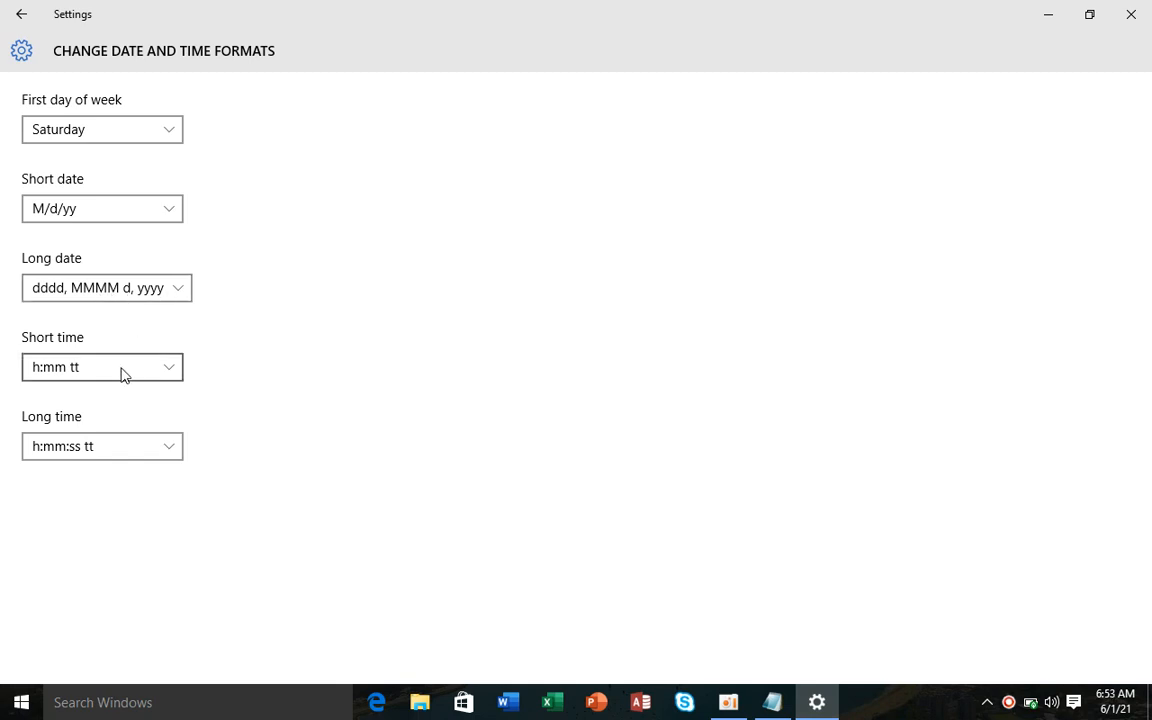
left_click(83, 372)
left_click(92, 370)
- Return to Date & time, glance at Control Panel's regional settings, then go to Region & language
left_click(21, 14)
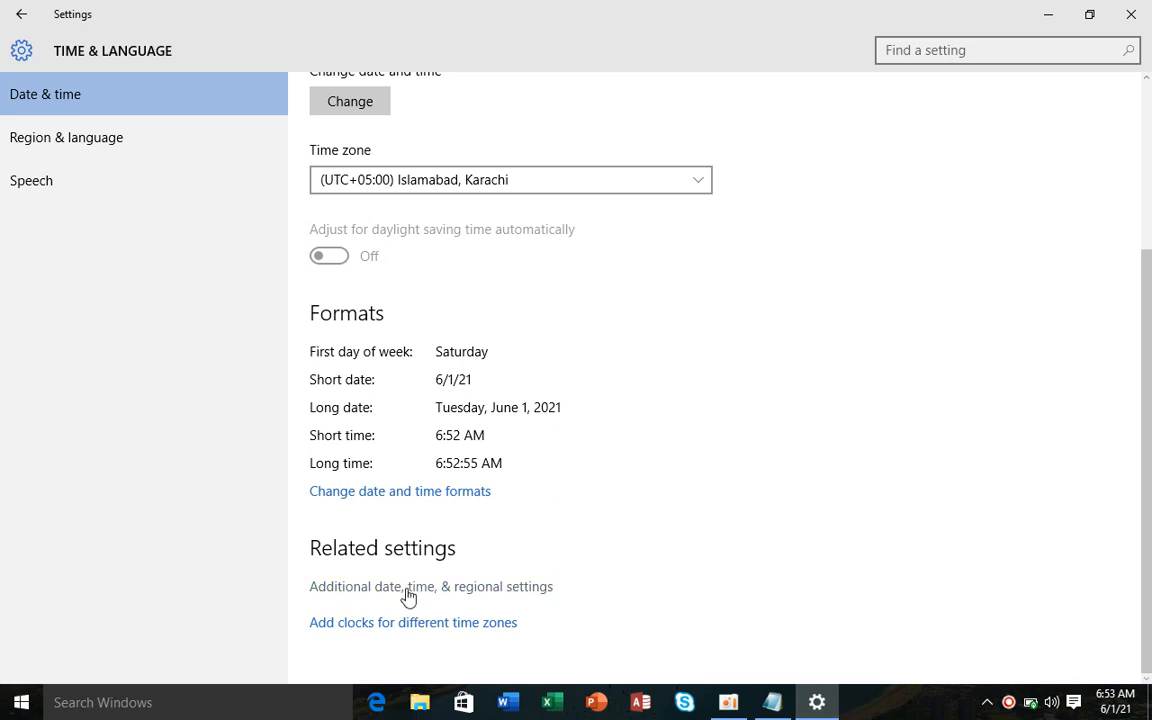
left_click(416, 596)
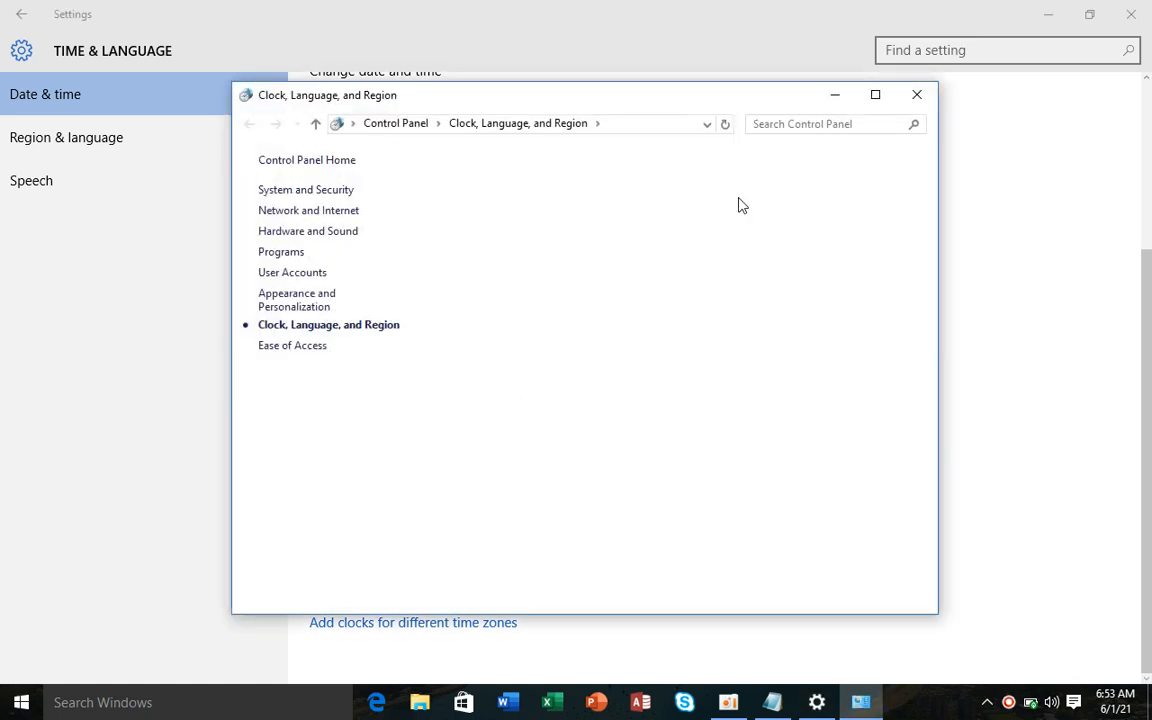
left_click(917, 97)
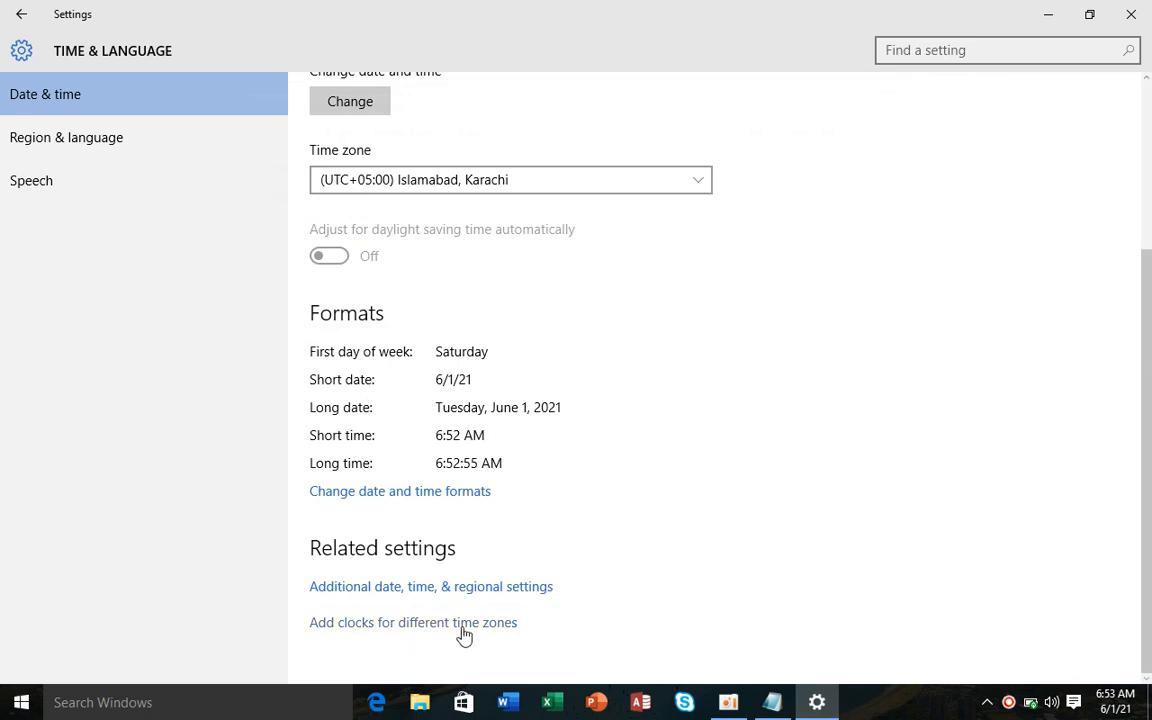
left_click(71, 155)
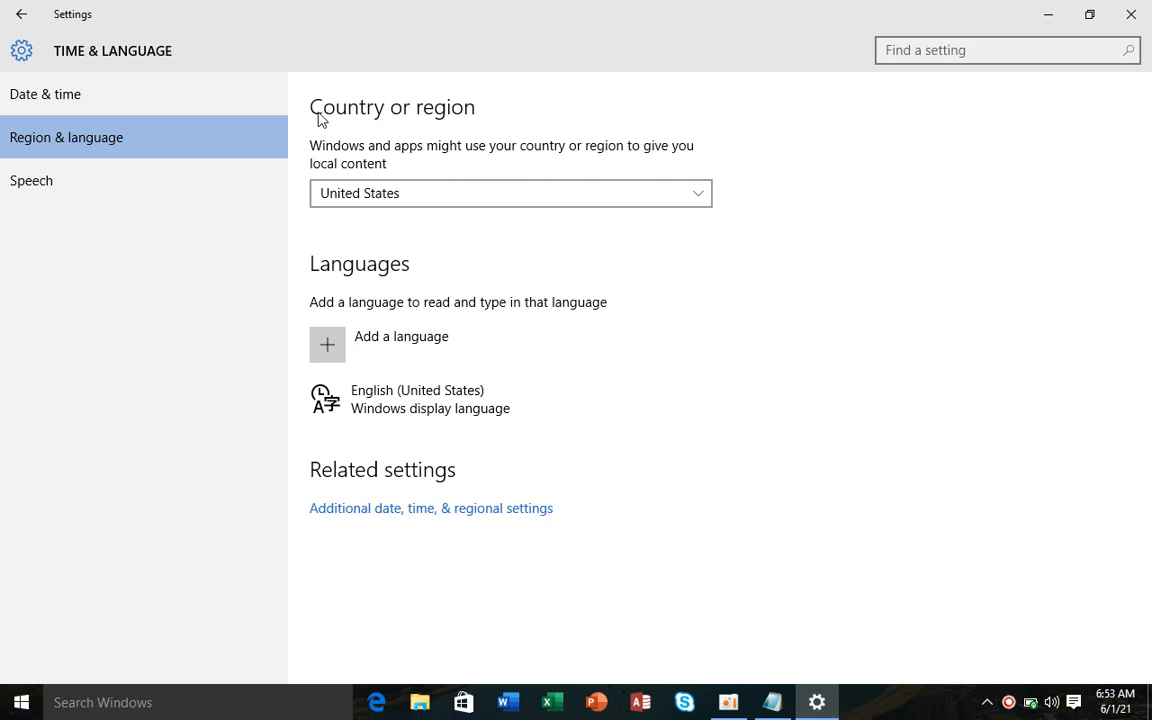
- Keep United States as the country or region
left_click(417, 200)
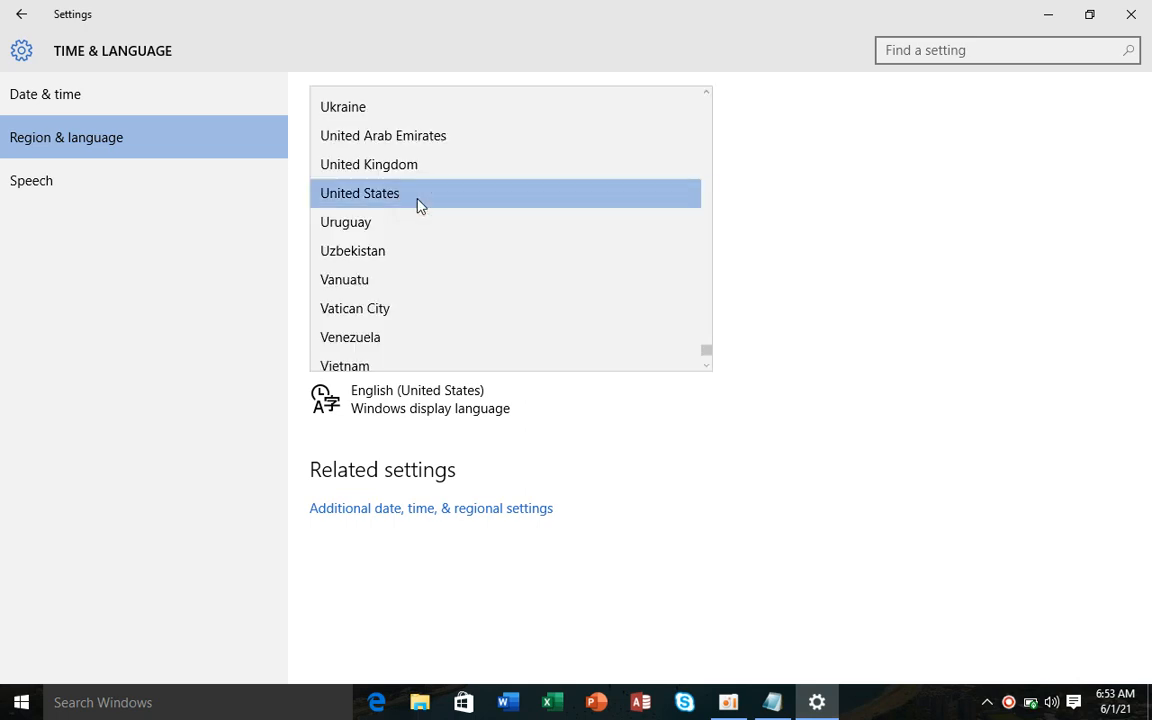
left_click(419, 196)
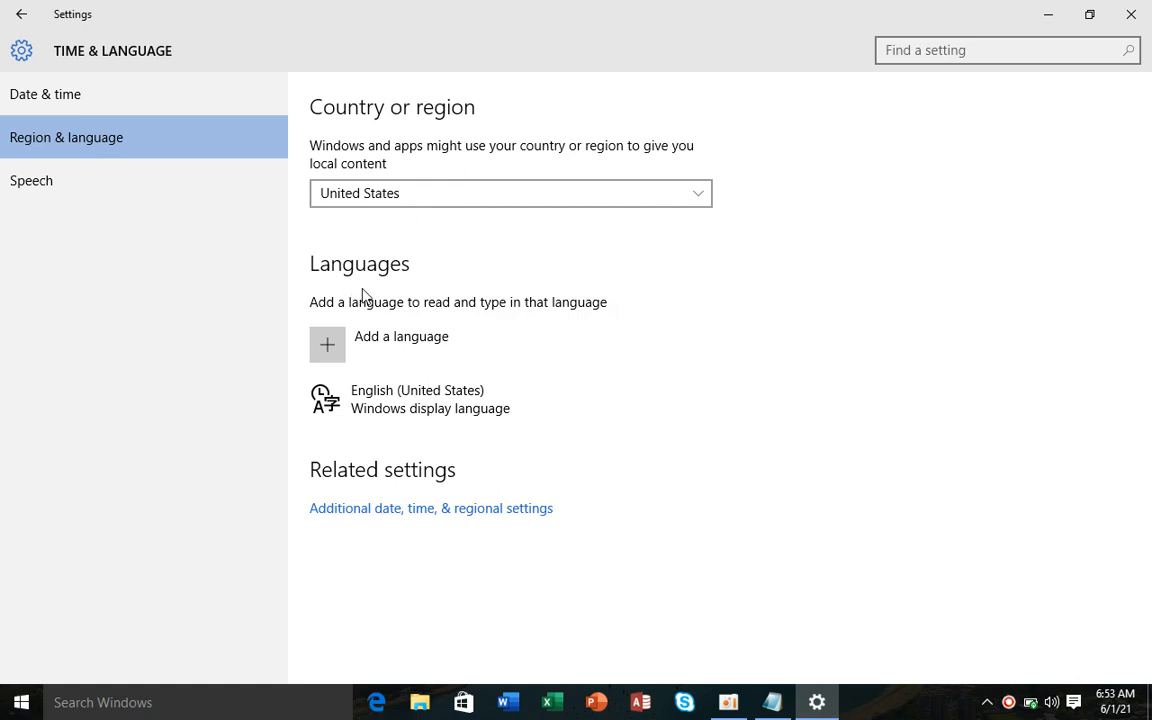
left_click(474, 195)
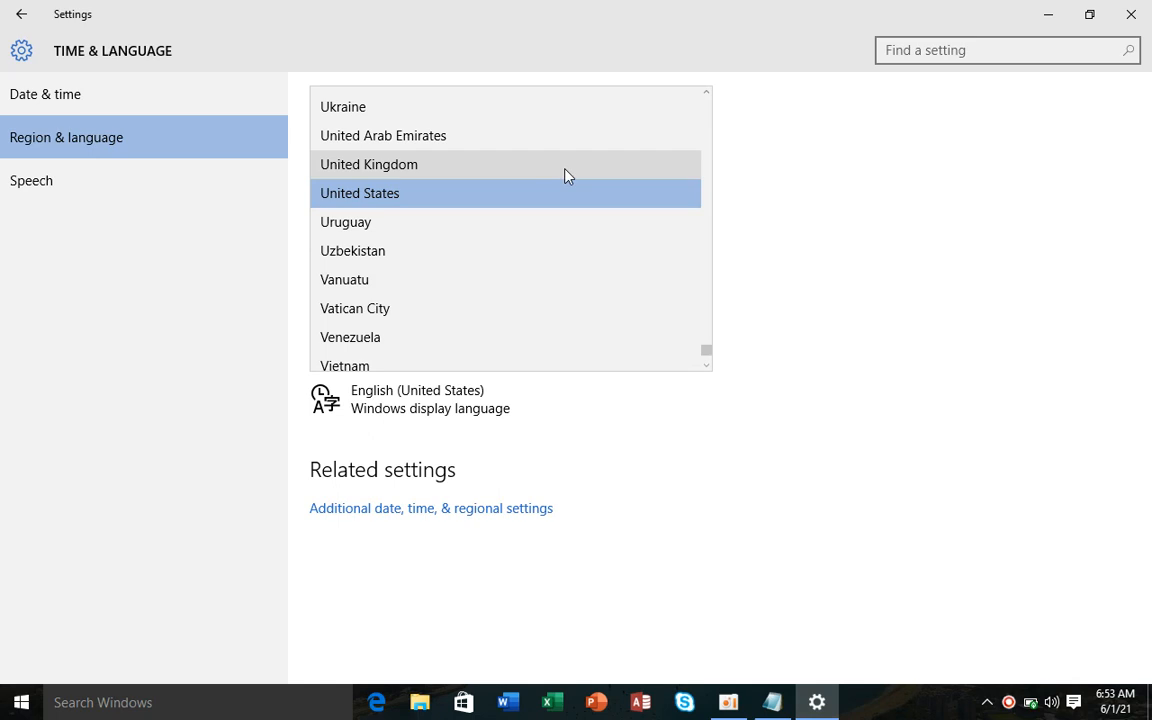
left_click(953, 319)
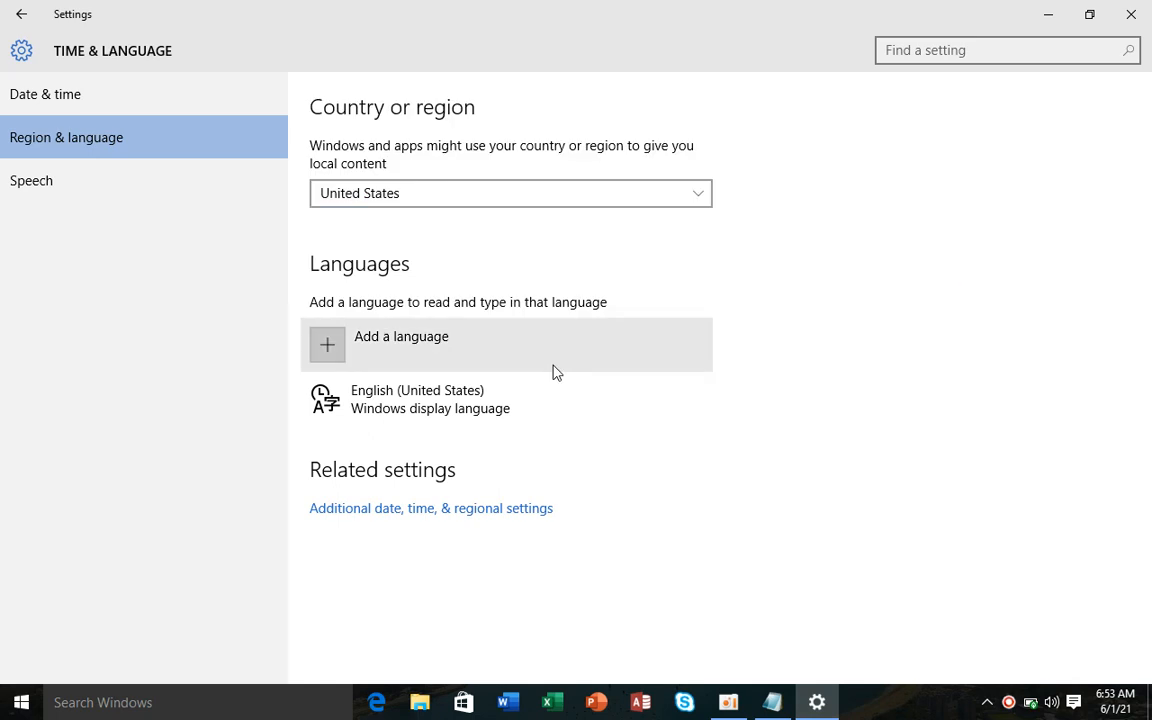
- Add Dari as a language, then remove it from the language list
left_click(400, 354)
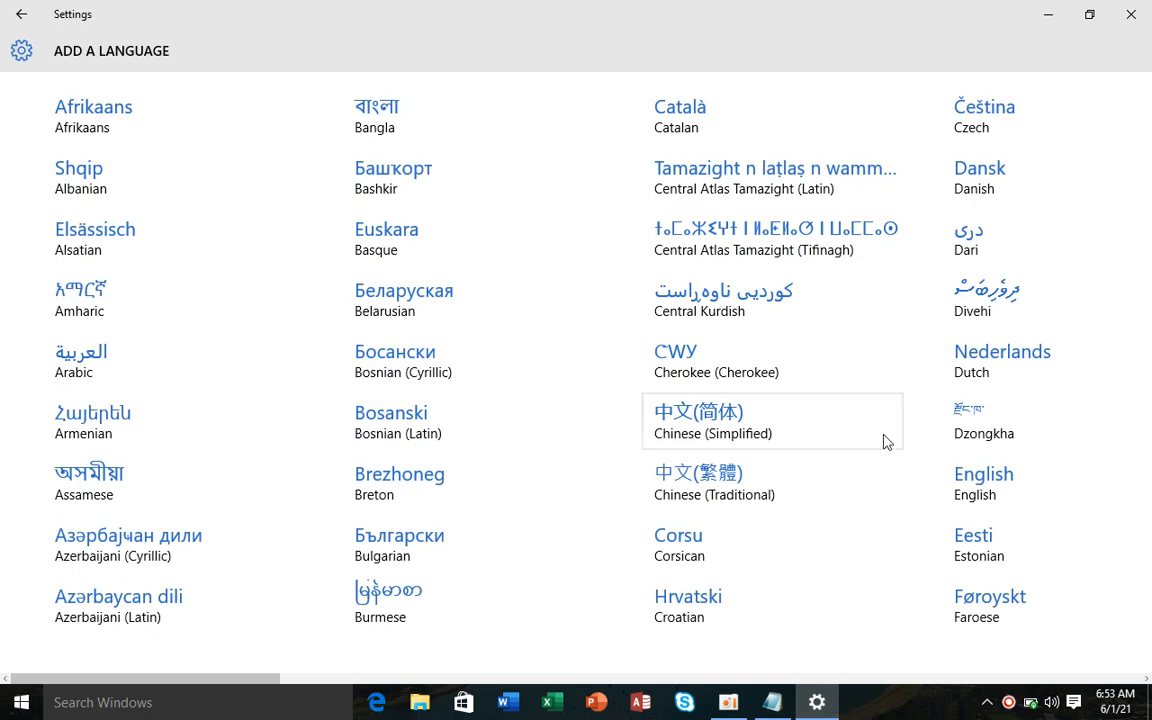
left_click(1145, 352)
left_click(958, 261)
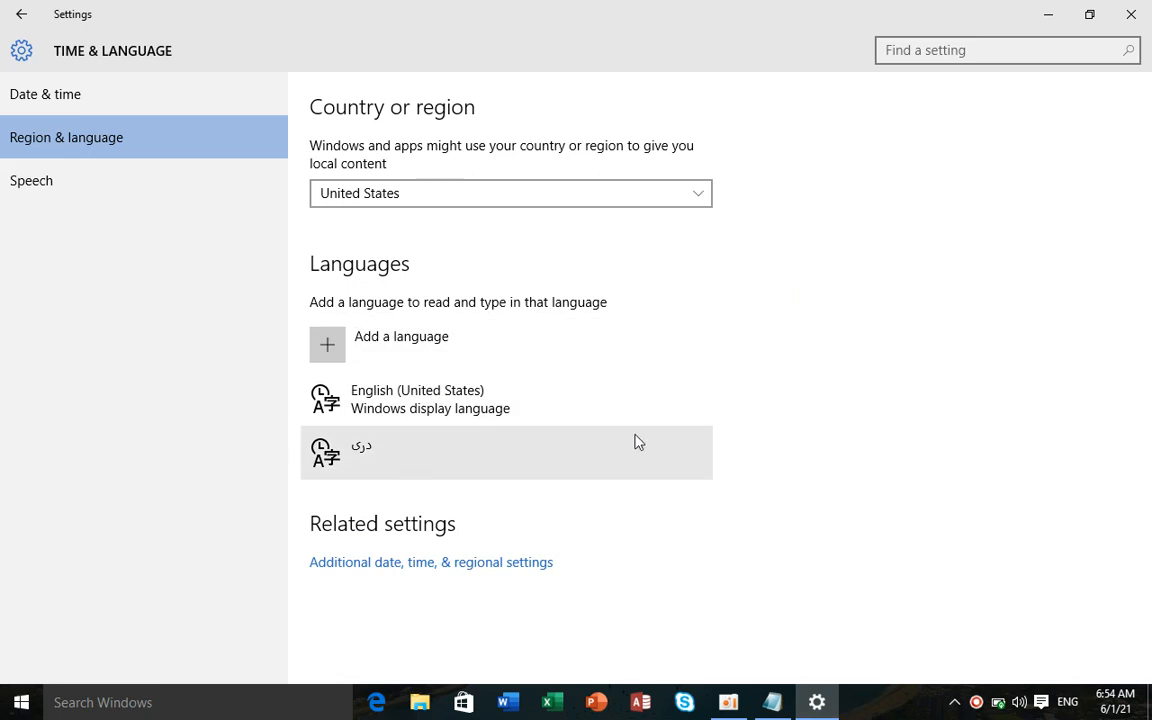
left_click(1067, 702)
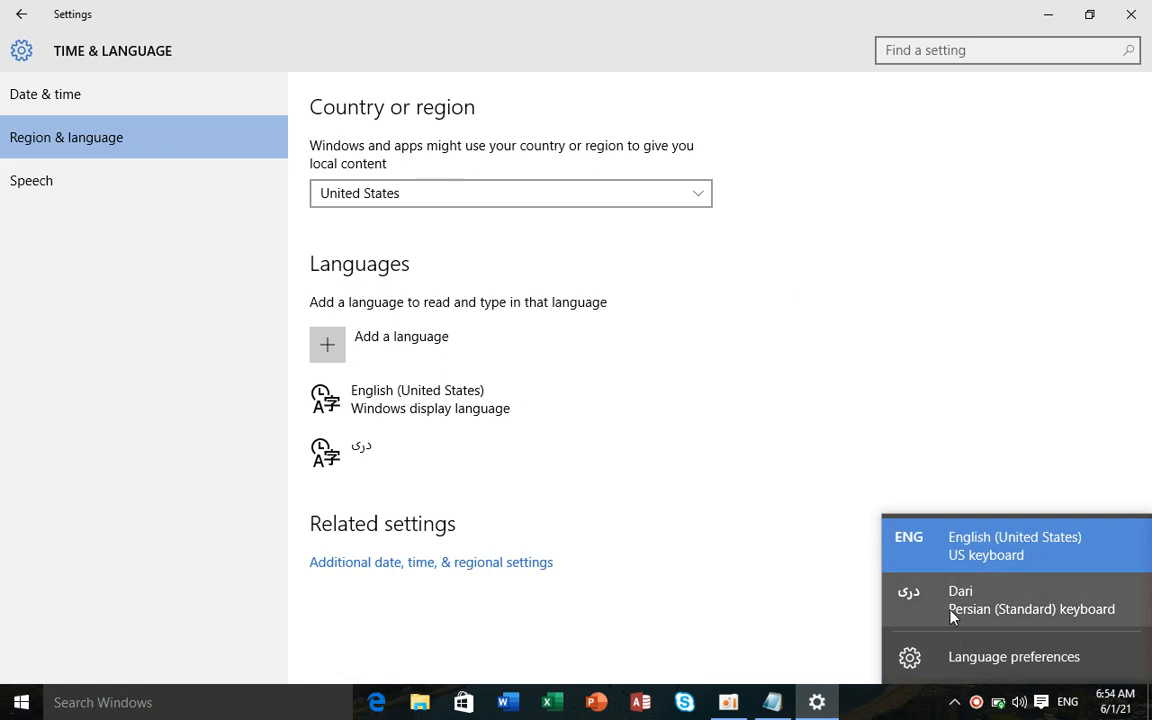
left_click(362, 453)
left_click(363, 455)
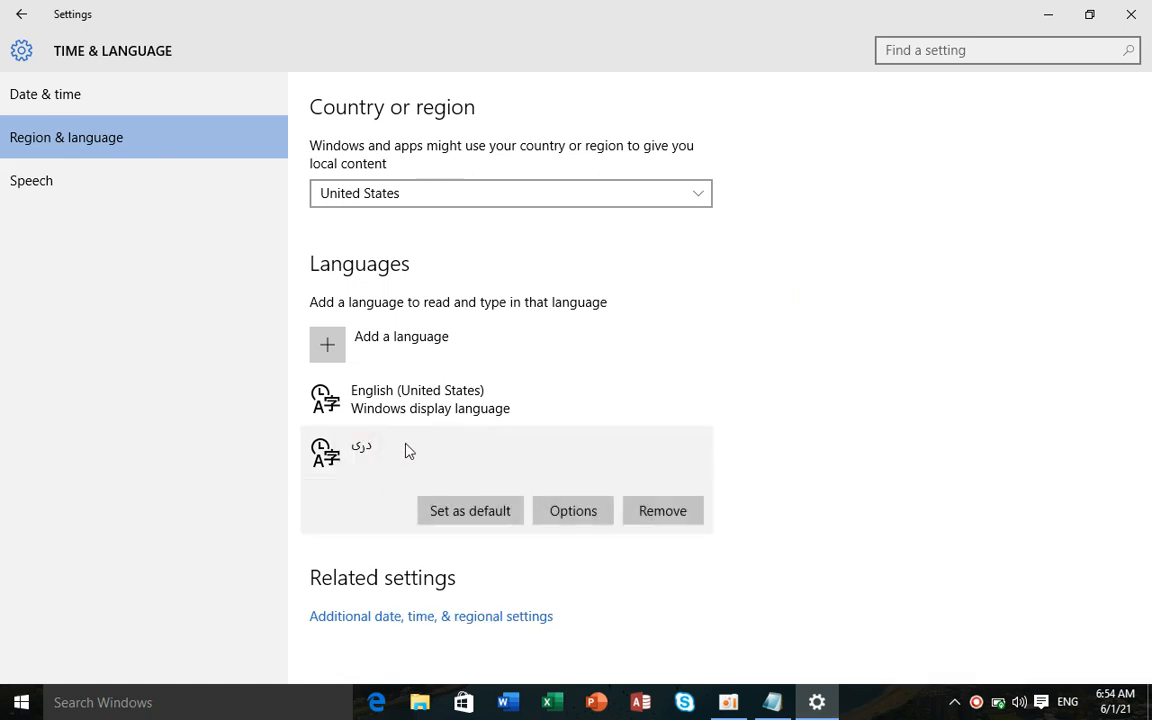
left_click(634, 516)
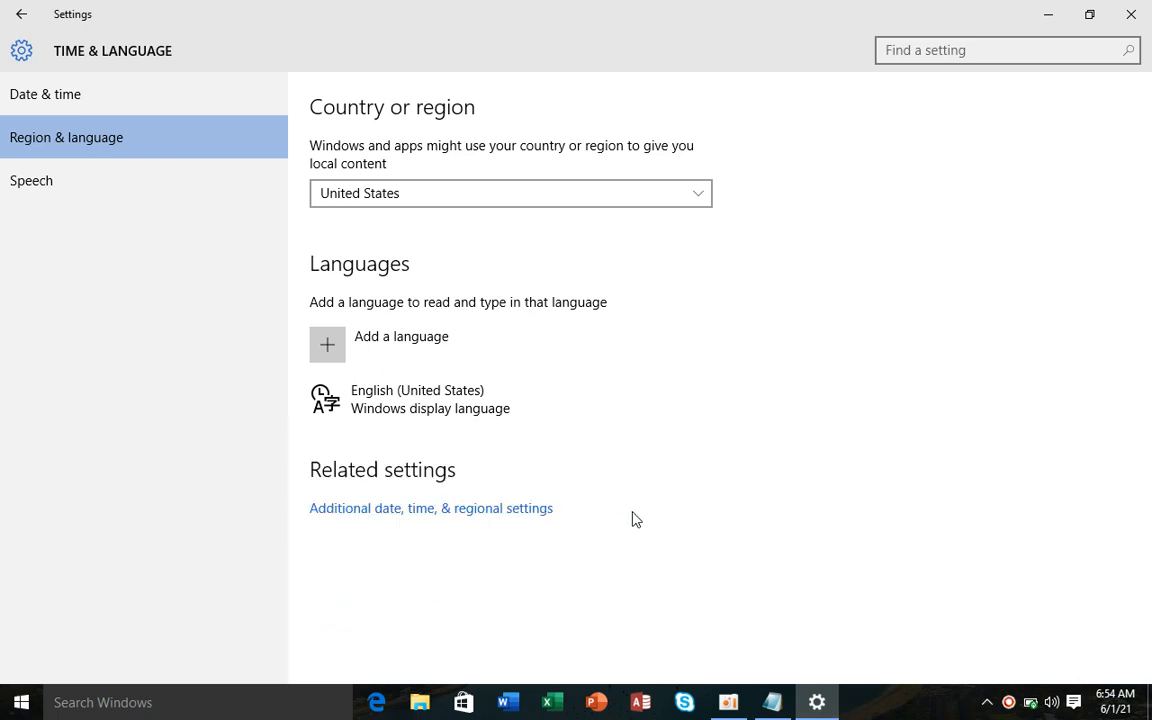
left_click(122, 190)
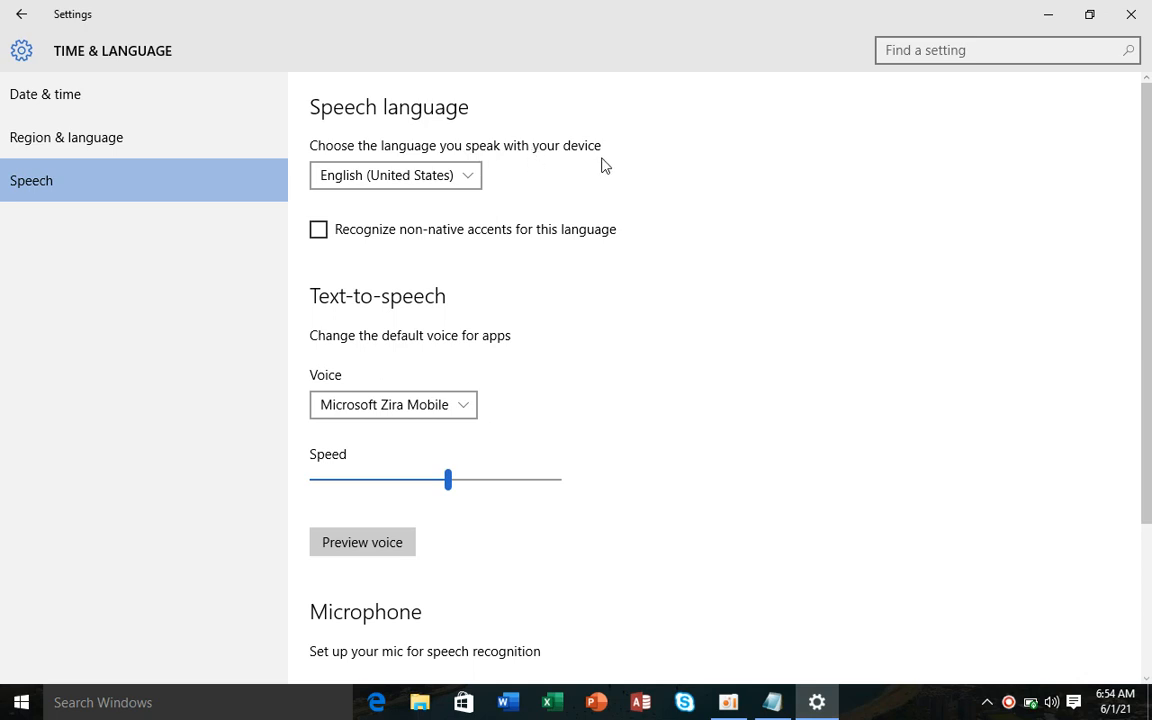
- Keep English (United States) as the speech language and enable recognizing non-native accents
left_click(472, 184)
left_click(470, 180)
left_click(470, 180)
left_click(423, 178)
left_click(342, 233)
- Keep the Microsoft Zira Mobile voice, fine-tune the speech speed, and preview it
left_click(381, 415)
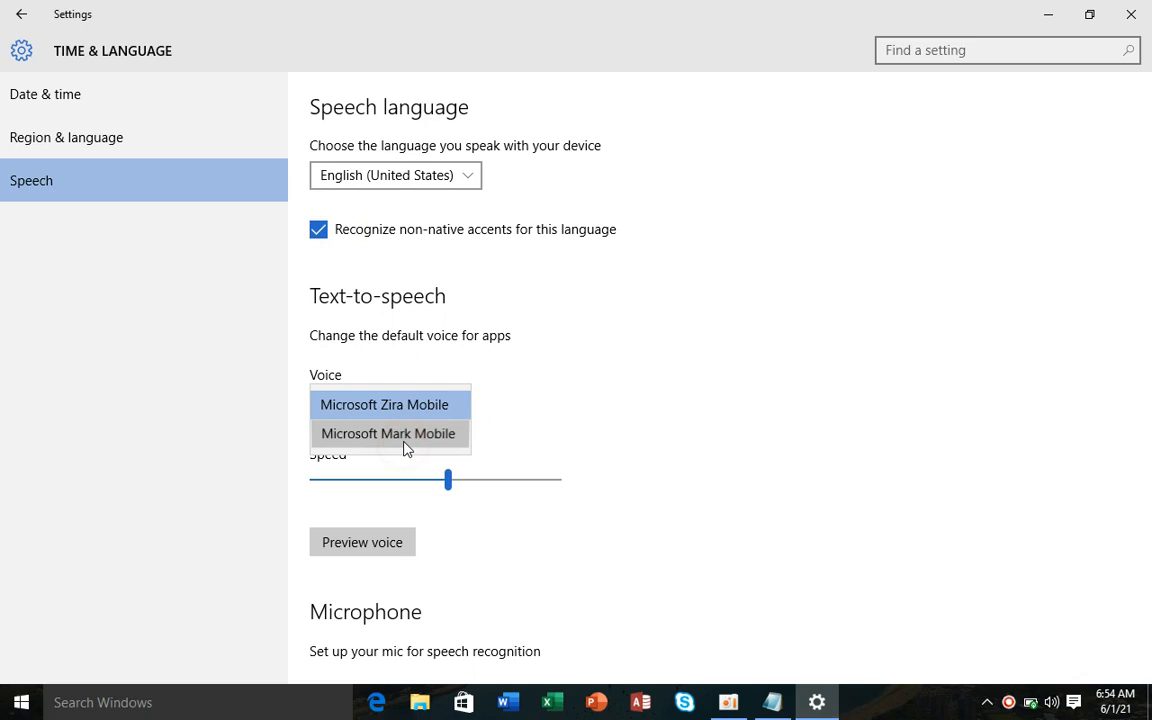
left_click(404, 404)
mouse_move(455, 486)
left_mouse_down()
mouse_move(546, 479)
mouse_move(371, 476)
mouse_move(553, 477)
mouse_move(459, 480)
left_mouse_up()
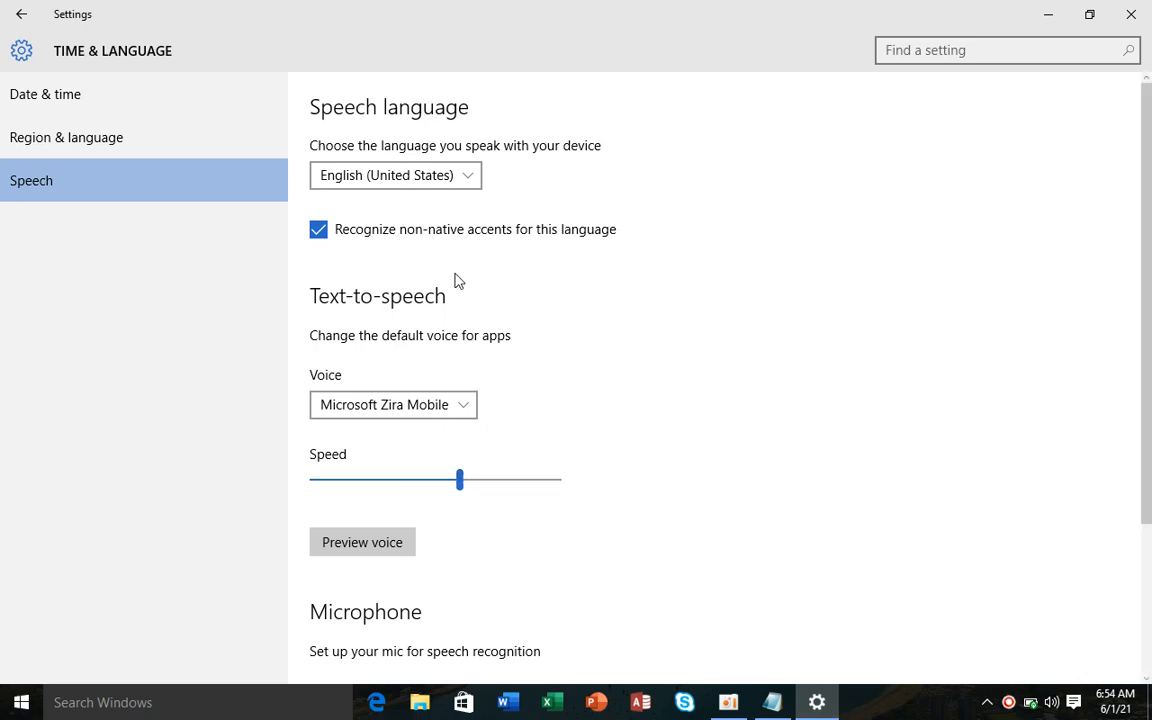
scroll(1139, 350, "down", 2)
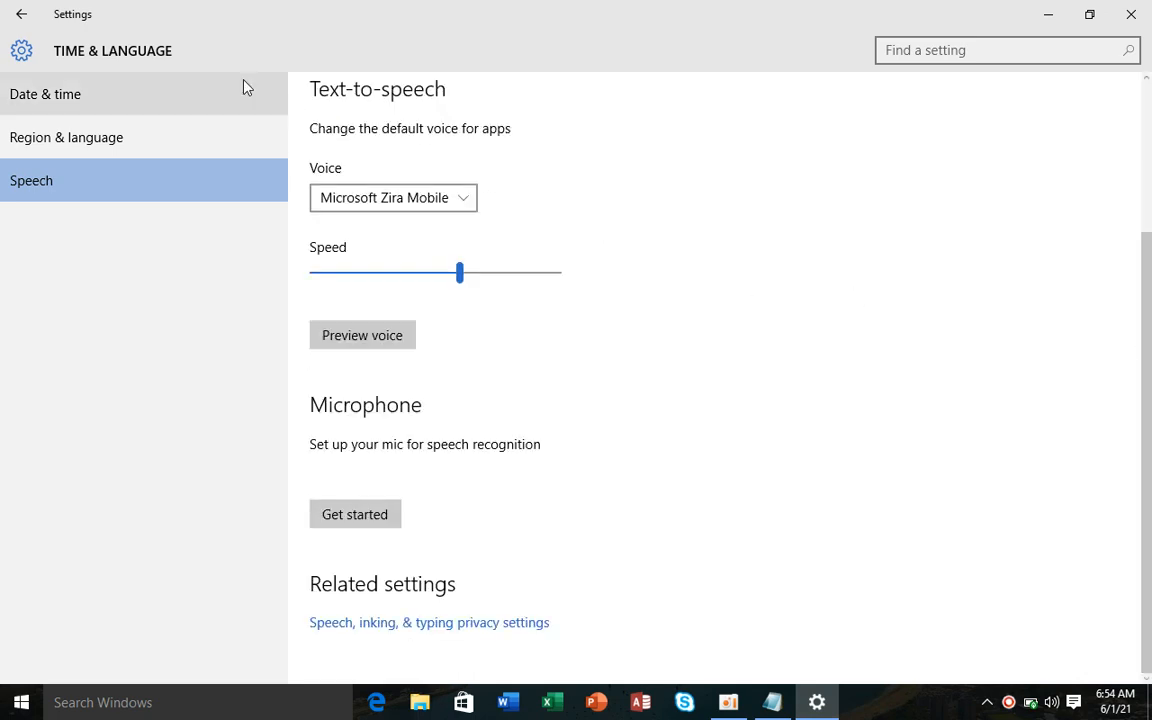
left_click(364, 285)
left_click(385, 336)
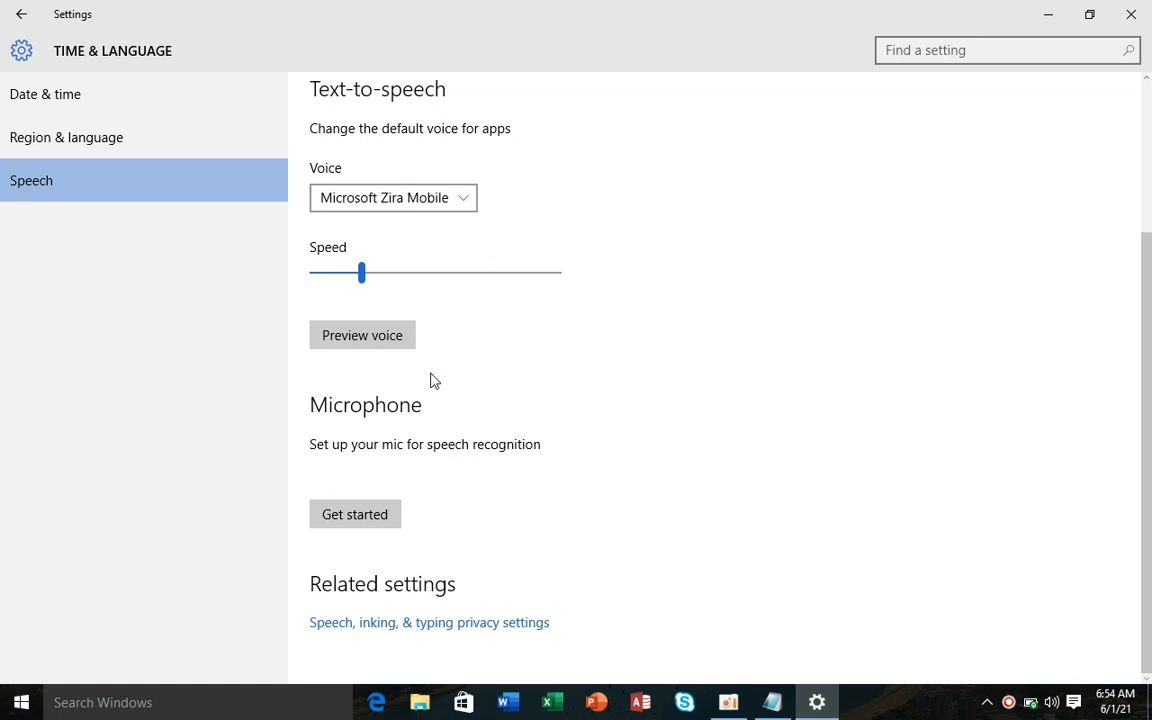
left_click(454, 281)
left_click(436, 282)
left_click(379, 338)
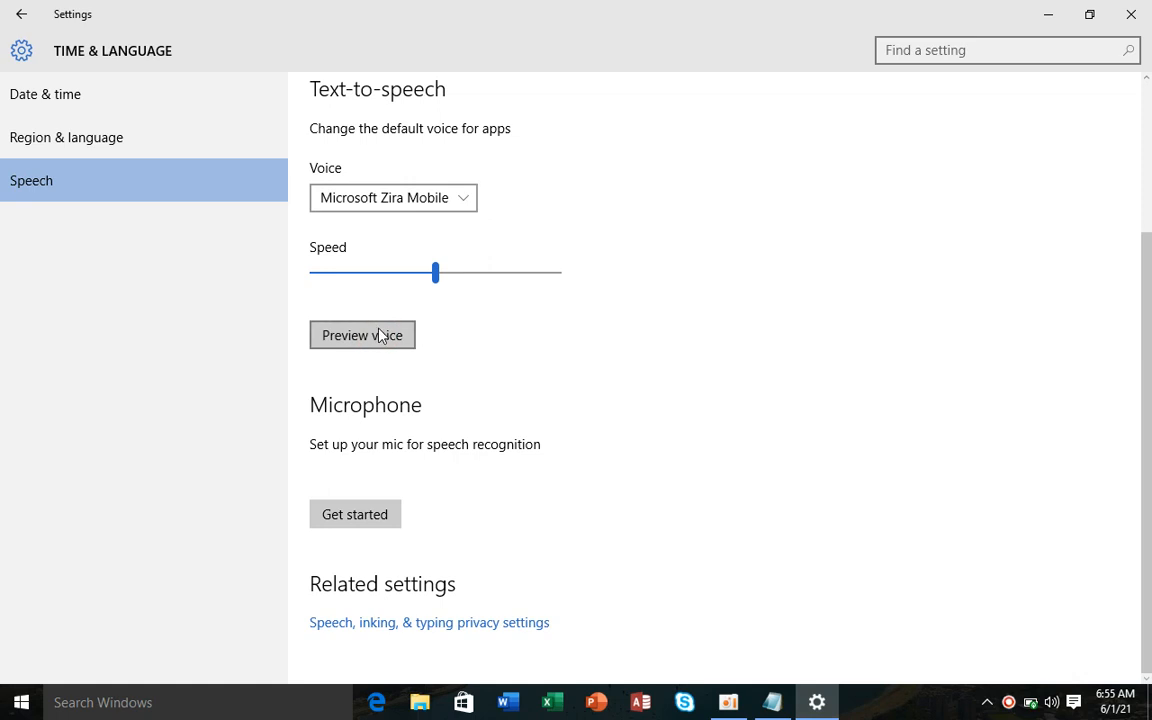
- Try the Microsoft Mark Mobile voice, then return to Zira and preview it again
left_click(455, 197)
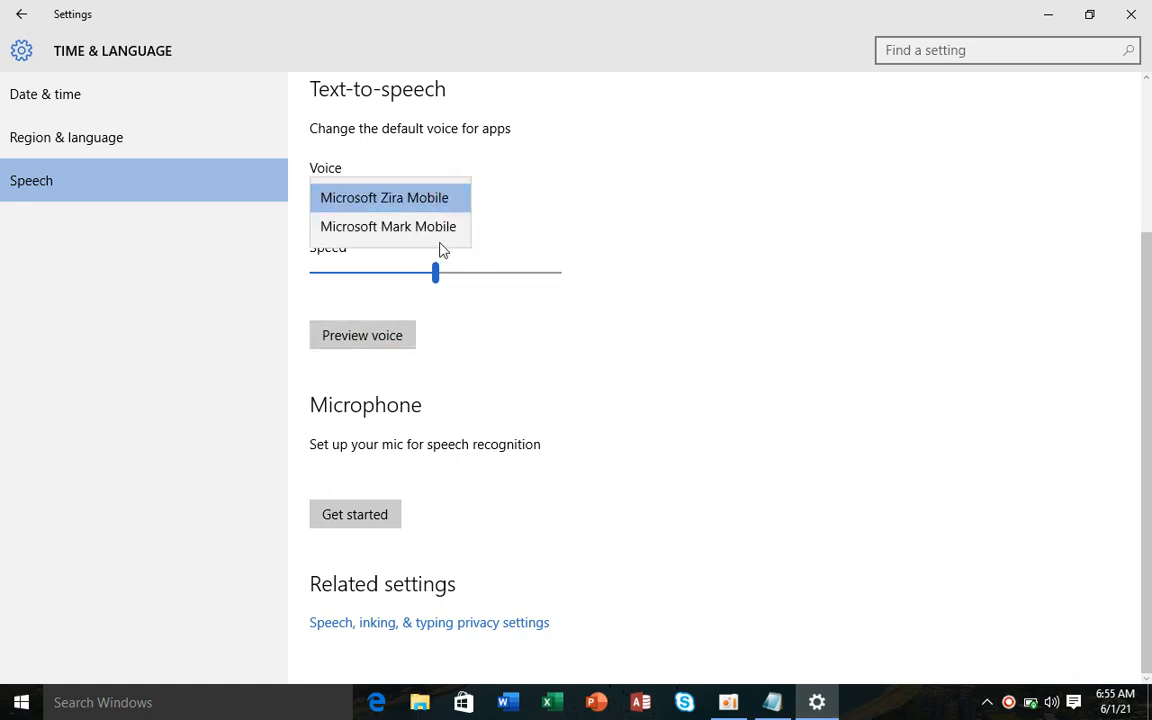
left_click(429, 226)
left_click(427, 268)
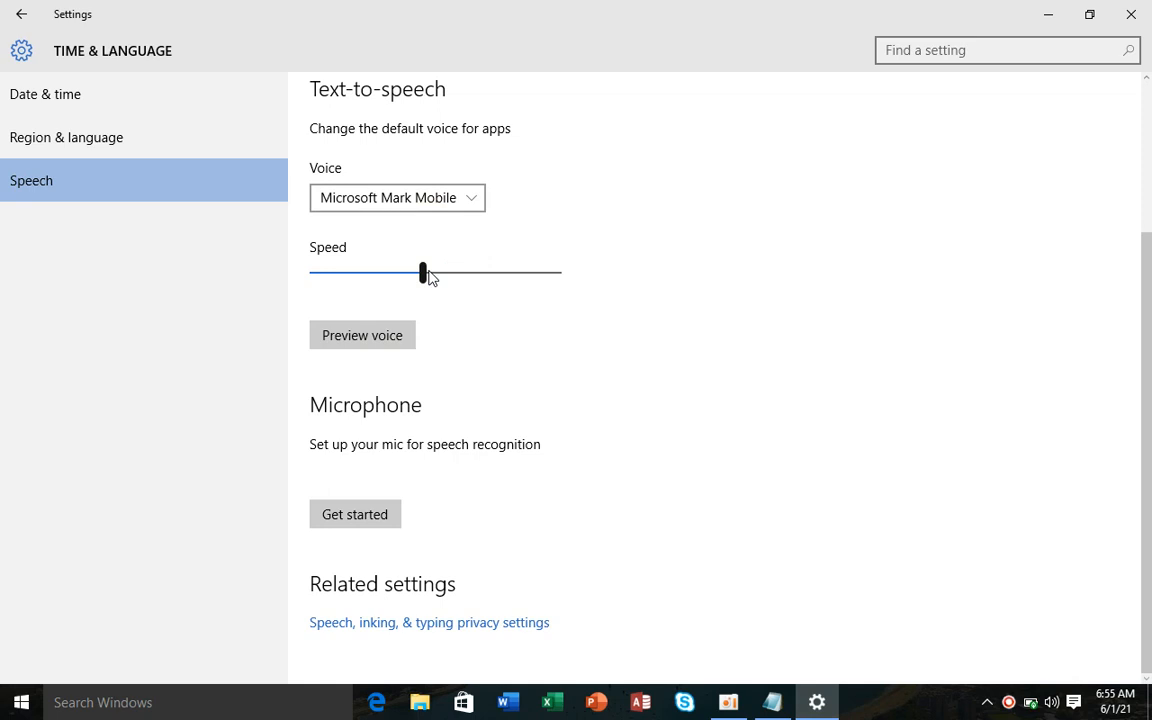
left_click(403, 334)
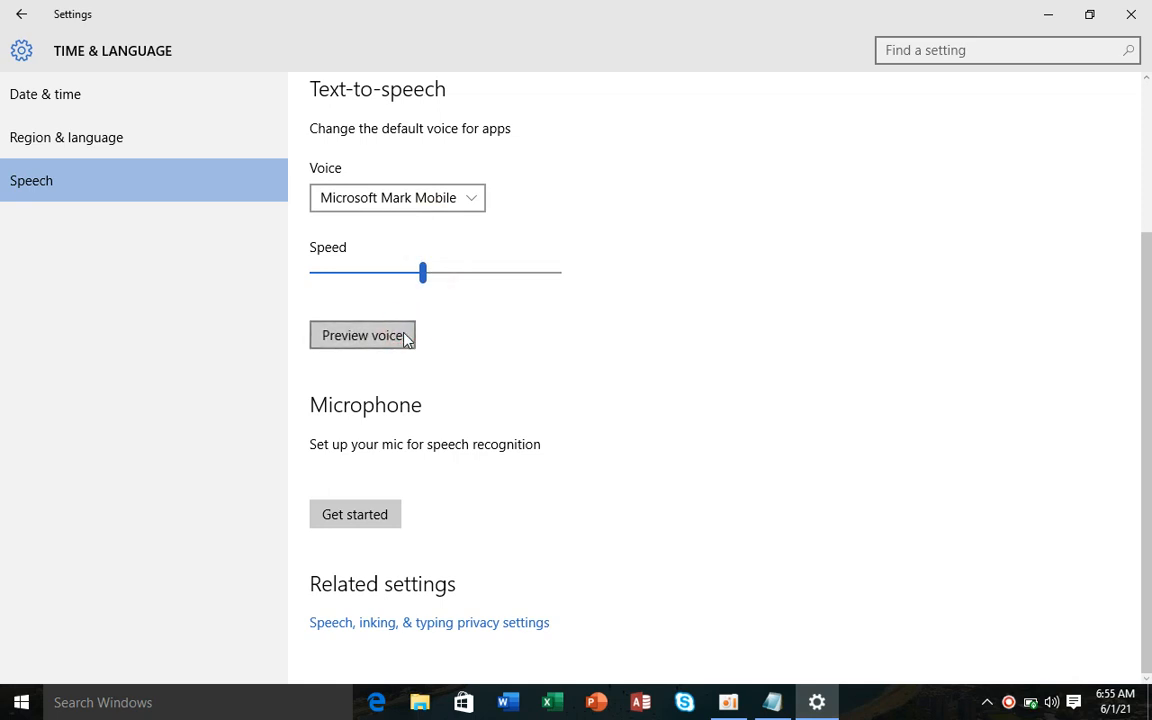
left_click(476, 209)
left_click(478, 208)
left_click(442, 195)
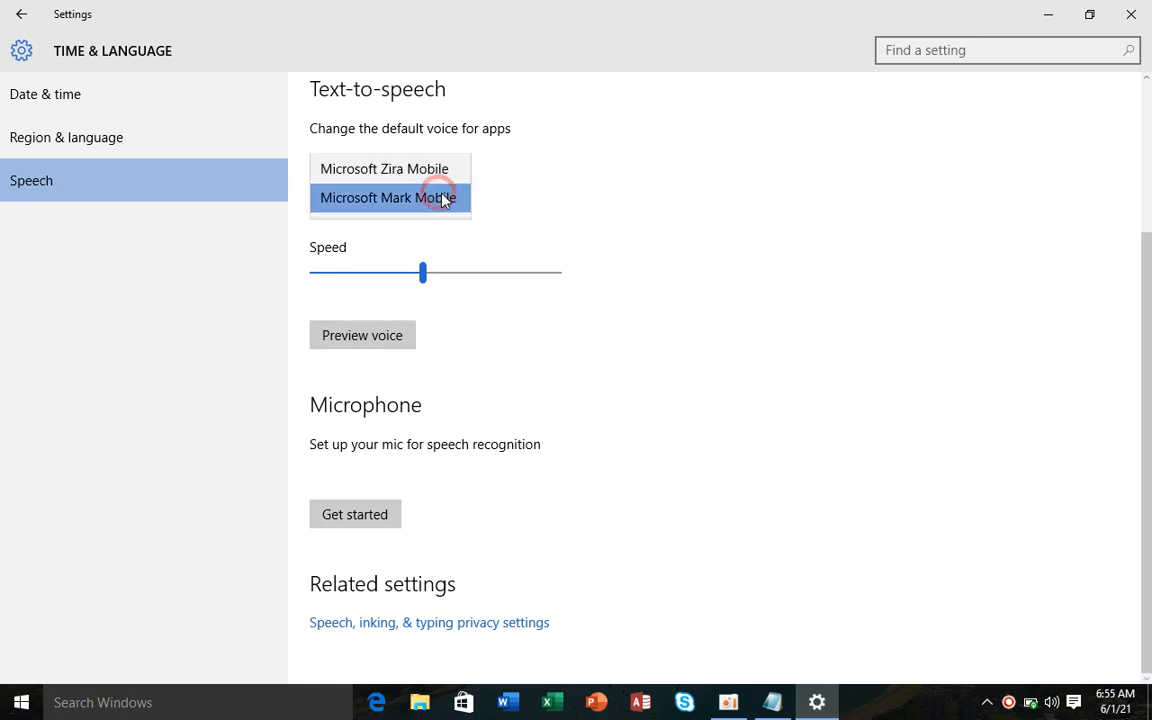
left_click(430, 171)
left_click(424, 272)
left_click(396, 334)
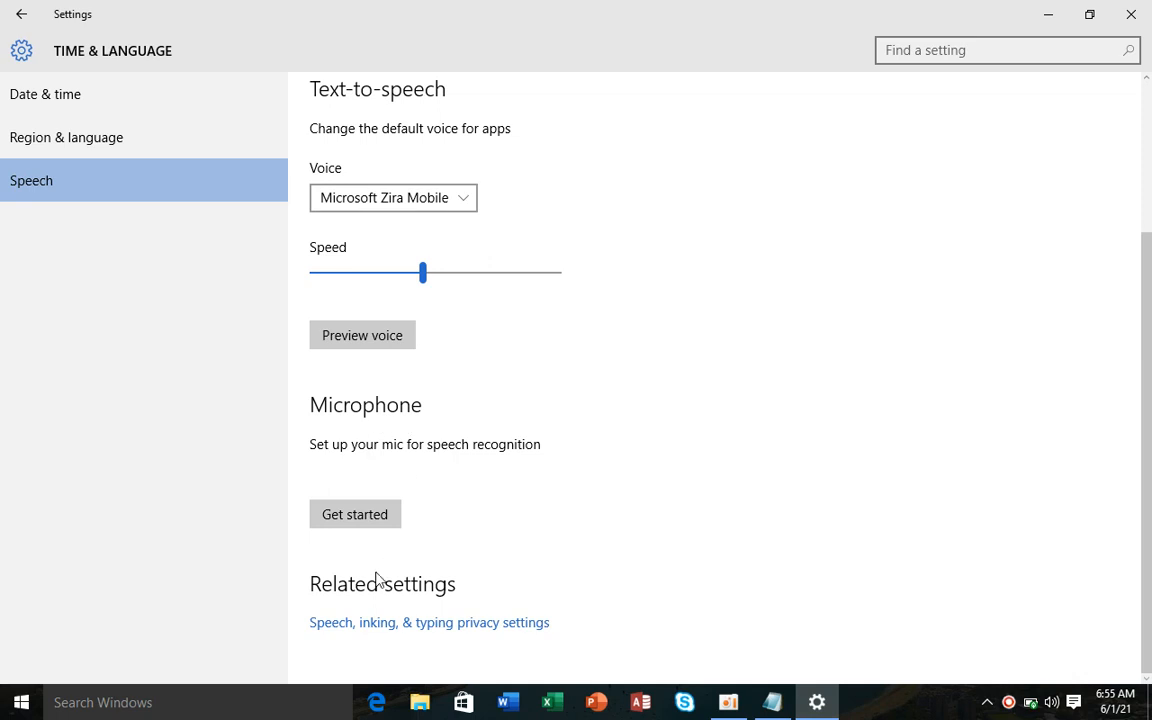
left_click(388, 516)
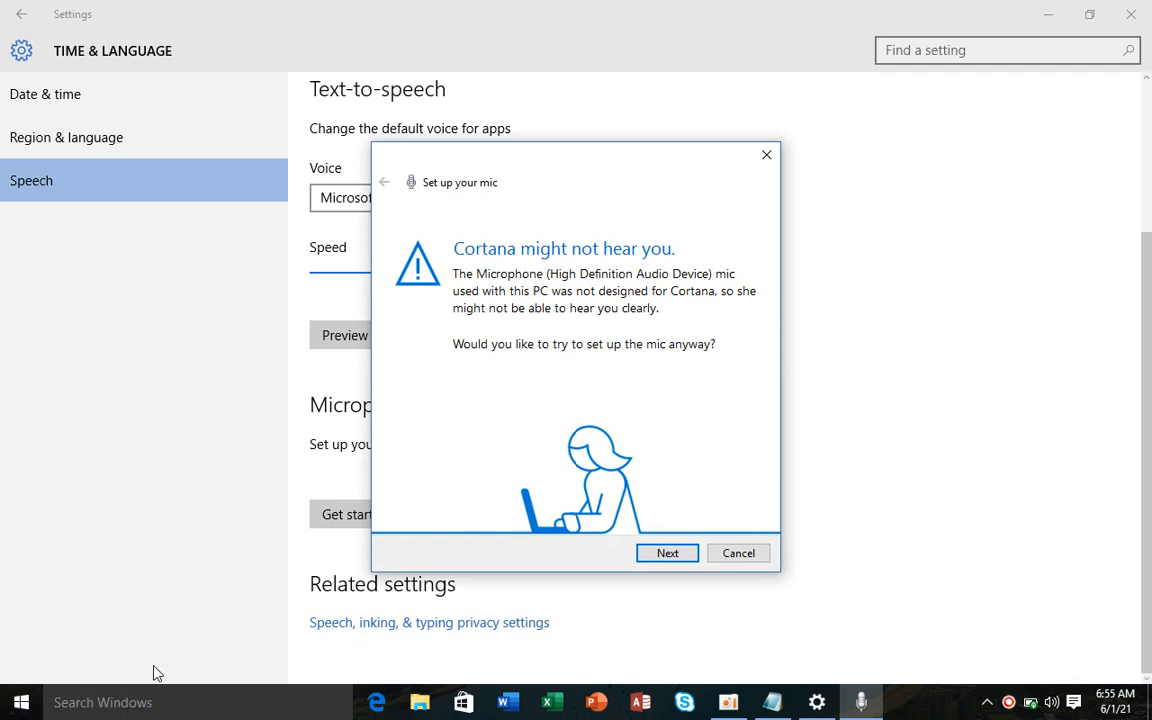
- Run through the microphone setup wizard despite the warning, reading the sample sentences aloud
left_click(679, 557)
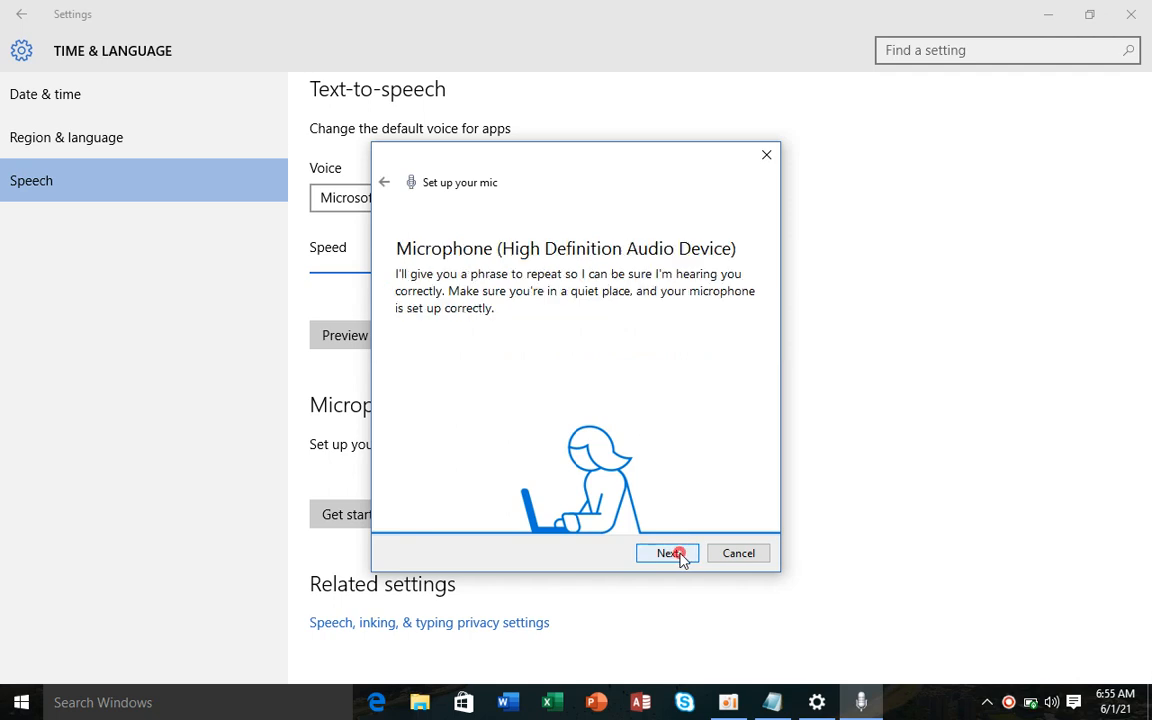
left_click(680, 557)
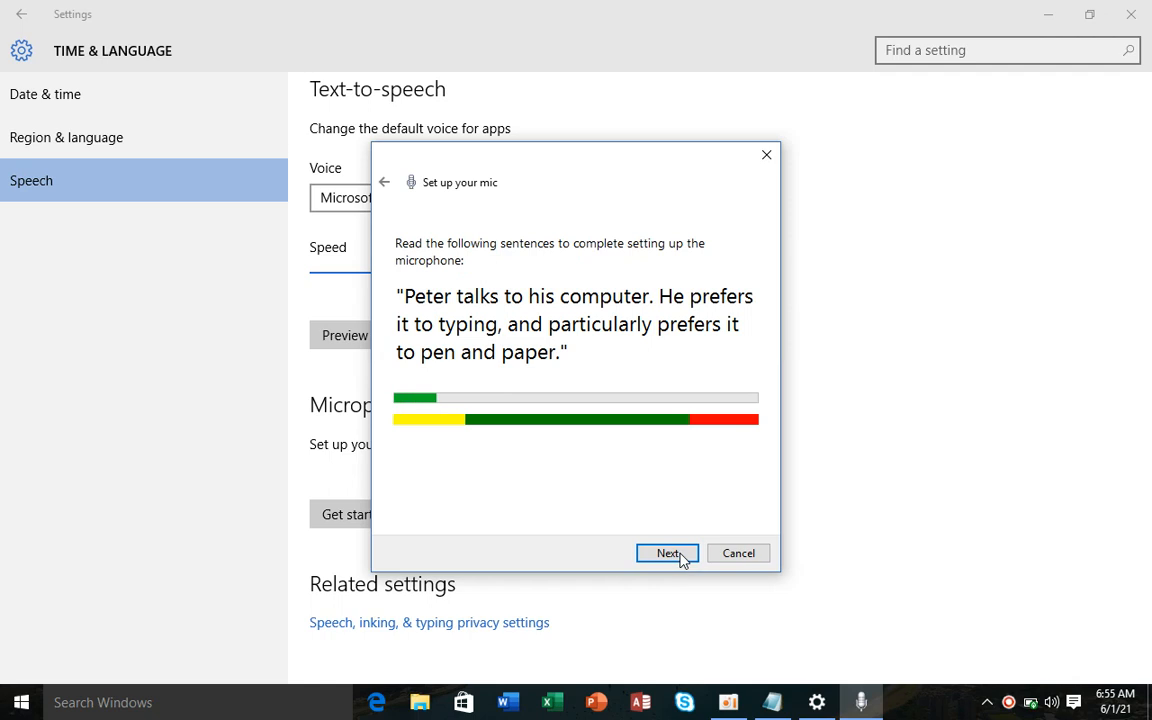
left_click(668, 553)
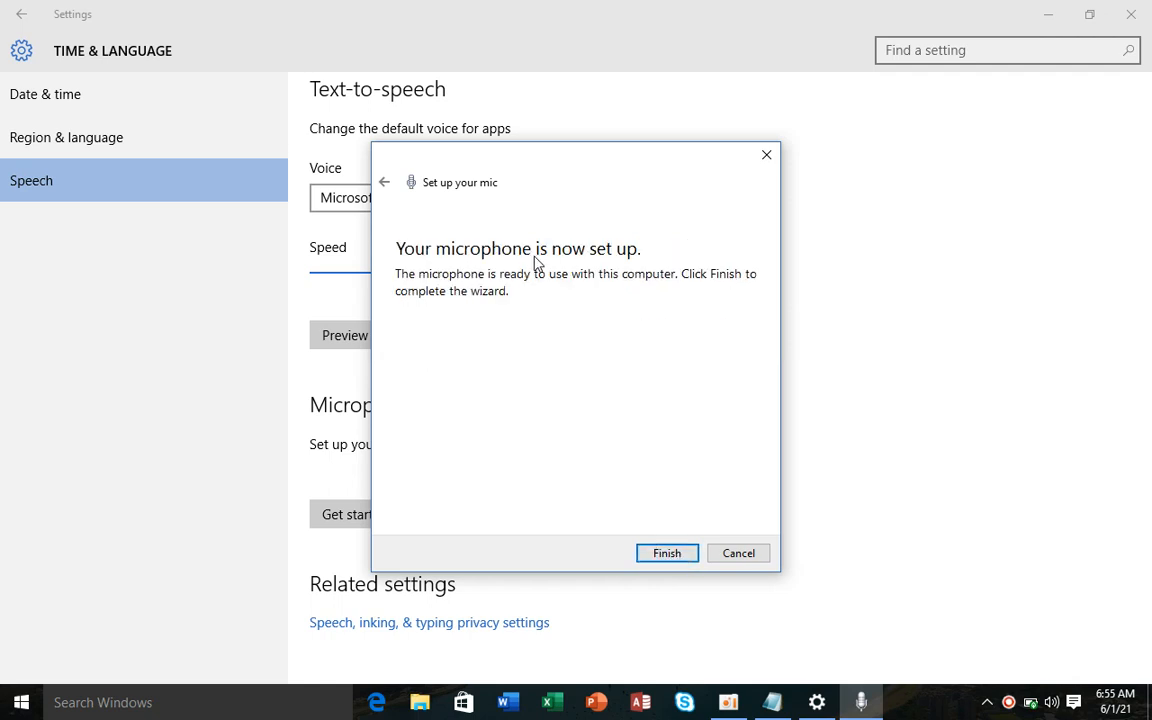
left_click(664, 560)
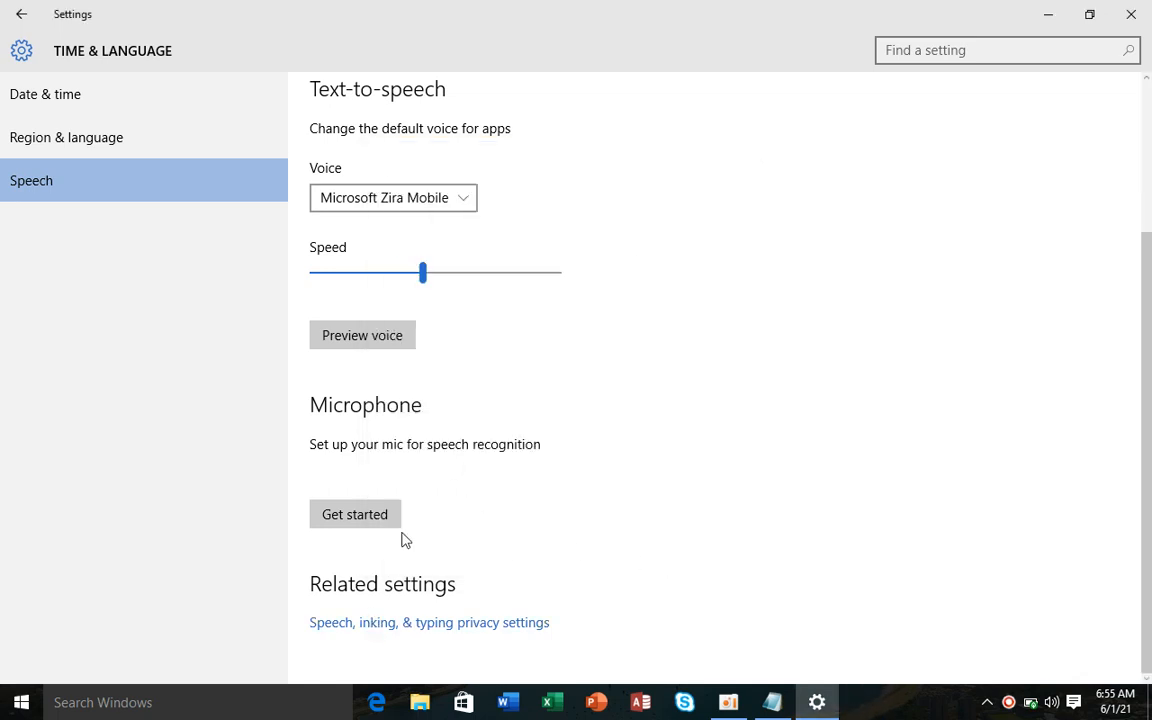
- View the Speech, inking & typing privacy page, revisit Time & language's Speech page, then go home
left_click(381, 630)
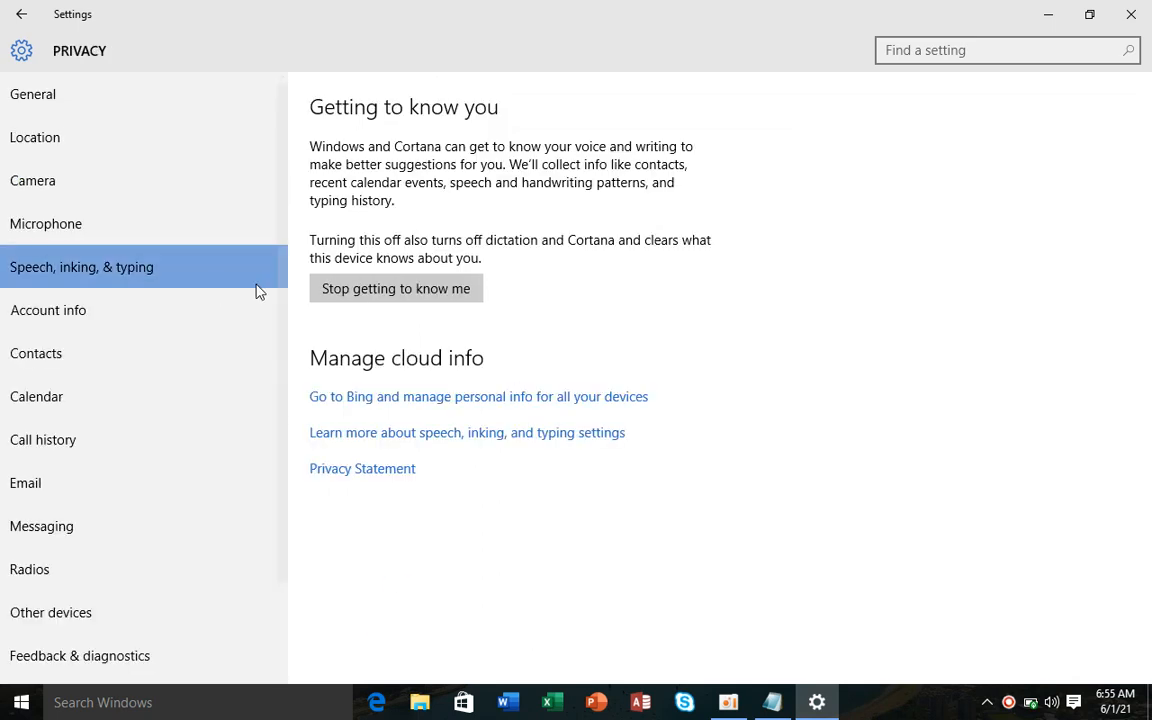
left_click(22, 14)
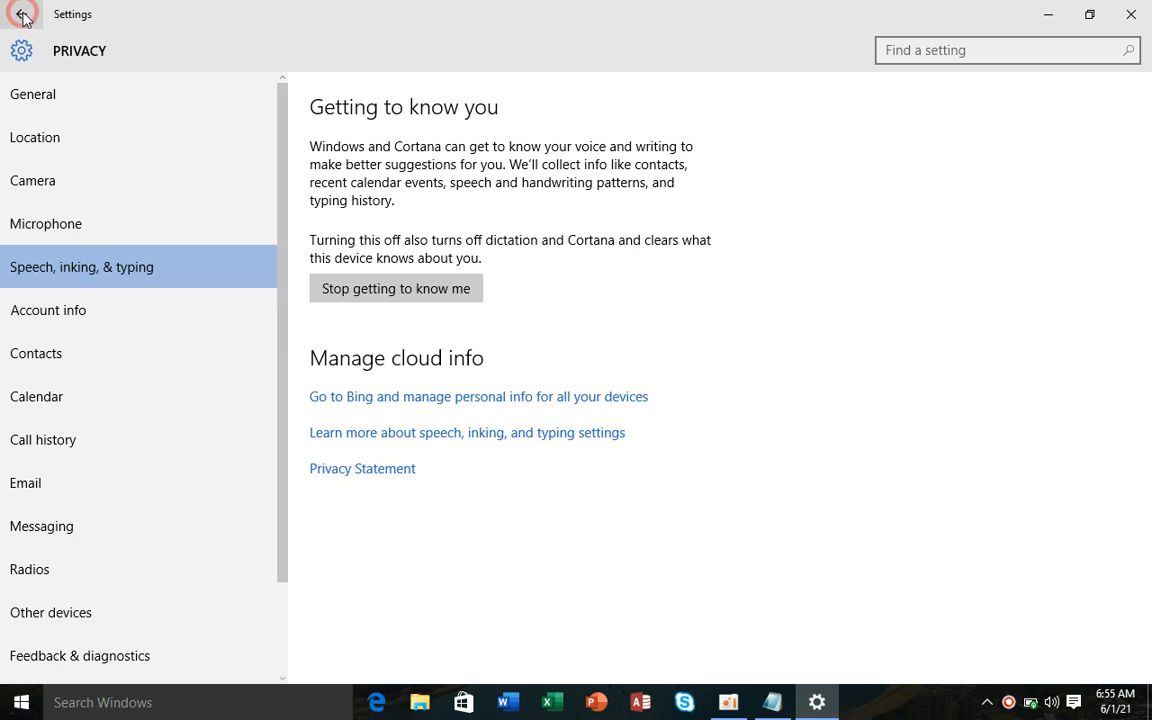
left_click(222, 425)
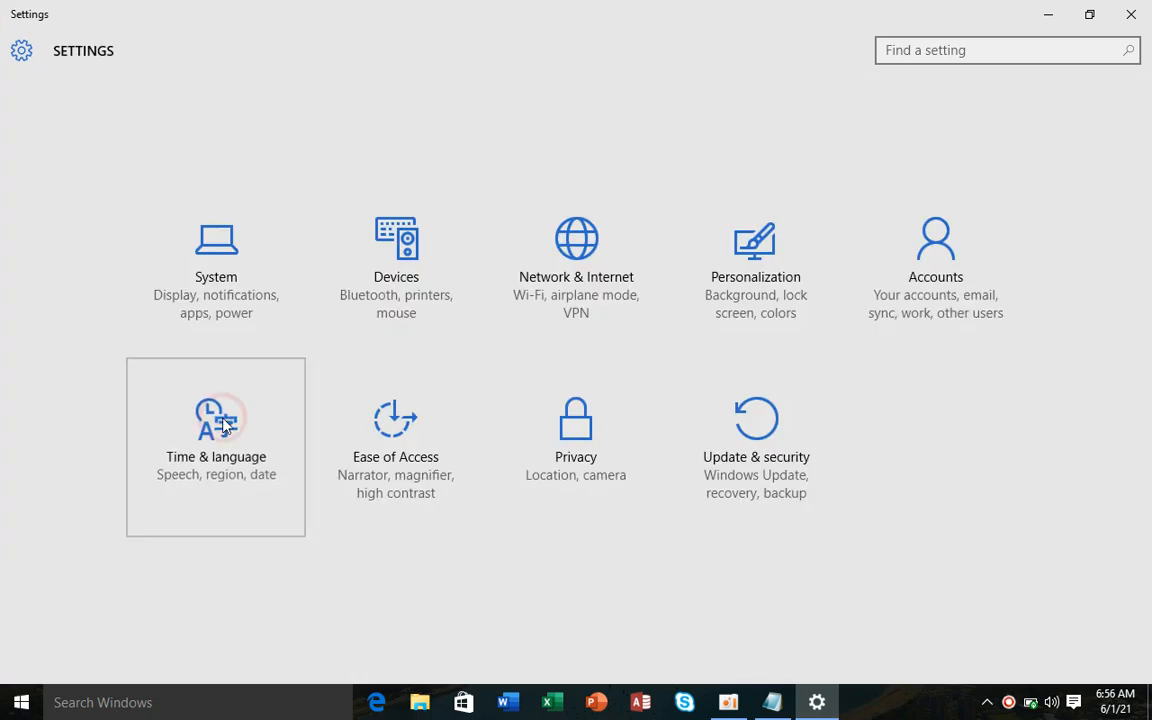
left_click(121, 186)
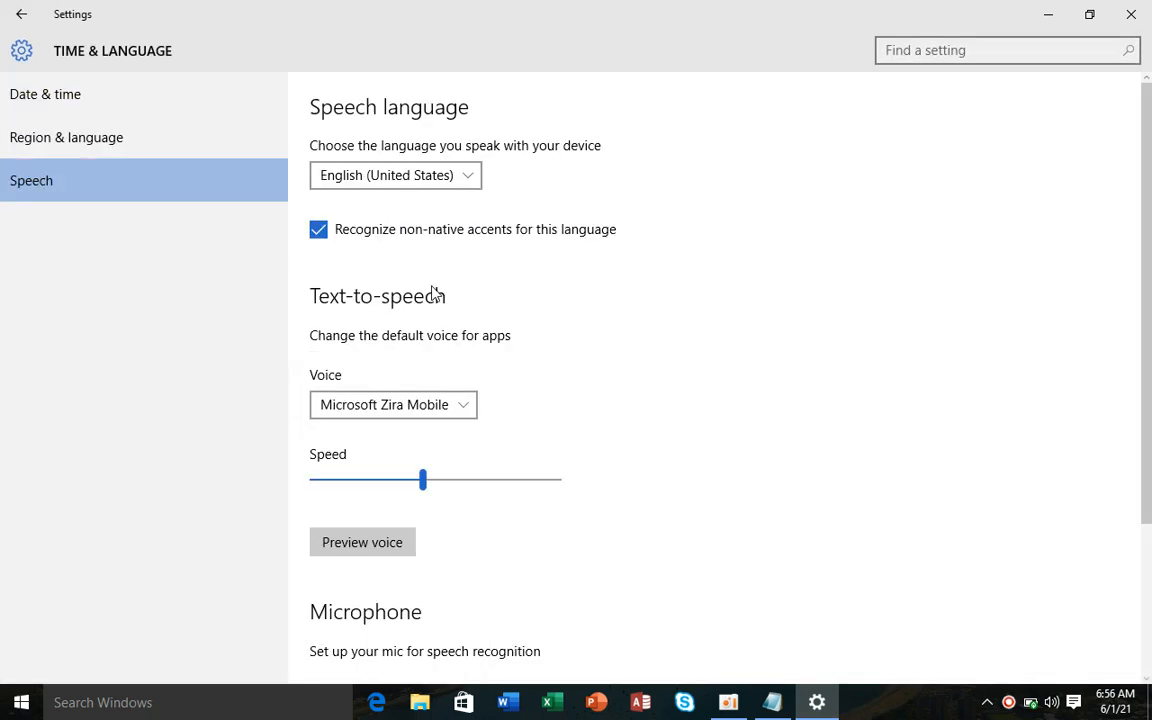
scroll(1140, 340, "down", 3)
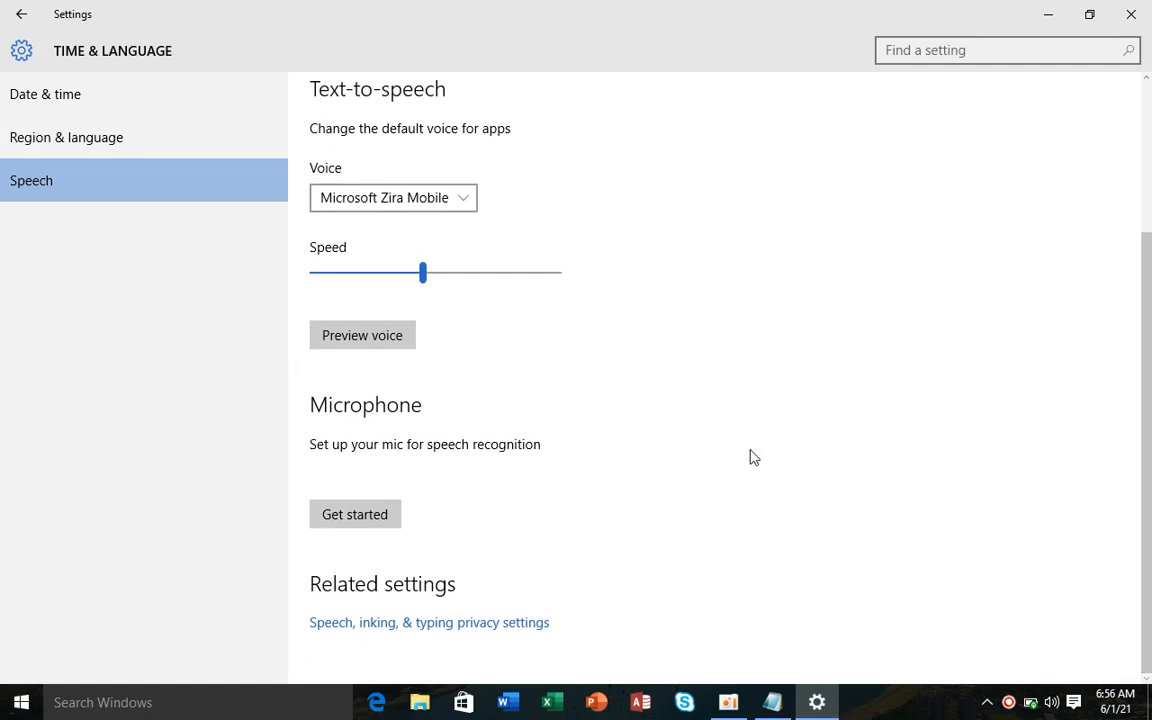
left_click(18, 13)
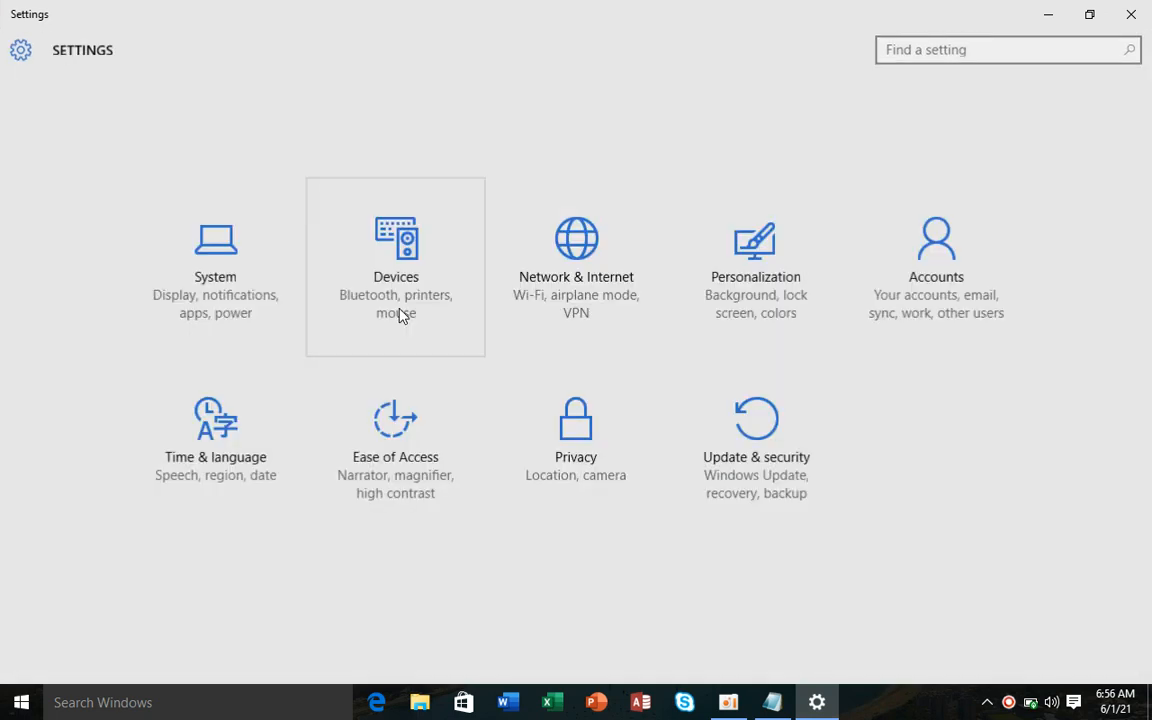
- In Ease of Access switch Narrator on, then minimise the Settings window
left_click(393, 420)
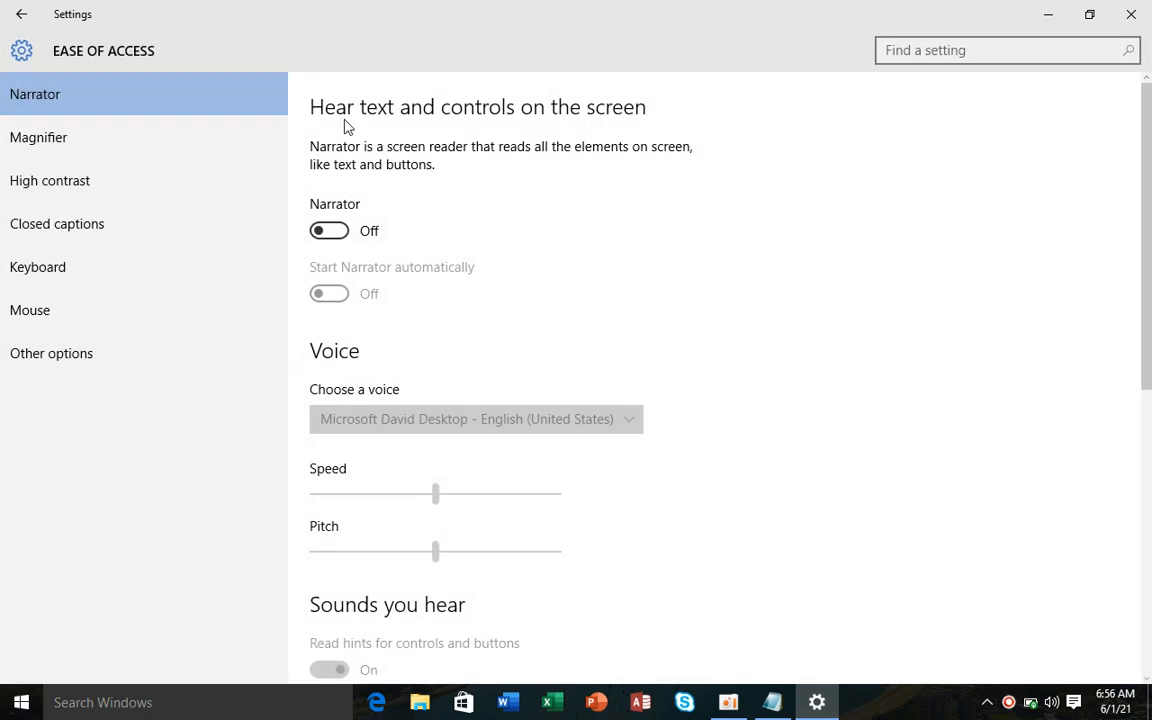
left_click(338, 234)
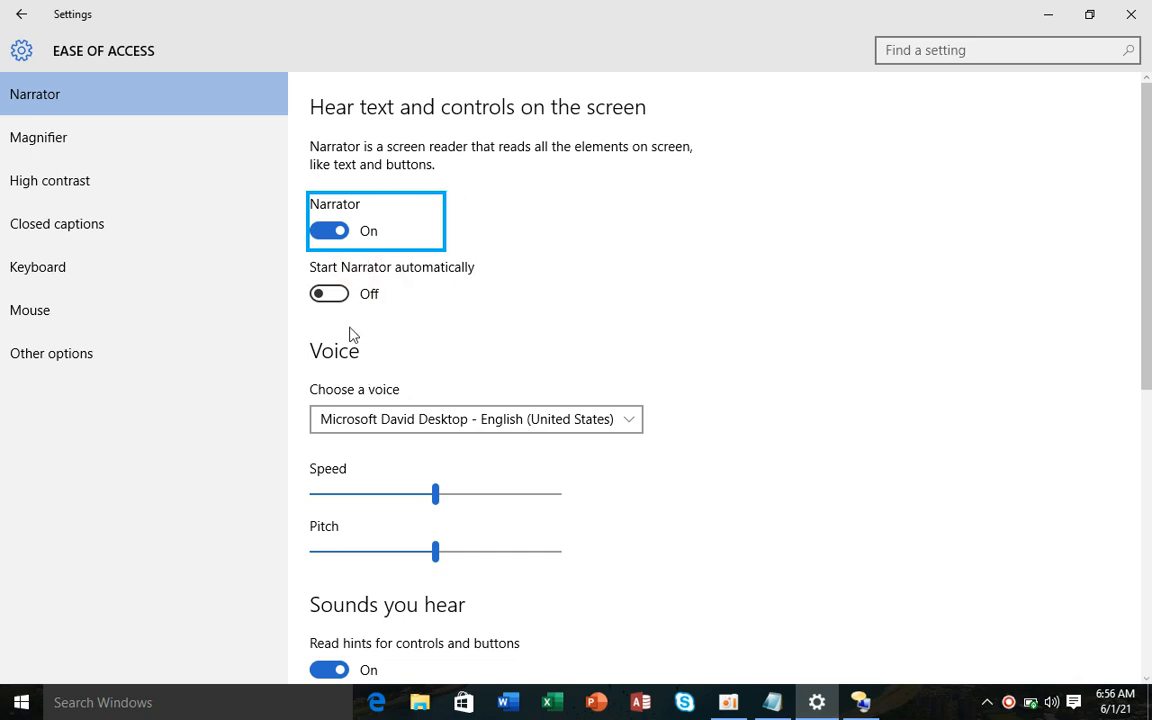
left_click(1149, 714)
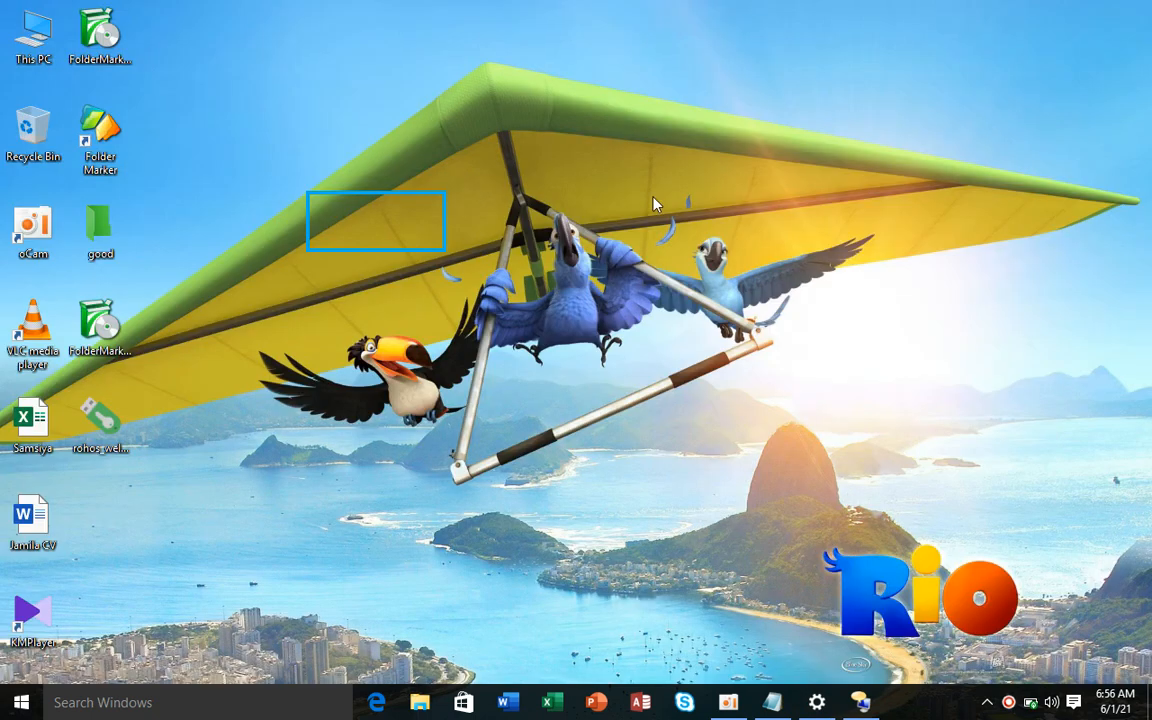
right_click(519, 151)
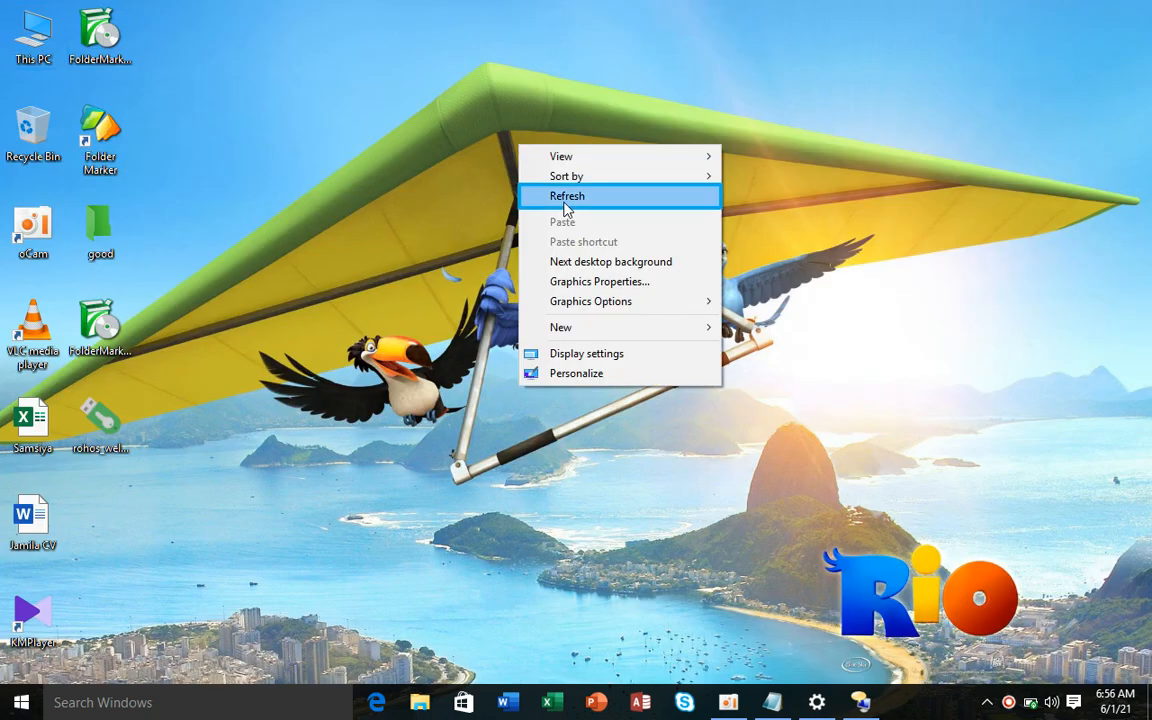
left_click(565, 201)
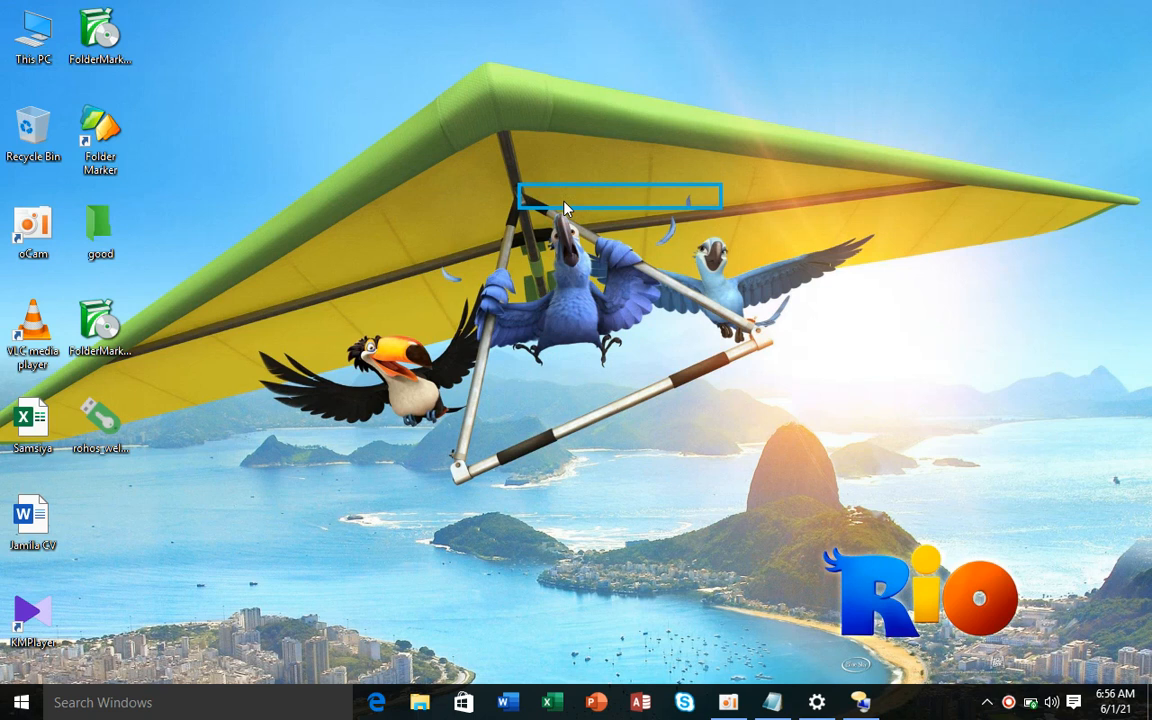
right_click(565, 205)
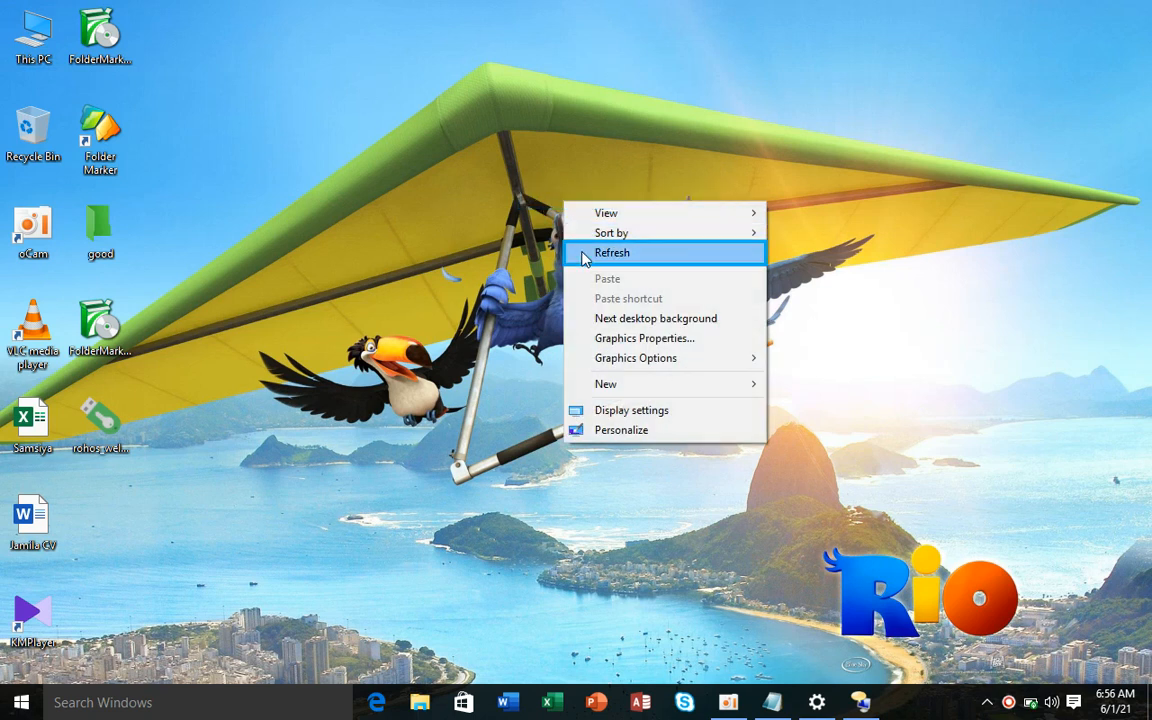
left_click(585, 255)
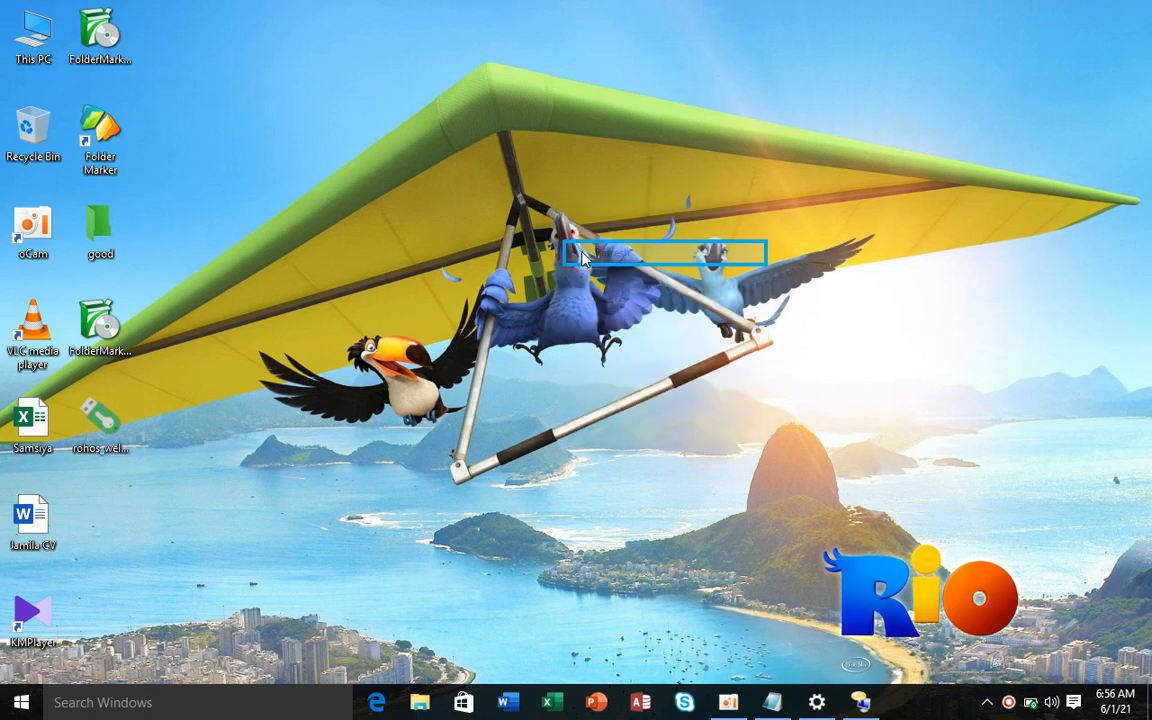
left_click(35, 535)
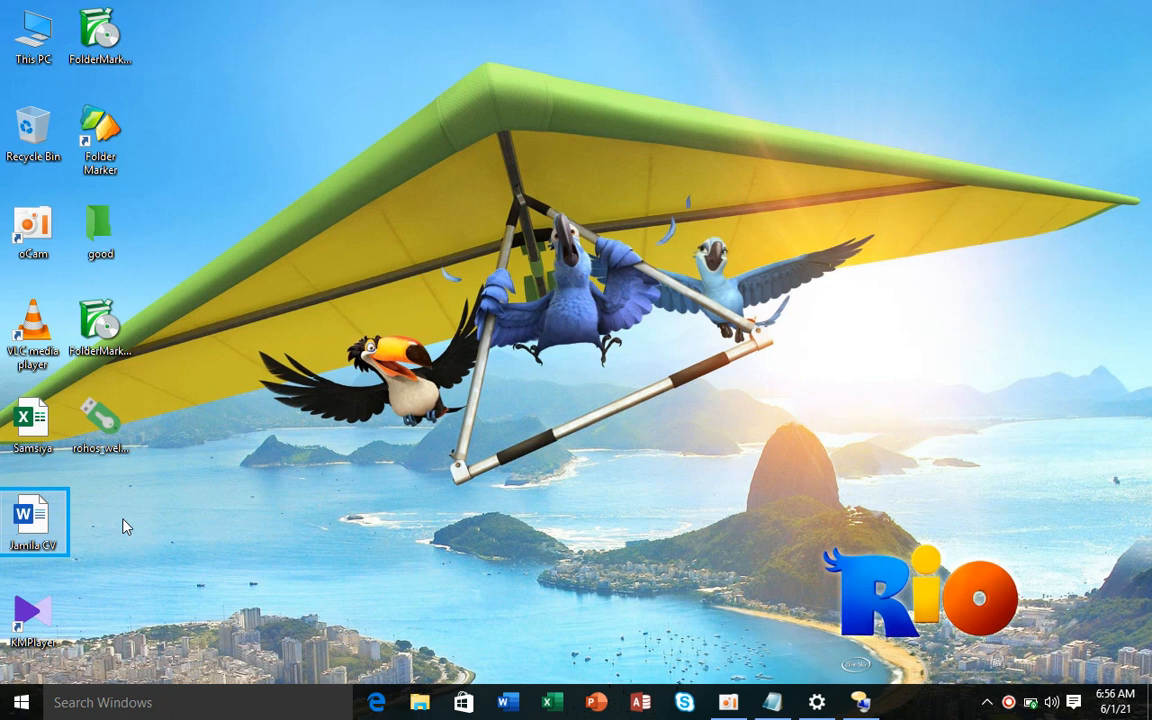
left_click(50, 439)
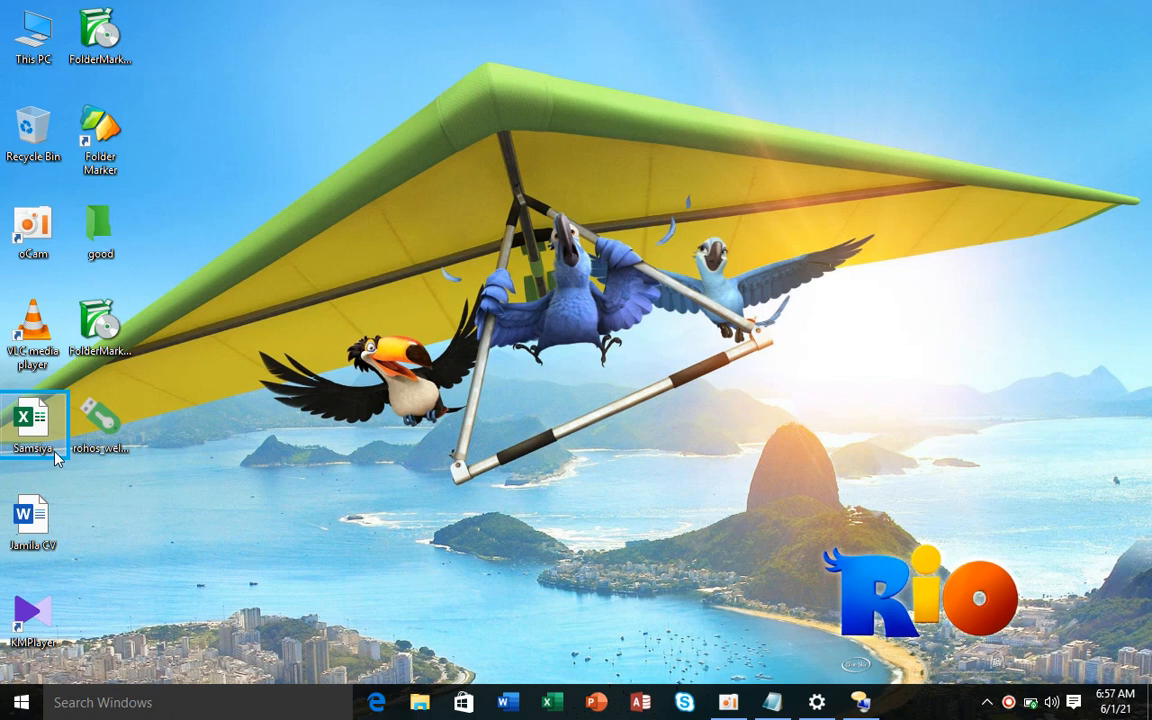
- Create a folder named 'New folder' on the desktop and make a shortcut to it
right_click(453, 215)
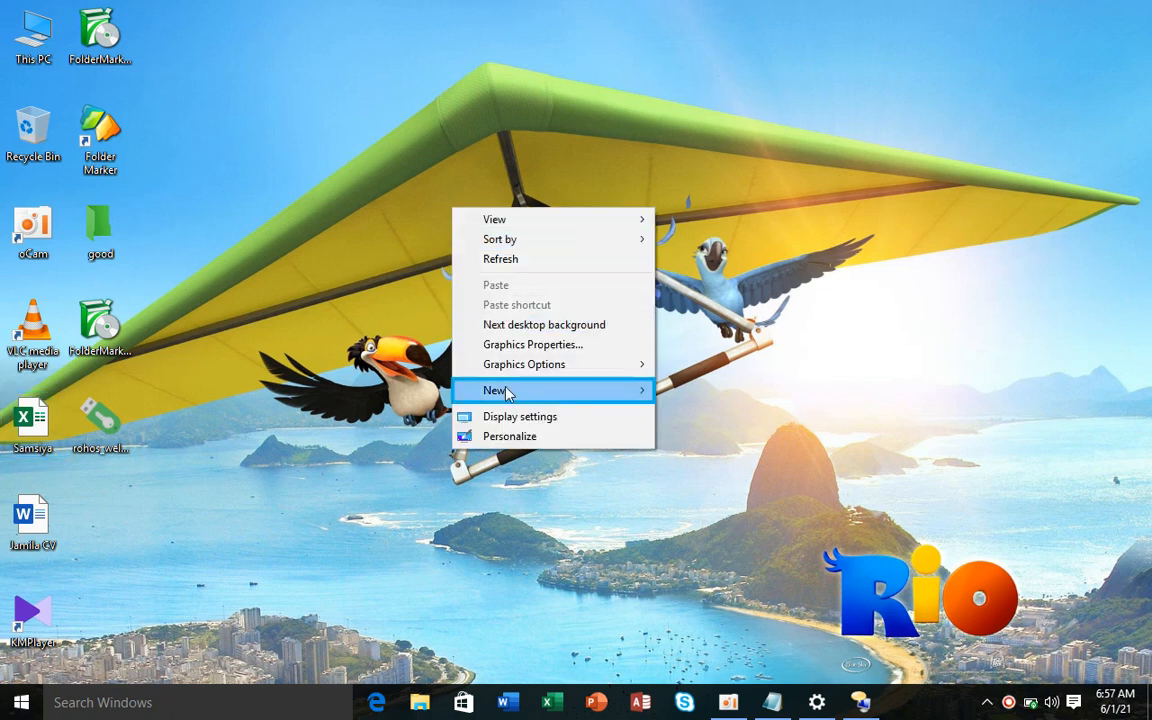
mouse_move(506, 391)
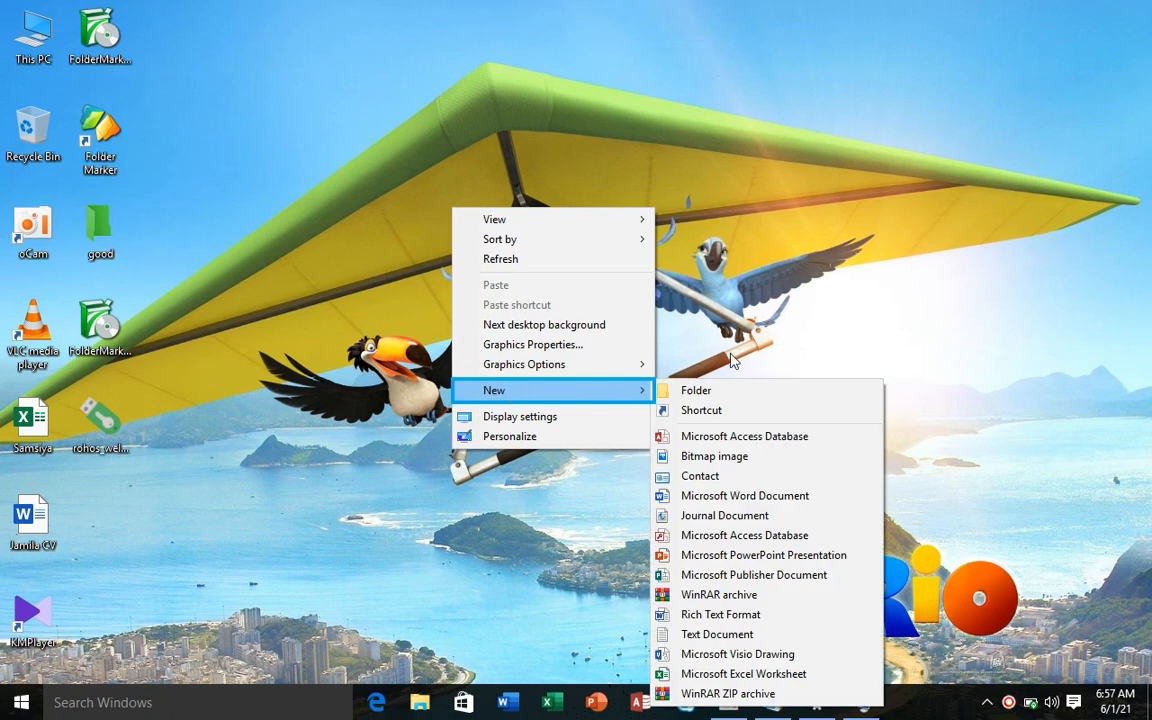
left_click(750, 389)
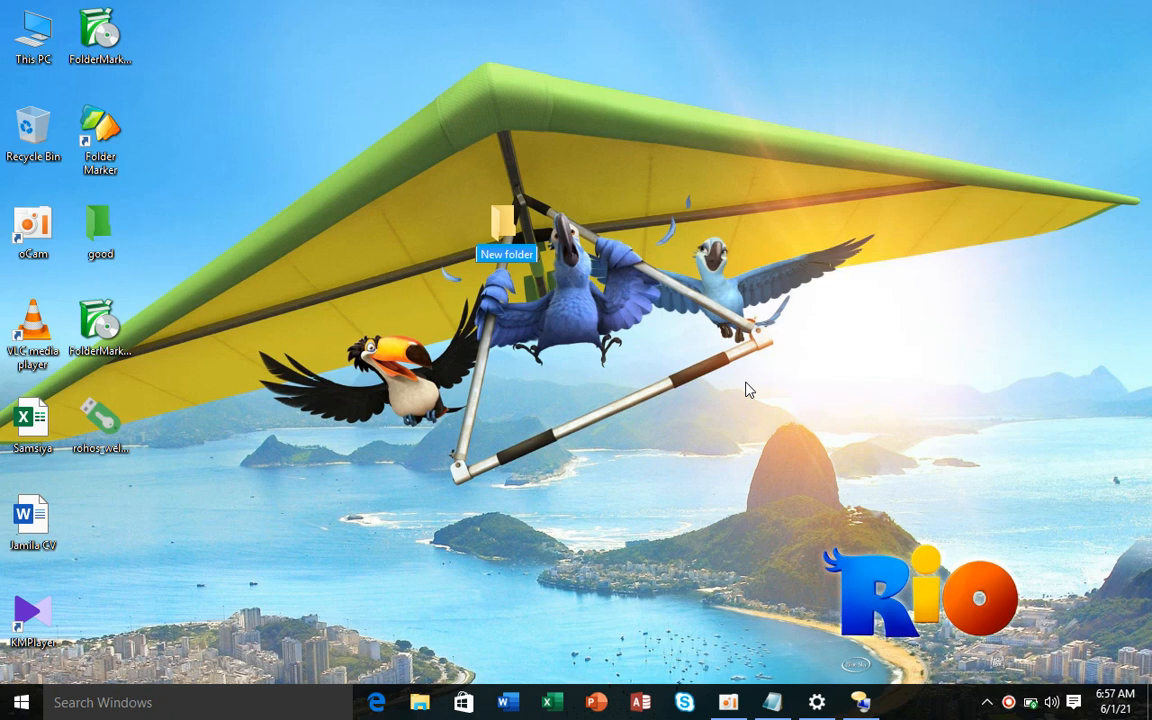
type("A")
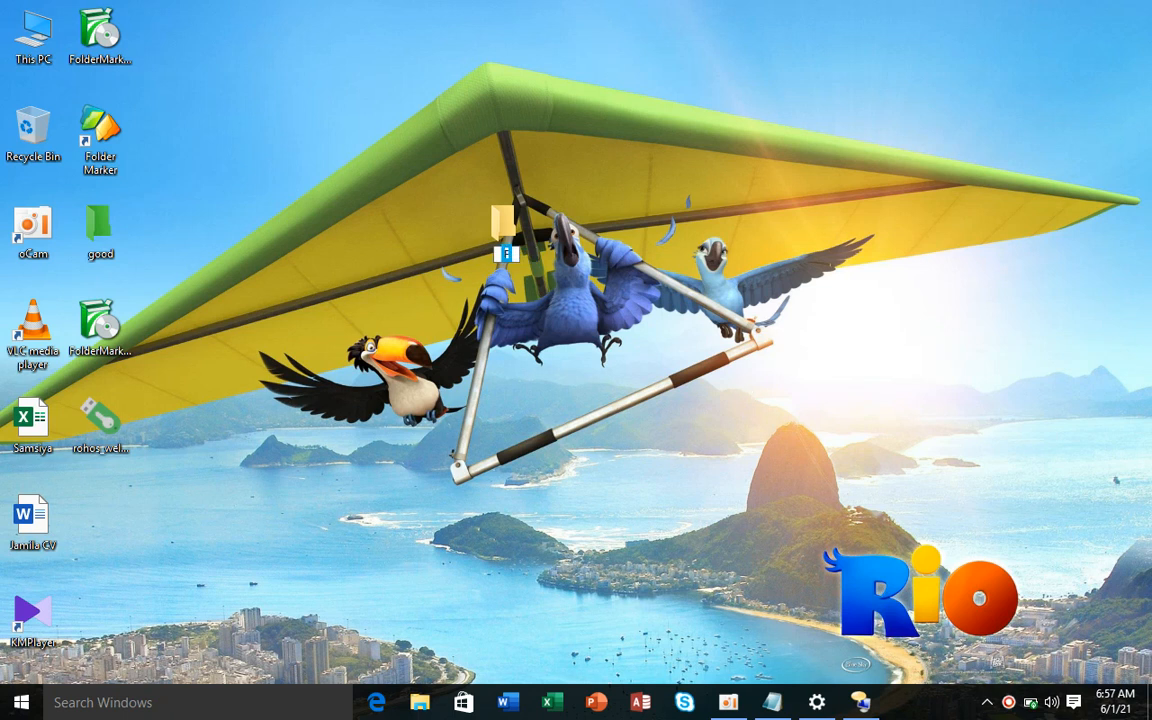
left_click(632, 325)
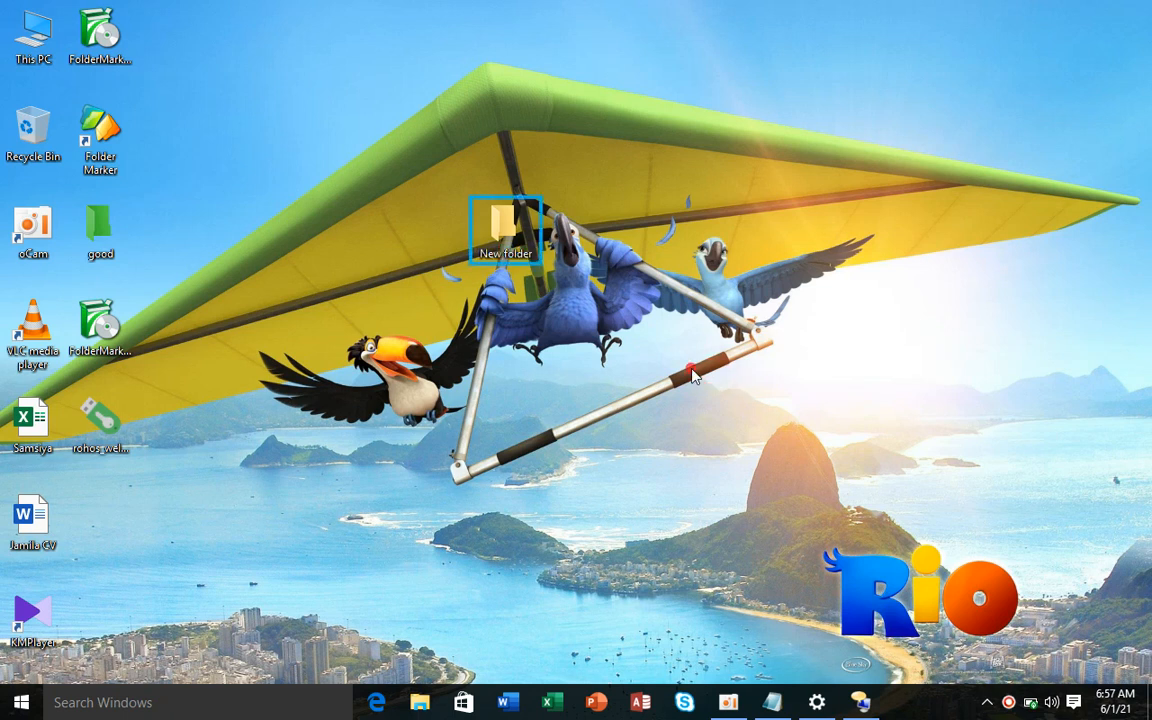
right_click(499, 252)
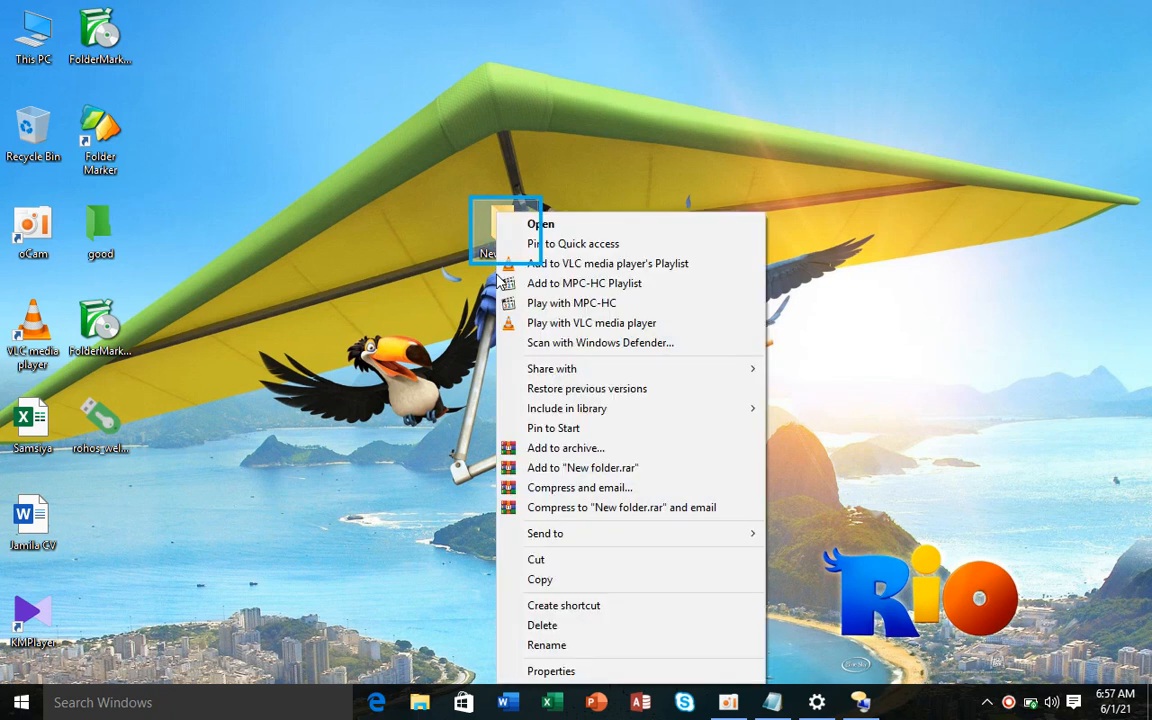
left_click(531, 607)
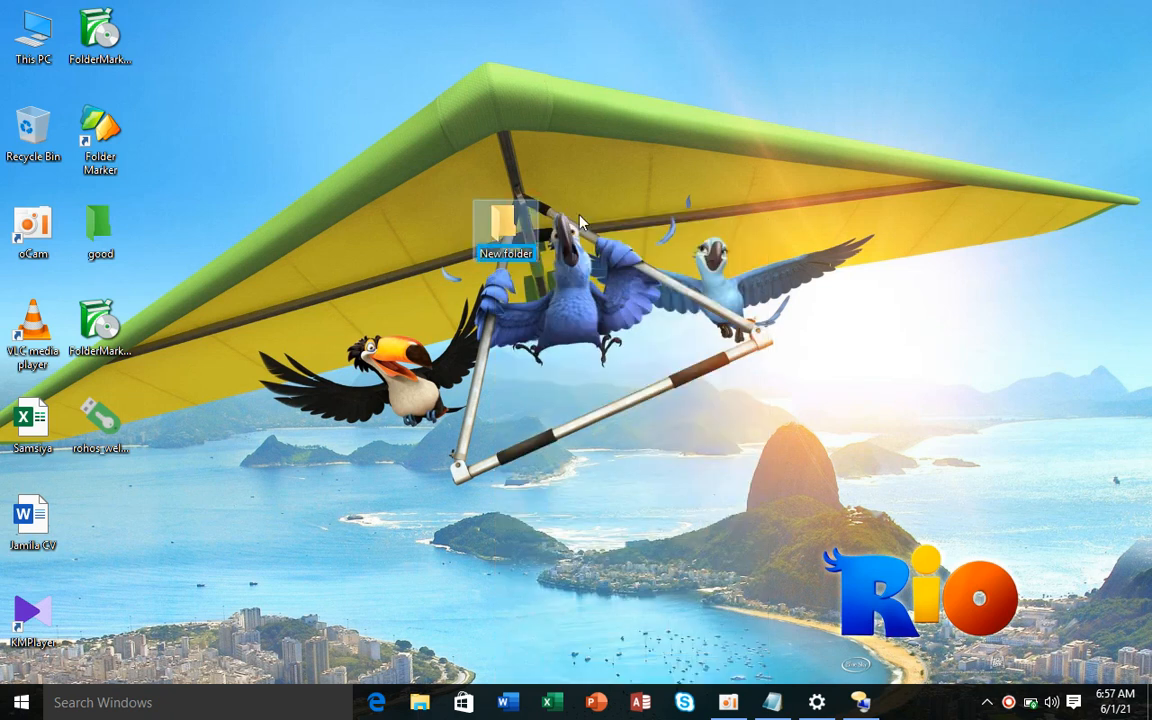
- Back on the Narrator page, enable Start Narrator automatically and switch Narrator off
left_click(820, 706)
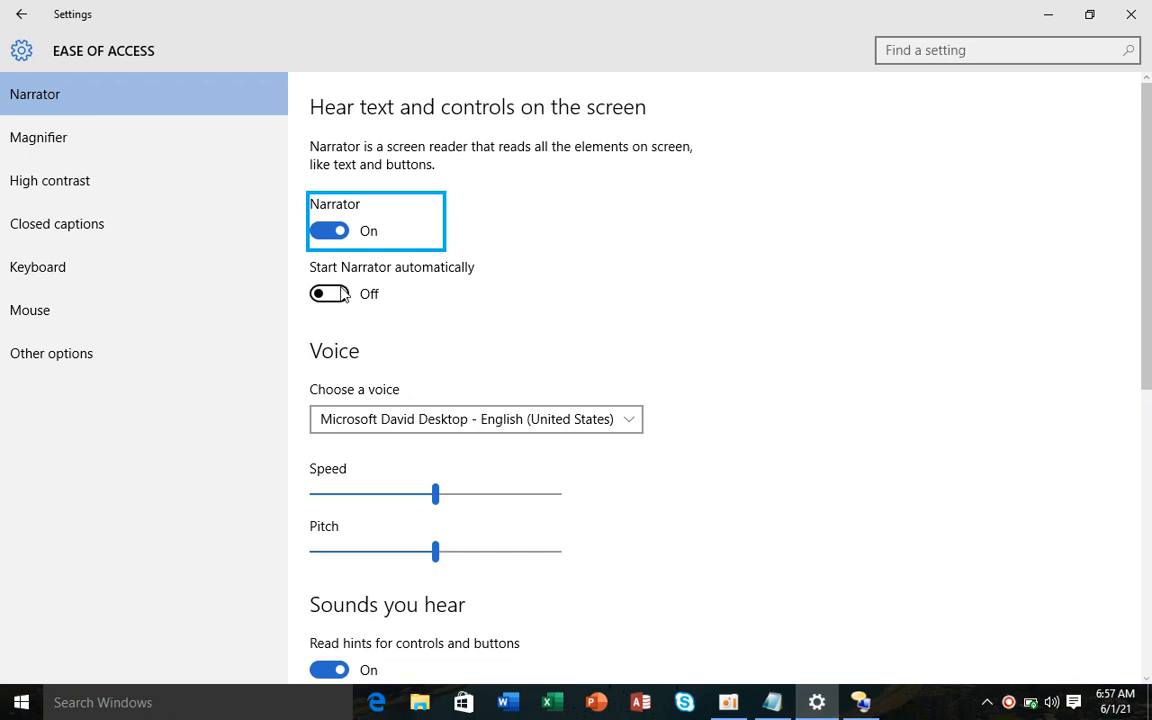
left_click(338, 230)
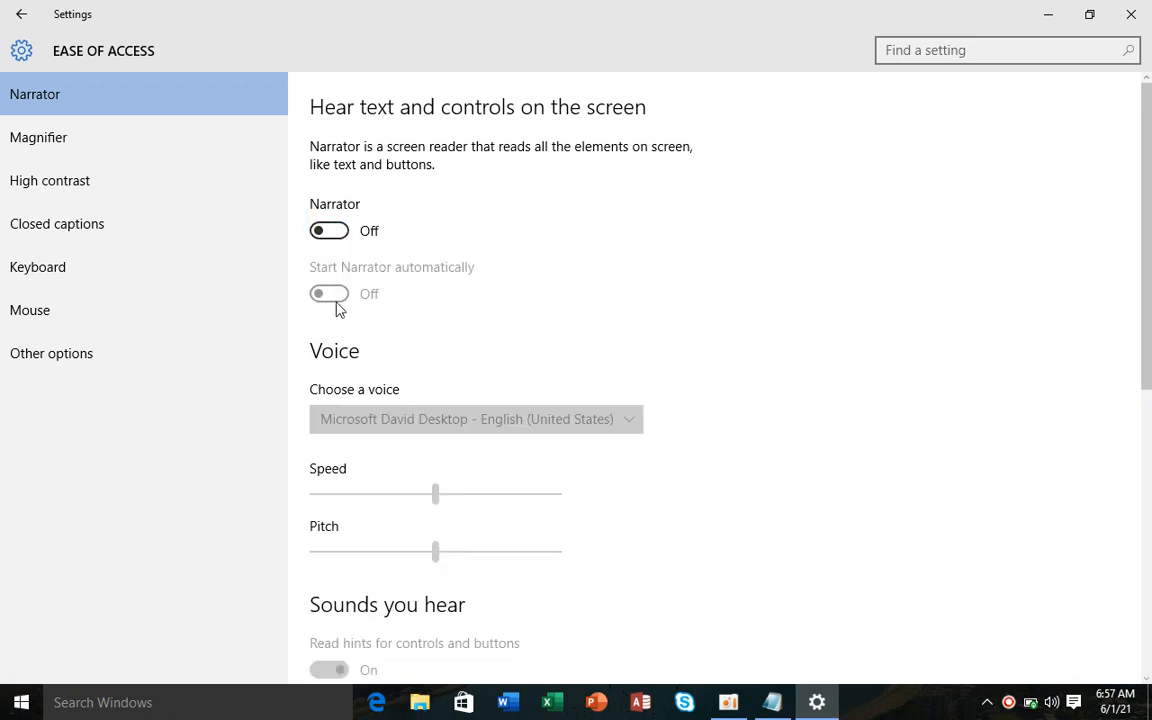
left_click(331, 233)
left_click(331, 233)
left_click(332, 234)
left_click(331, 296)
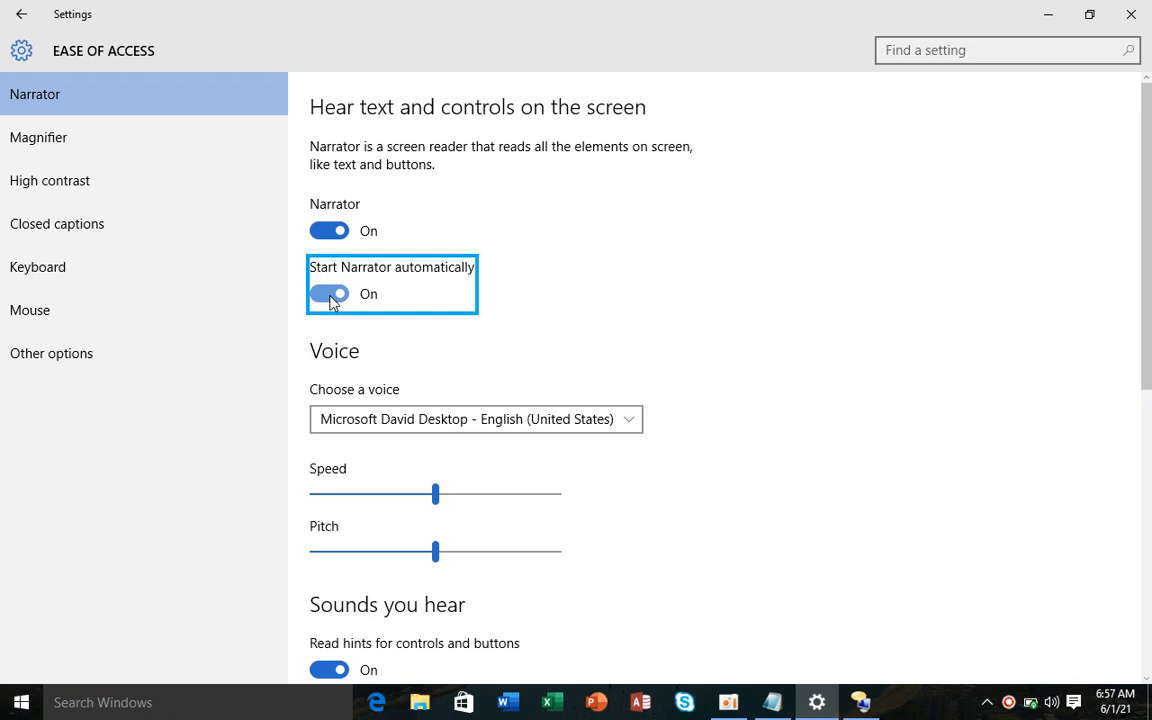
left_click(340, 231)
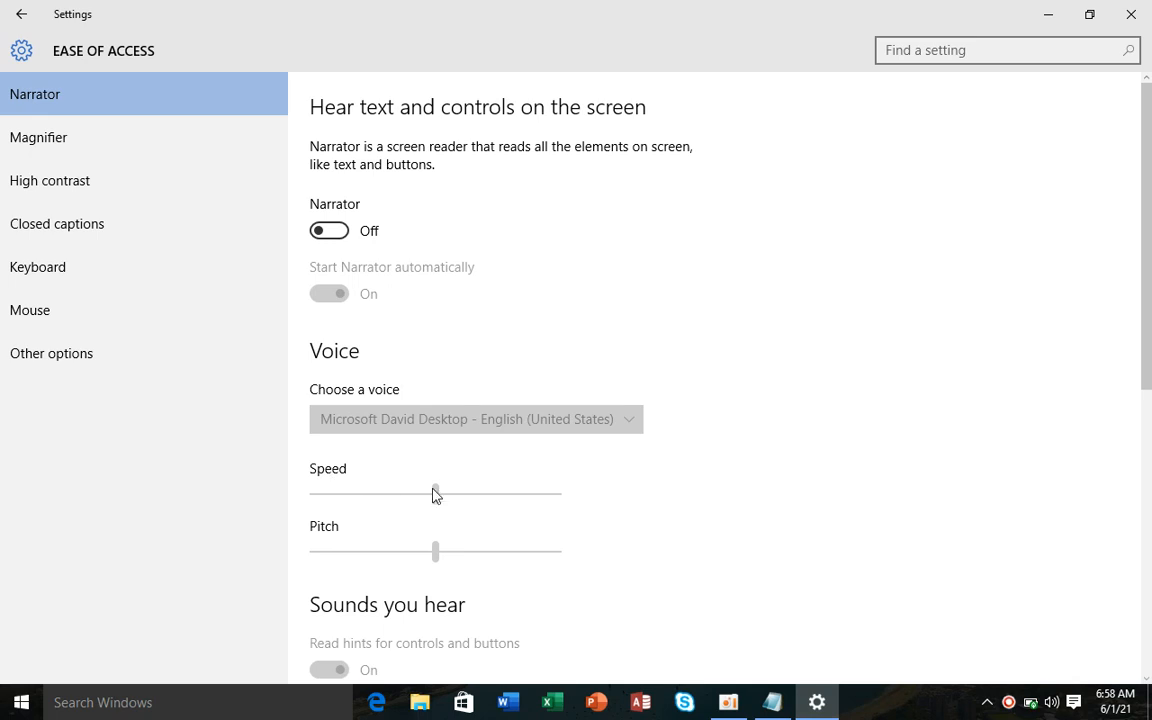
scroll(1148, 328, "down", 4)
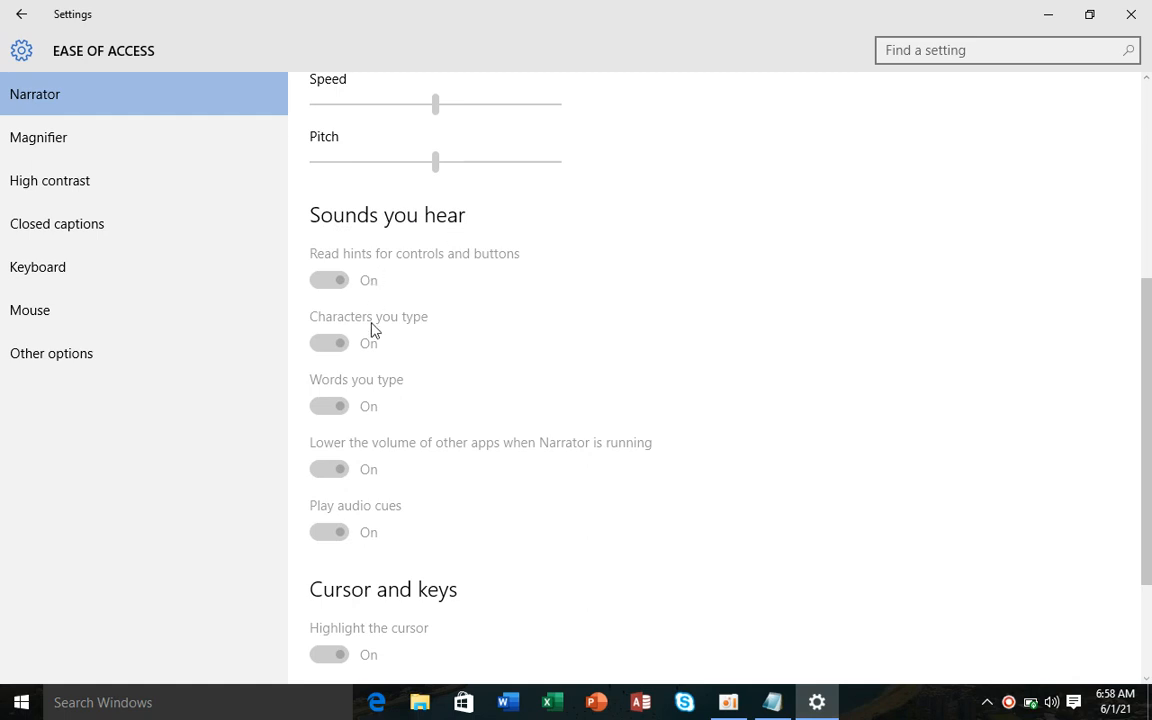
- Turn Magnifier on, zoom in to 600%, then back out to 100%
left_click(130, 142)
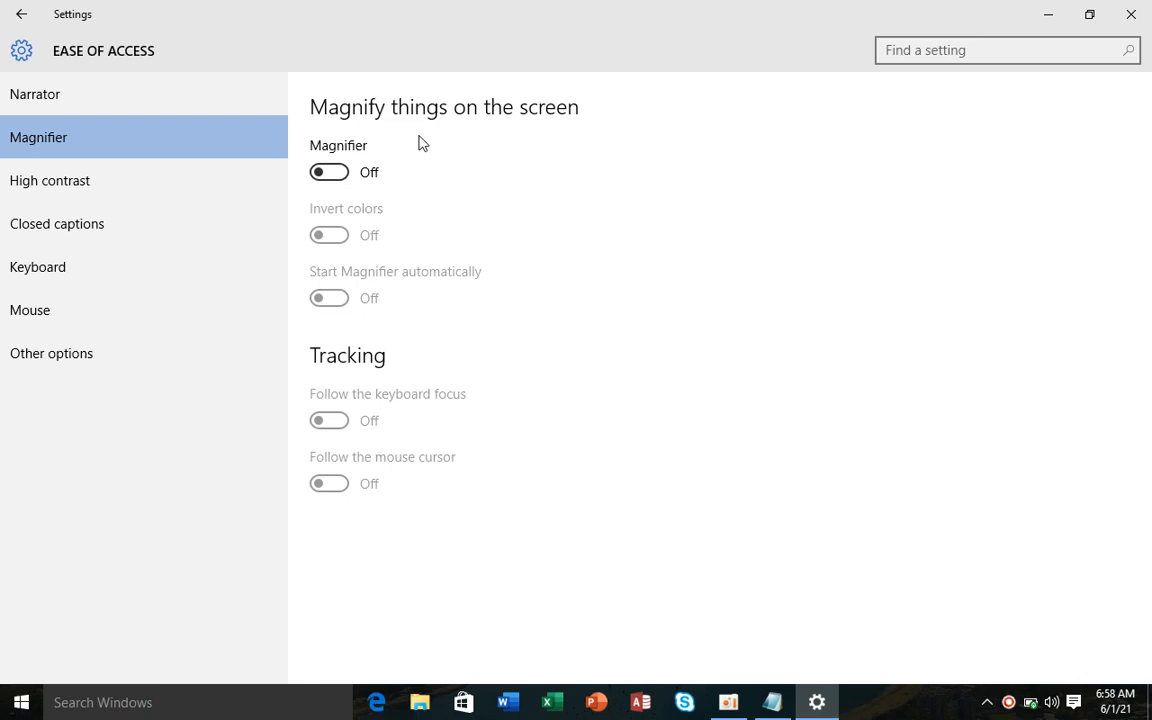
left_click(345, 175)
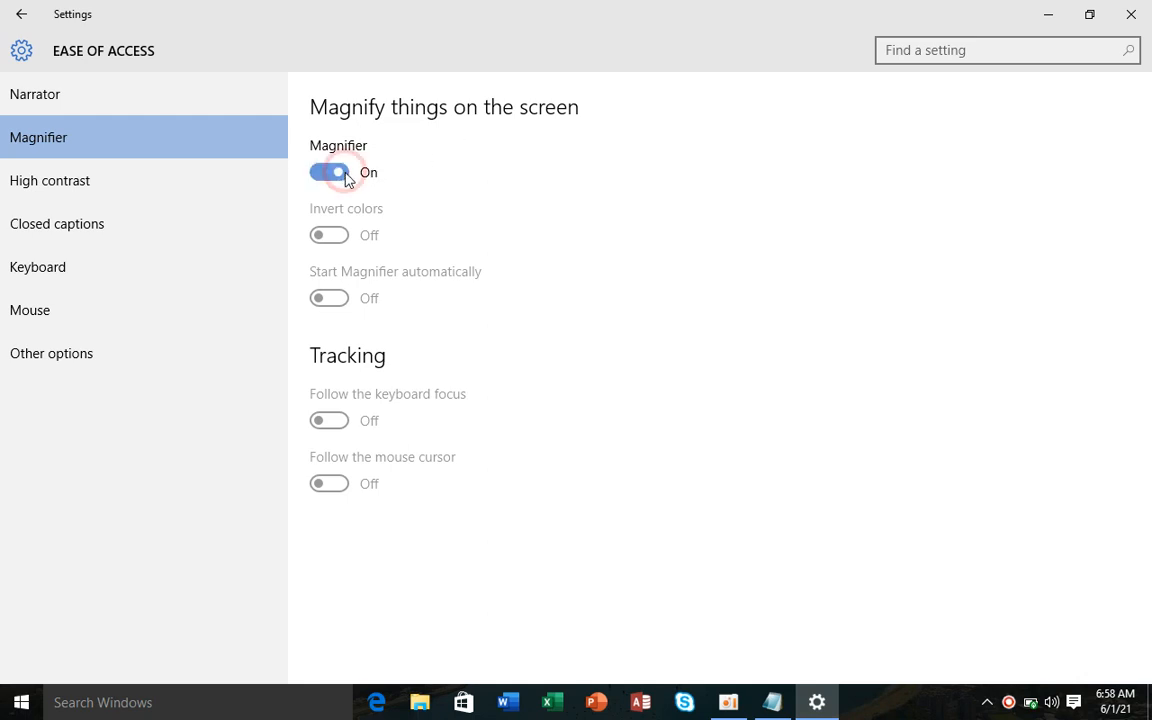
left_click_drag(50, 125, 845, 130)
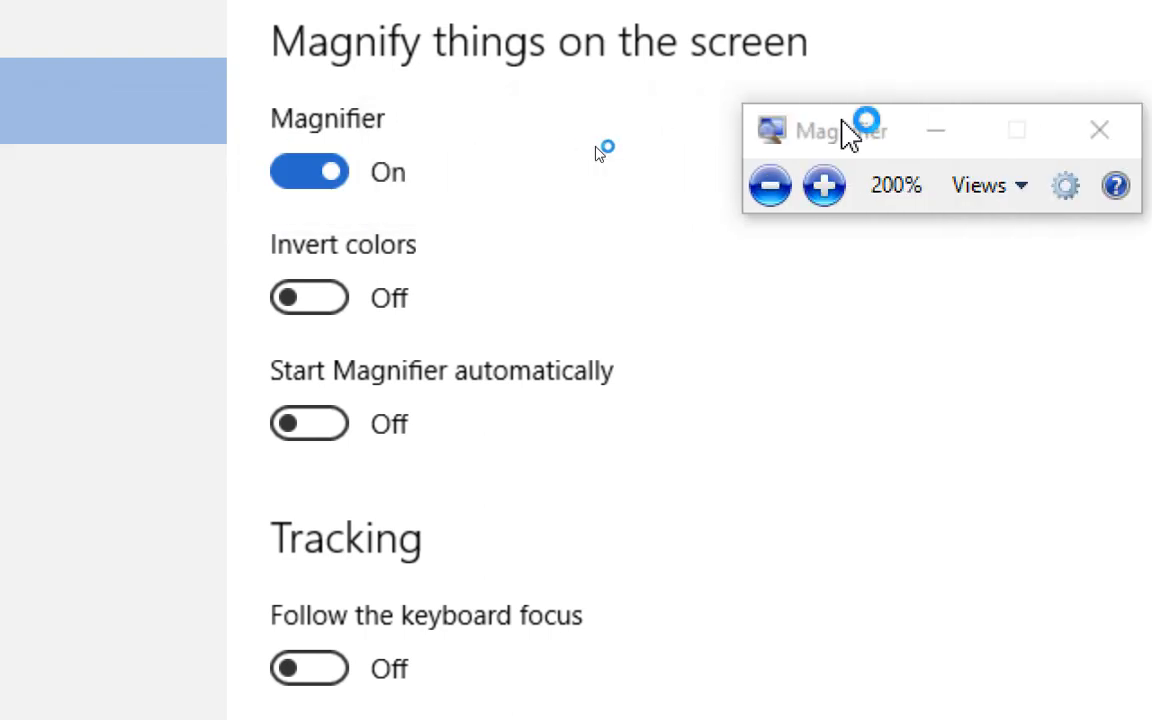
left_click(824, 186)
left_click(824, 186)
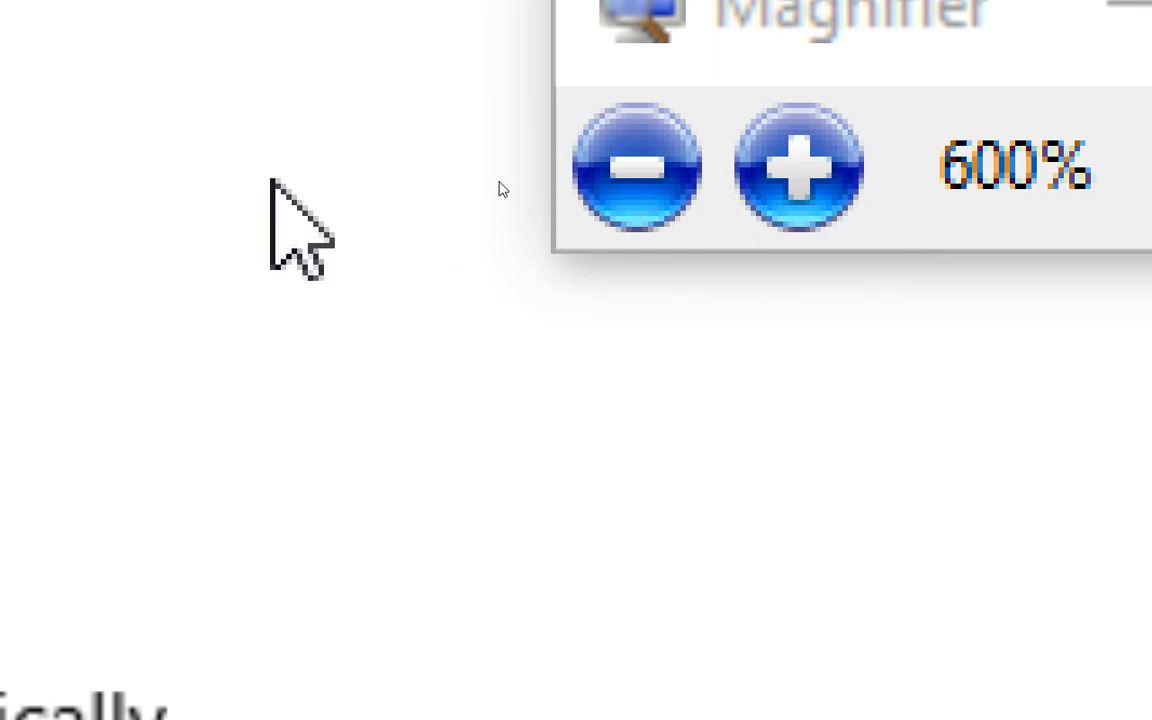
left_click(640, 166)
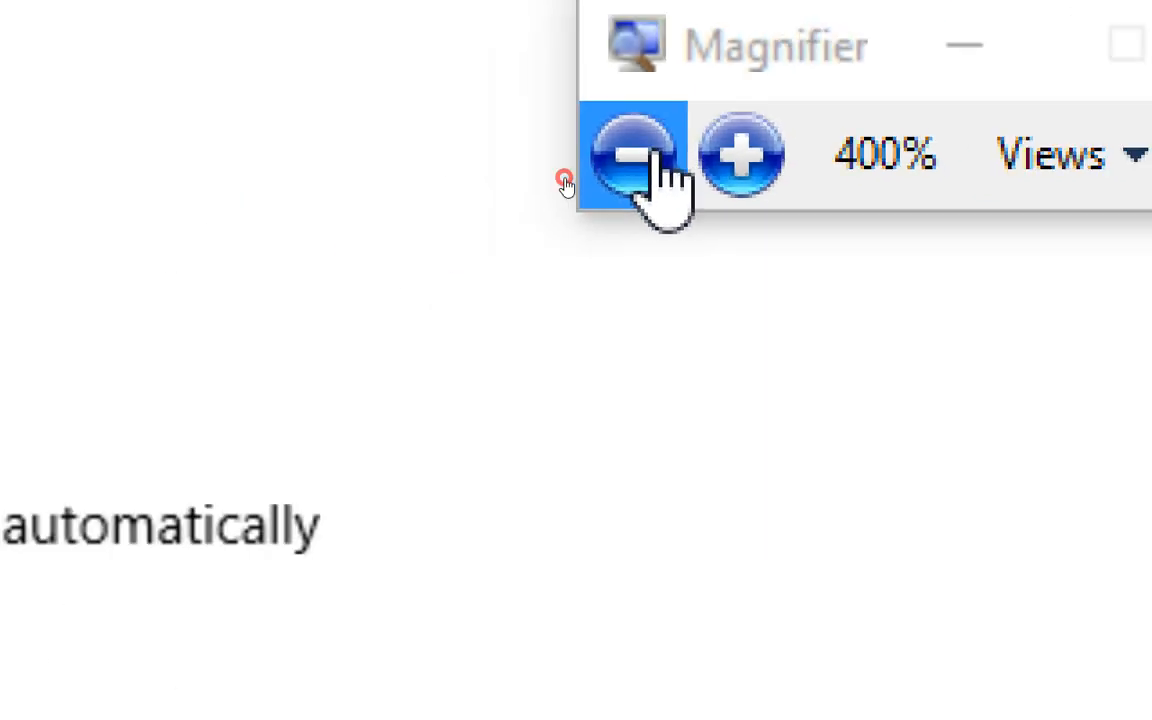
left_click(652, 162)
left_click(652, 162)
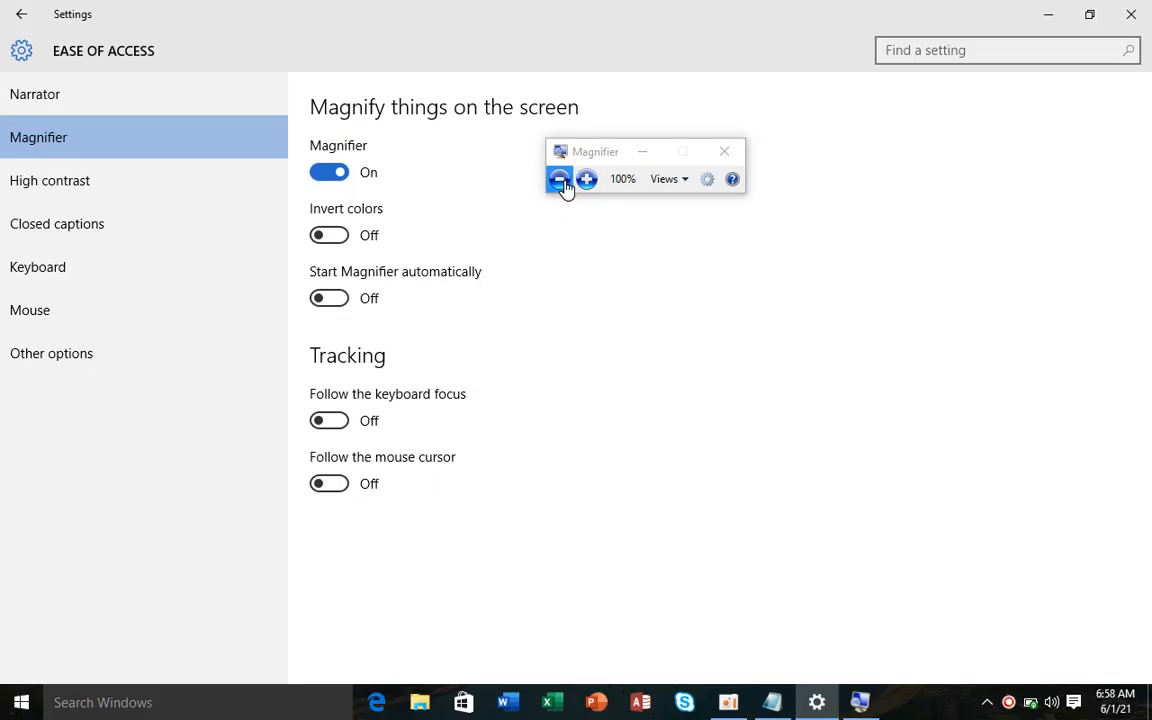
- Zoom Magnifier in to 400%, then return it to 100%
left_click(586, 182)
left_click(586, 182)
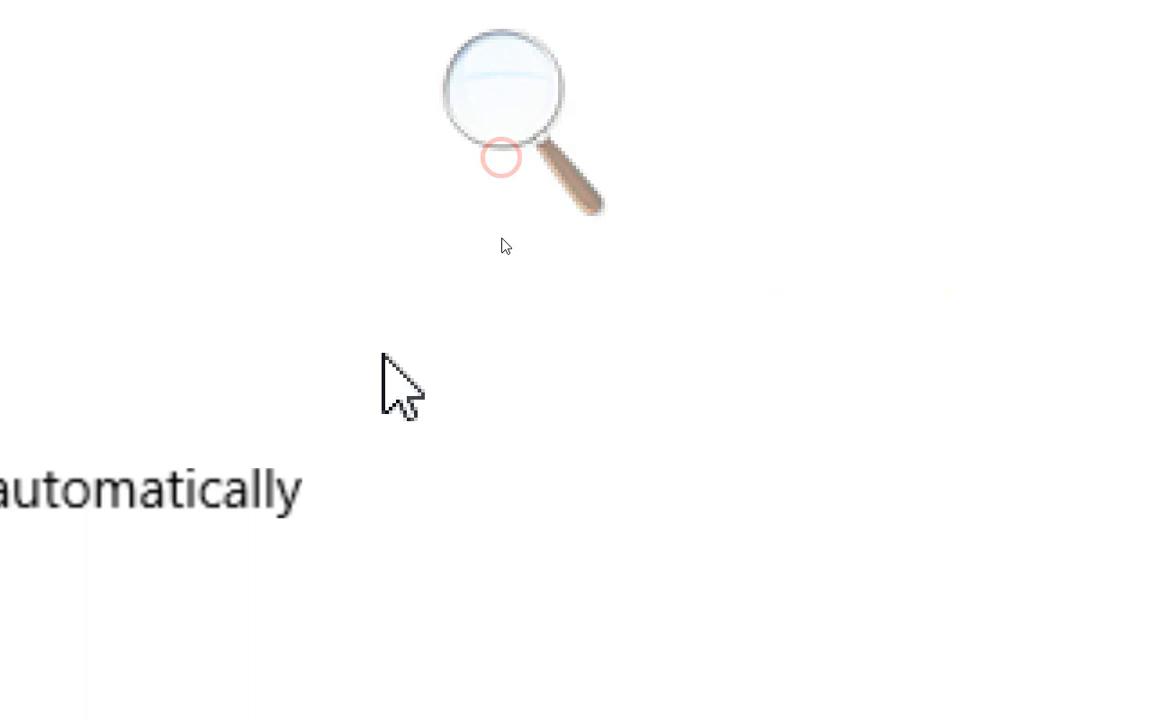
left_click(505, 88)
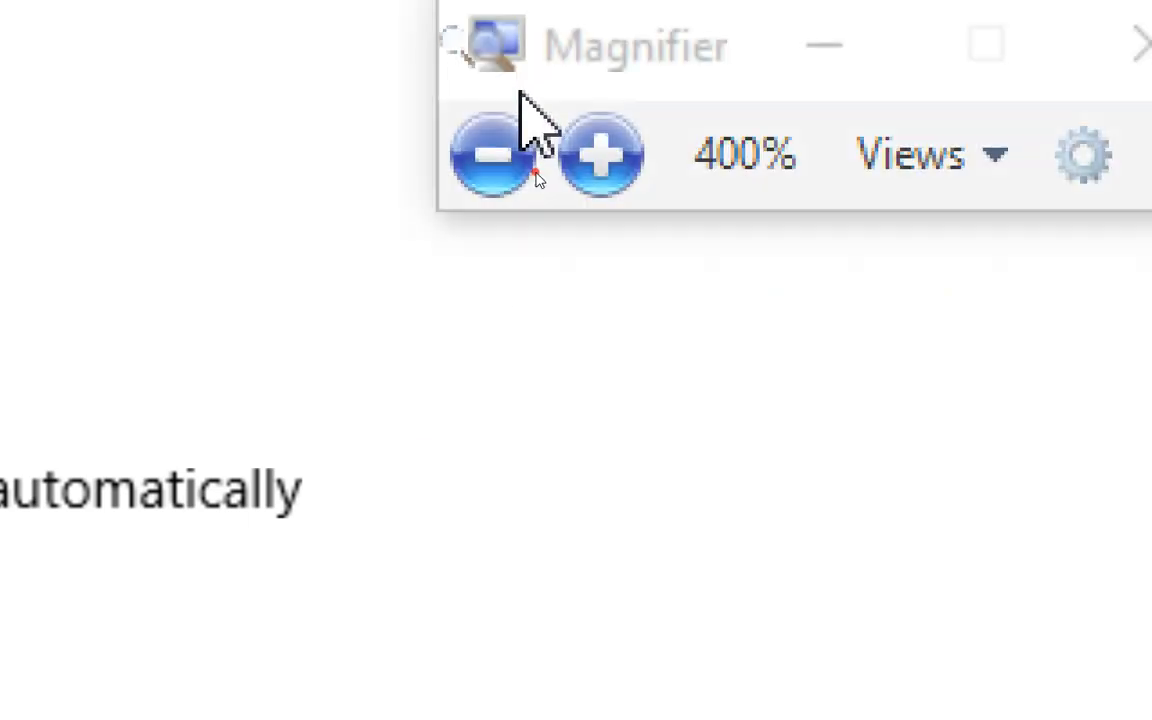
left_click(490, 155)
left_click(490, 155)
left_click(490, 155)
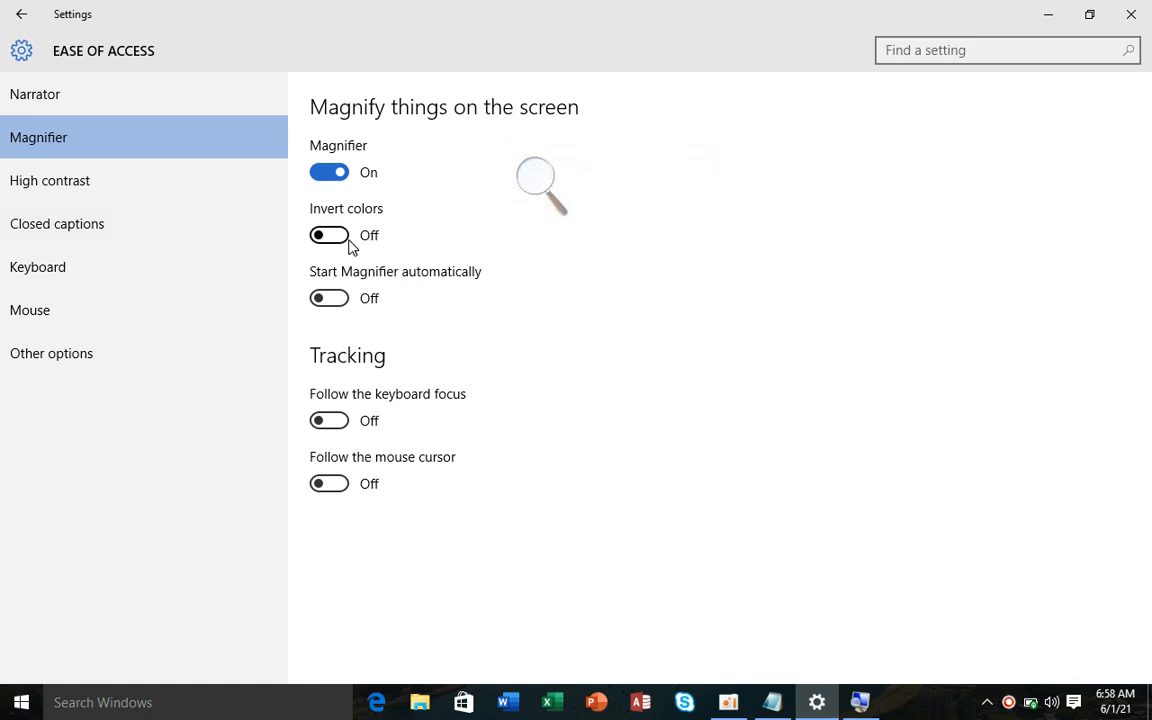
- Turn on Magnifier's Invert colors option
left_click(340, 236)
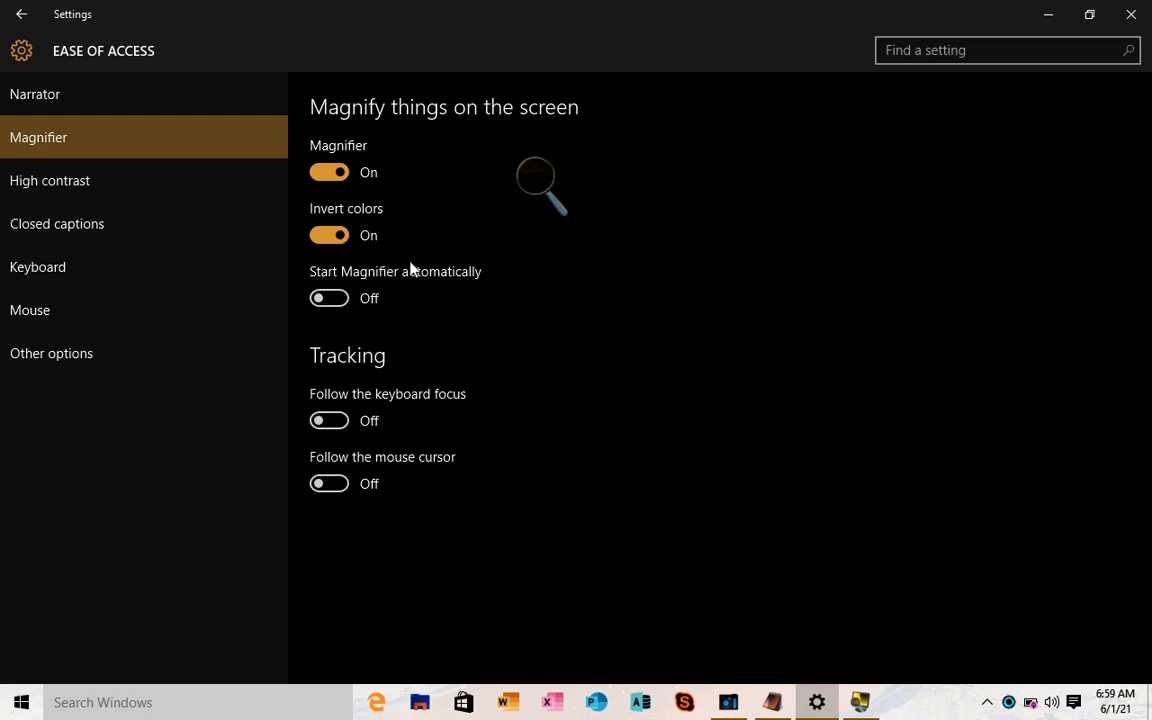
left_click(348, 246)
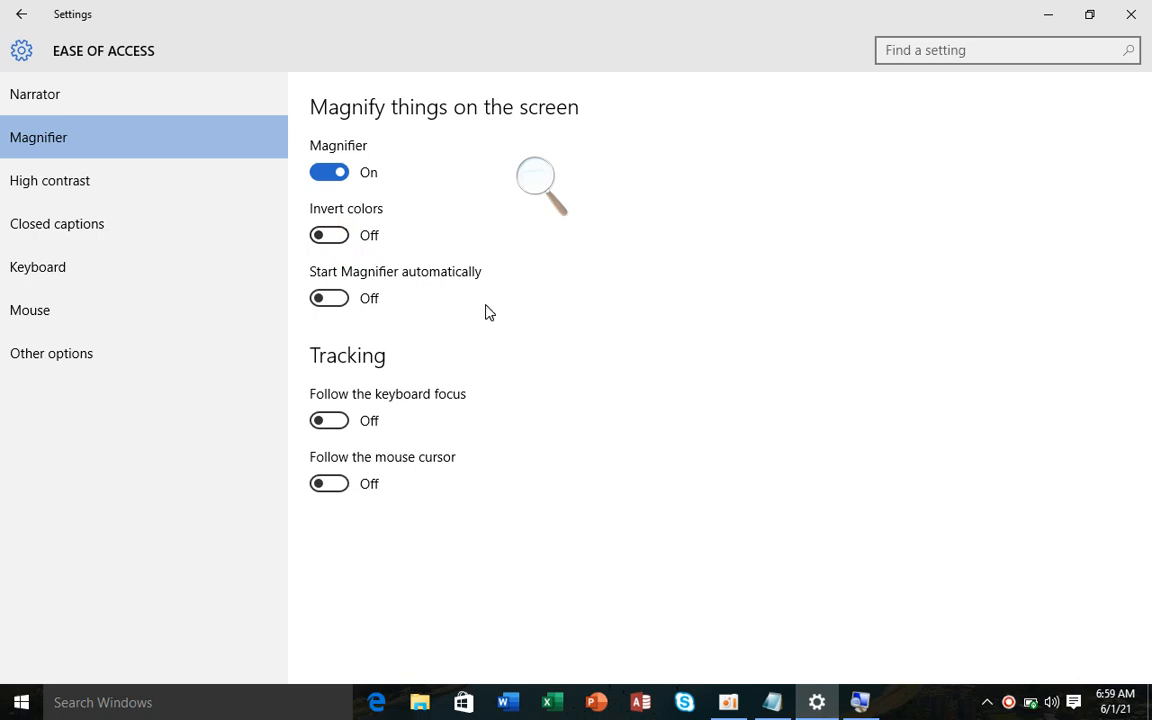
left_click(339, 238)
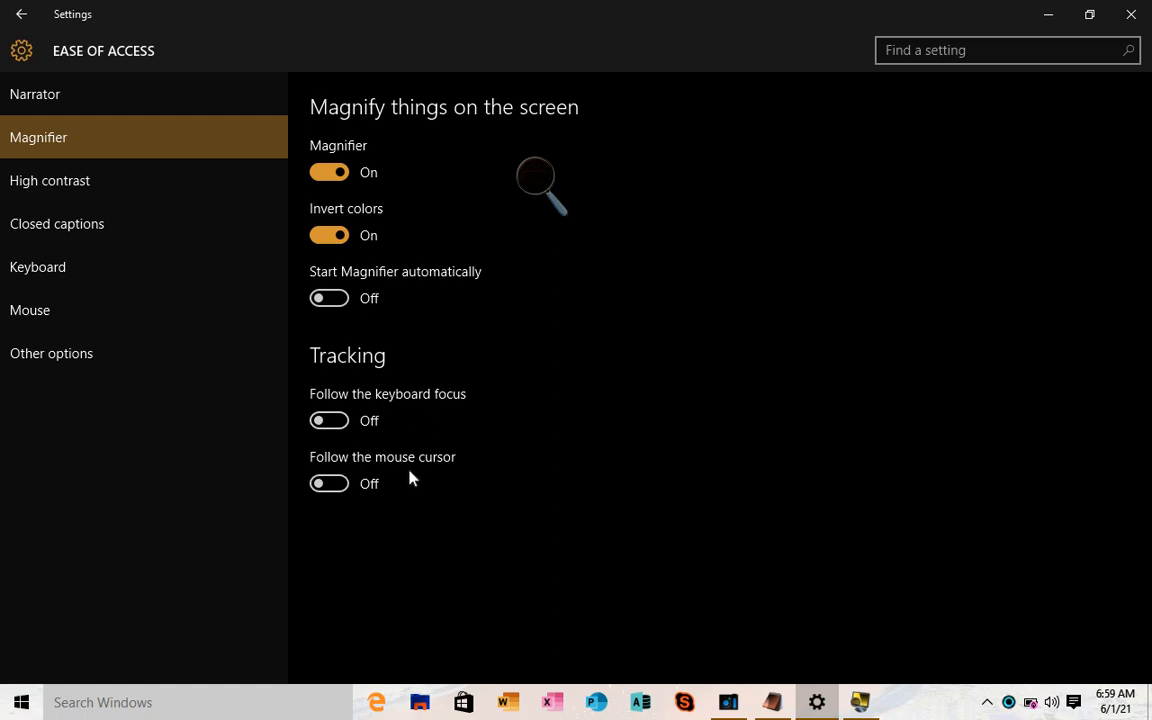
- Make Magnifier follow both the keyboard focus and the mouse cursor
left_click(342, 420)
left_click(346, 420)
left_click(339, 426)
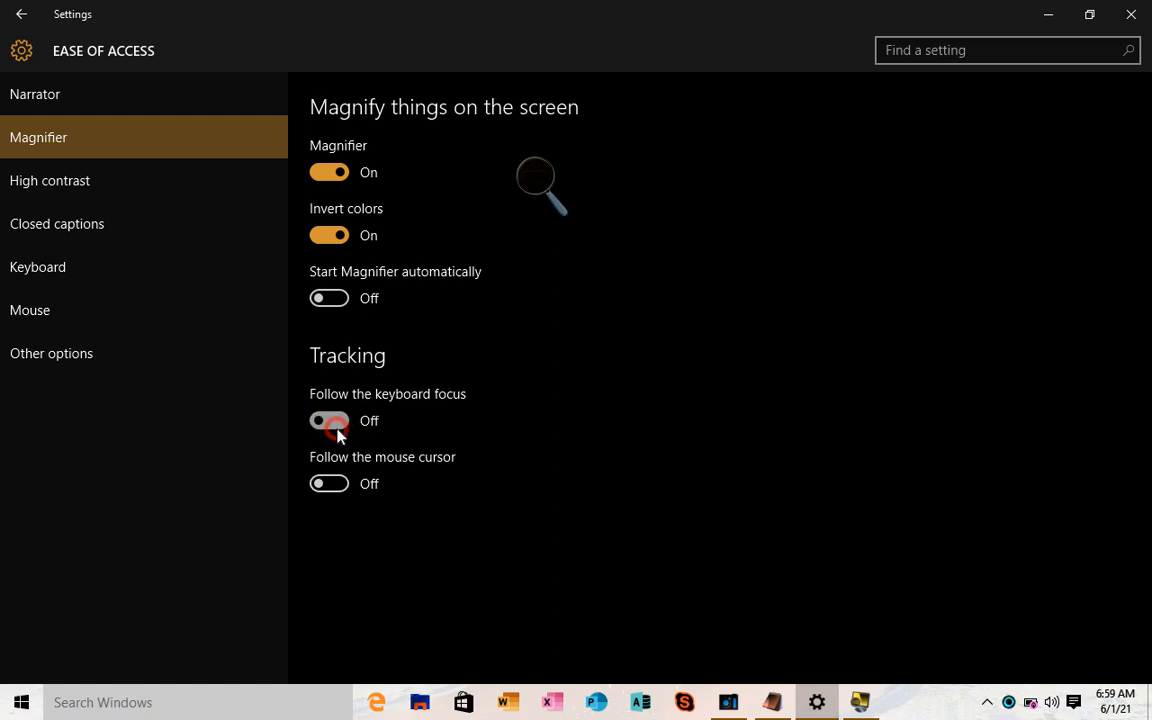
left_click(337, 488)
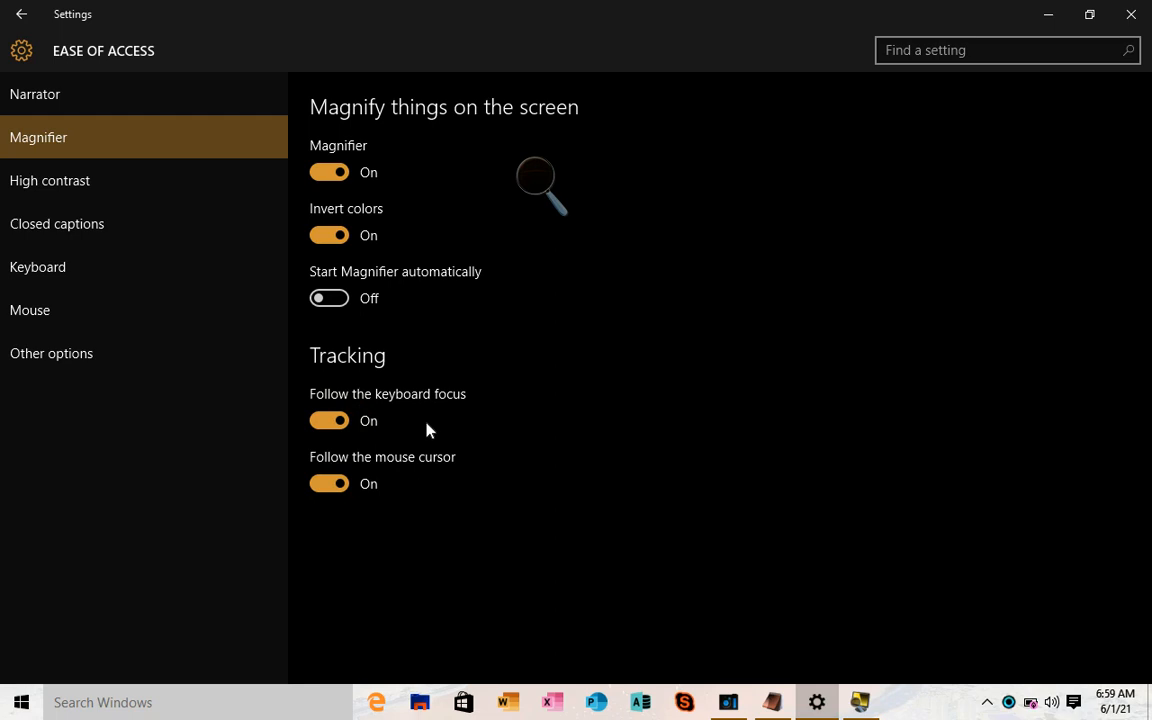
- Switch Magnifier off and restore normal, non-inverted colours
left_click(340, 175)
left_click(337, 234)
left_click(325, 239)
left_click(326, 238)
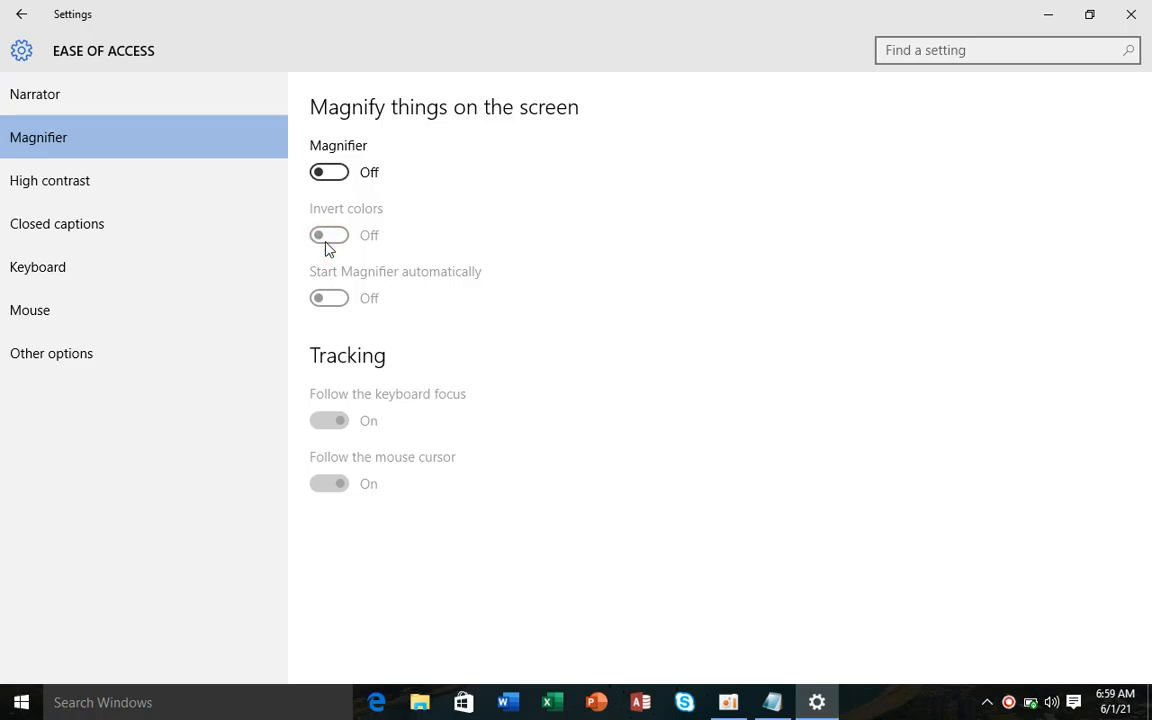
- In High contrast, preview the High Contrast #1 theme with orange disabled text
left_click(170, 180)
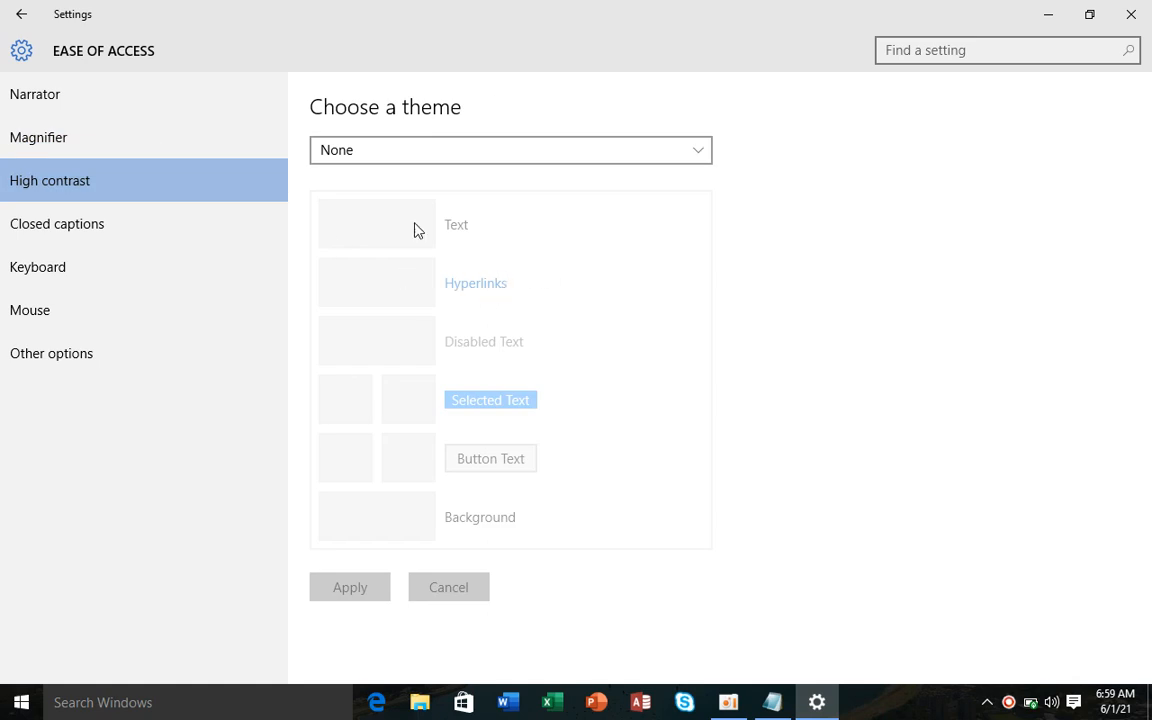
left_click(414, 158)
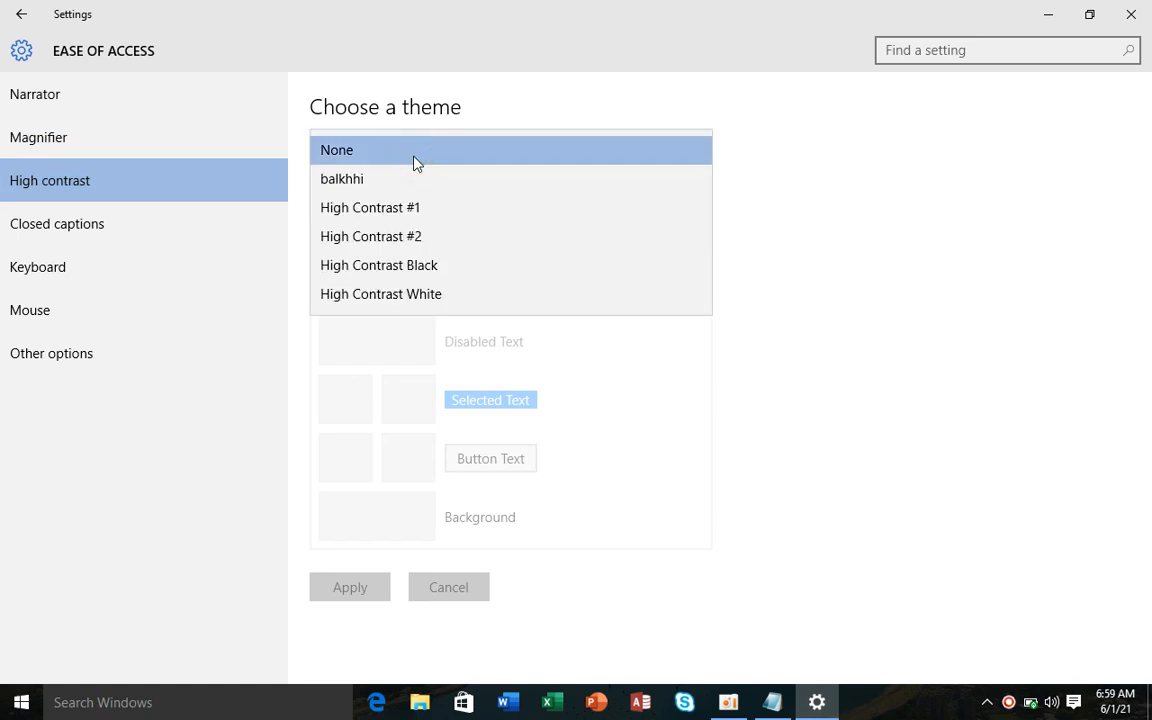
left_click(414, 207)
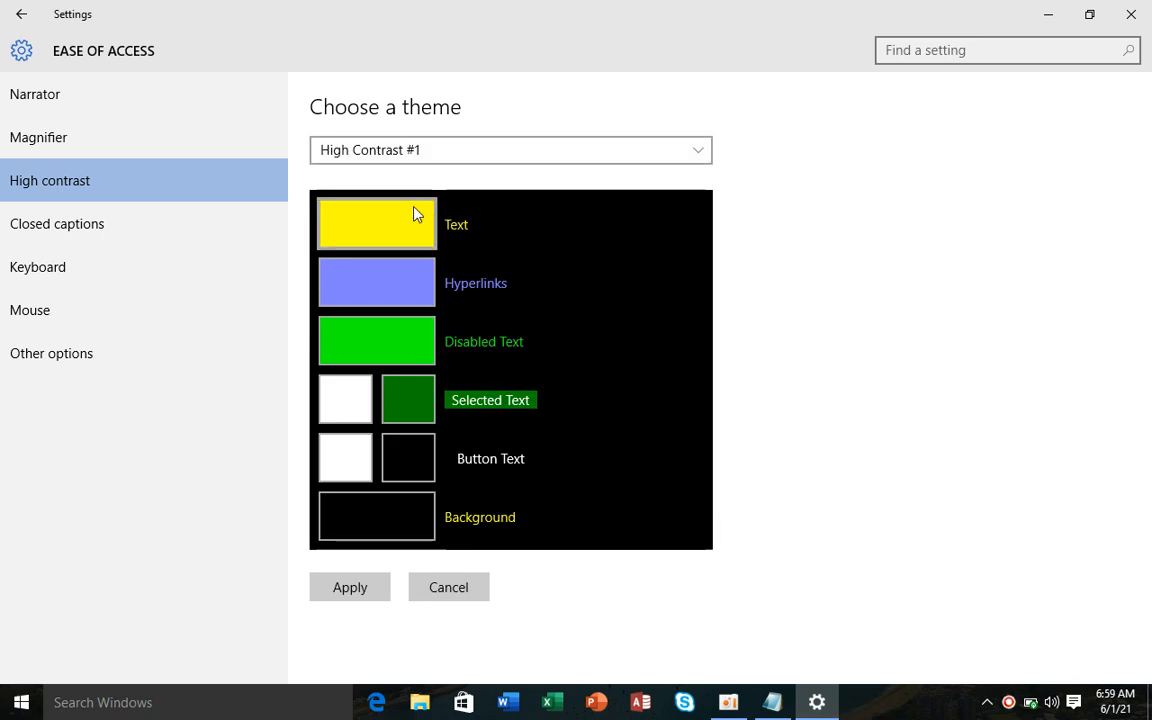
left_click(368, 332)
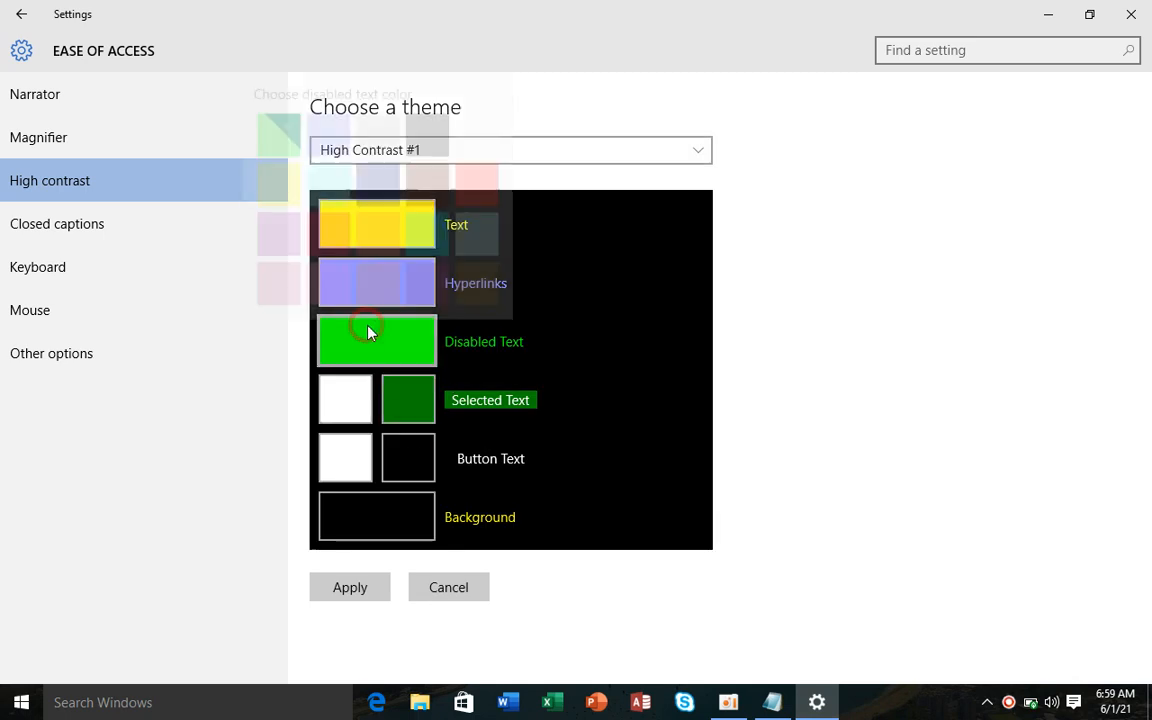
left_click(390, 267)
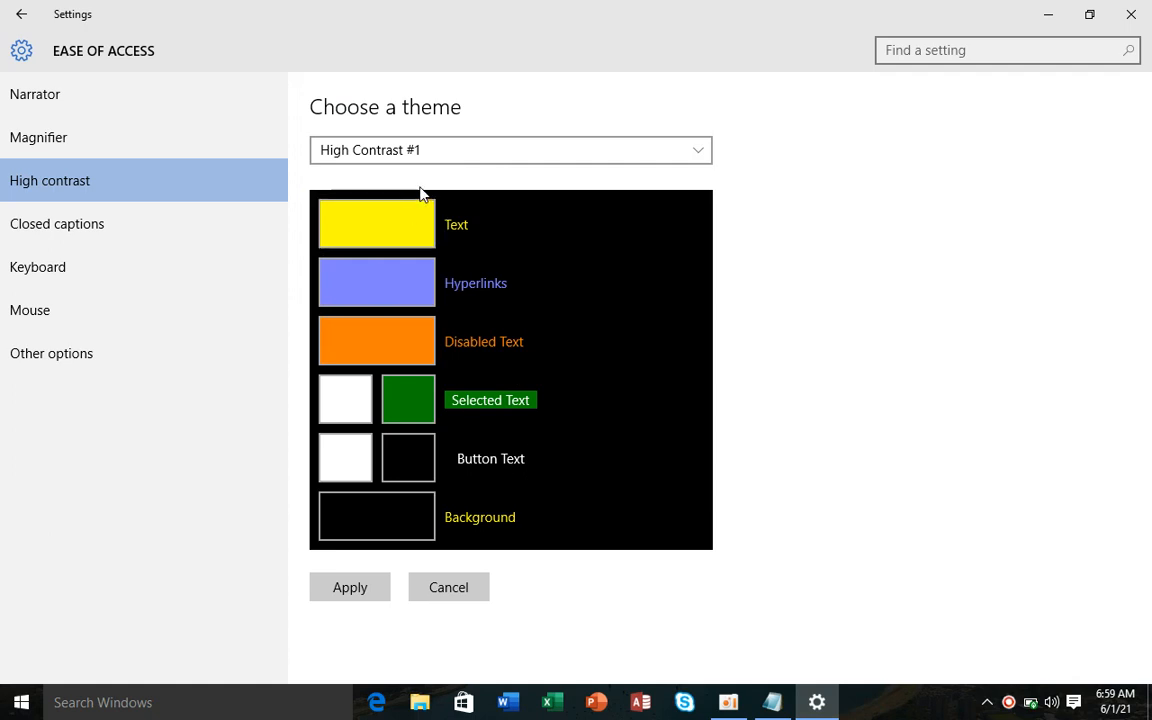
- Switch to the balkhhi theme, set its text colour to salmon, and start saving it
left_click(444, 153)
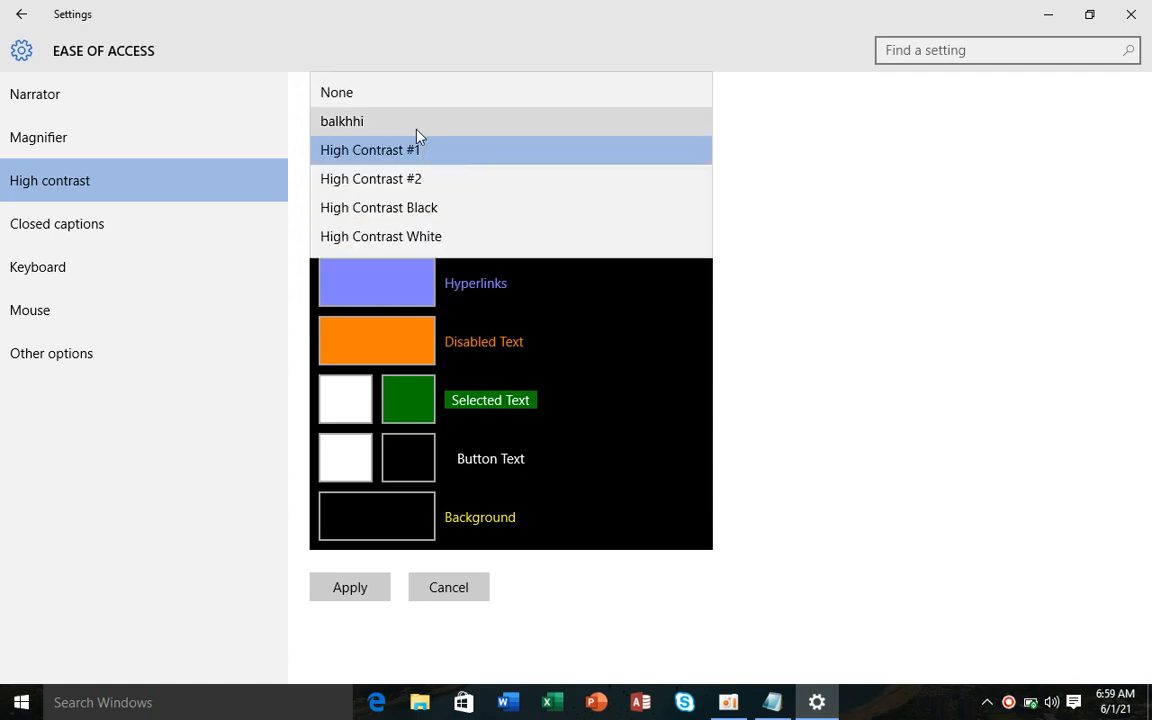
left_click(375, 120)
left_click(420, 230)
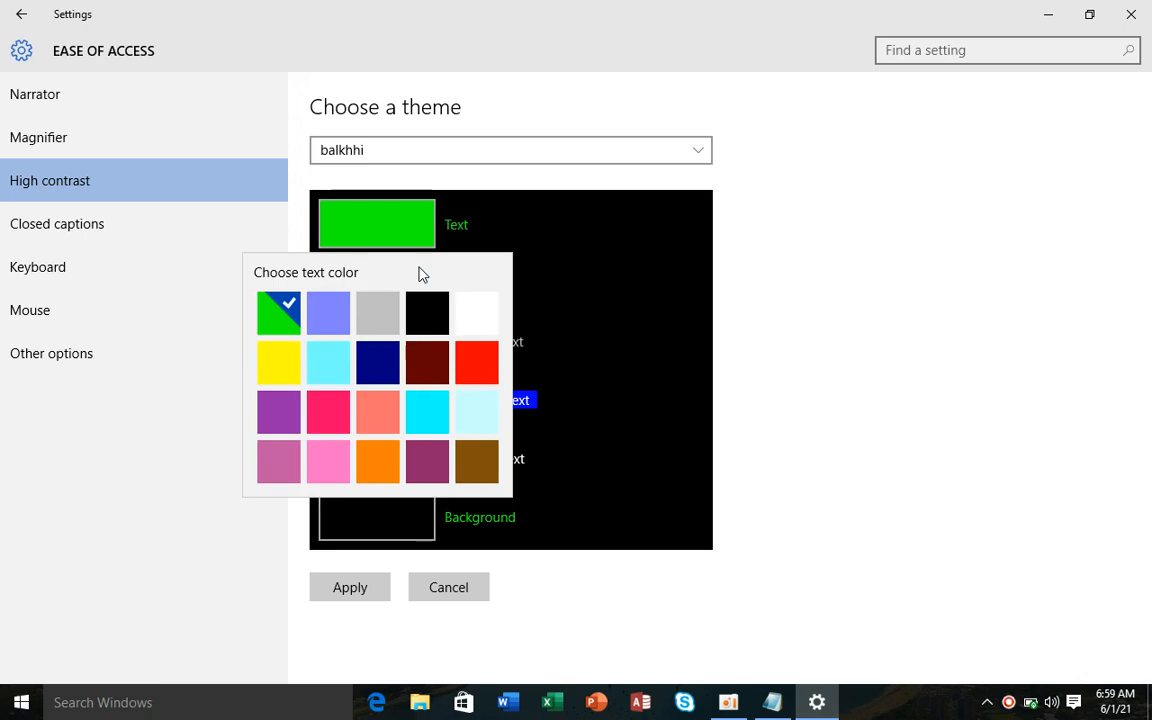
left_click(441, 402)
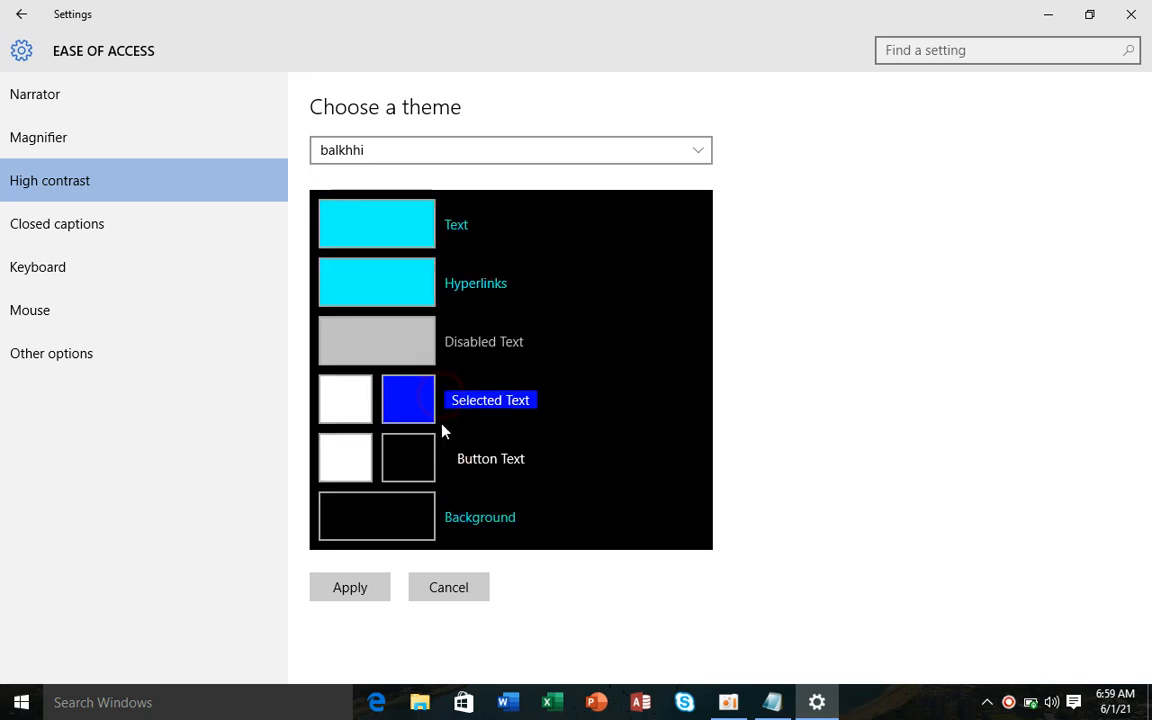
left_click(425, 236)
left_click(380, 423)
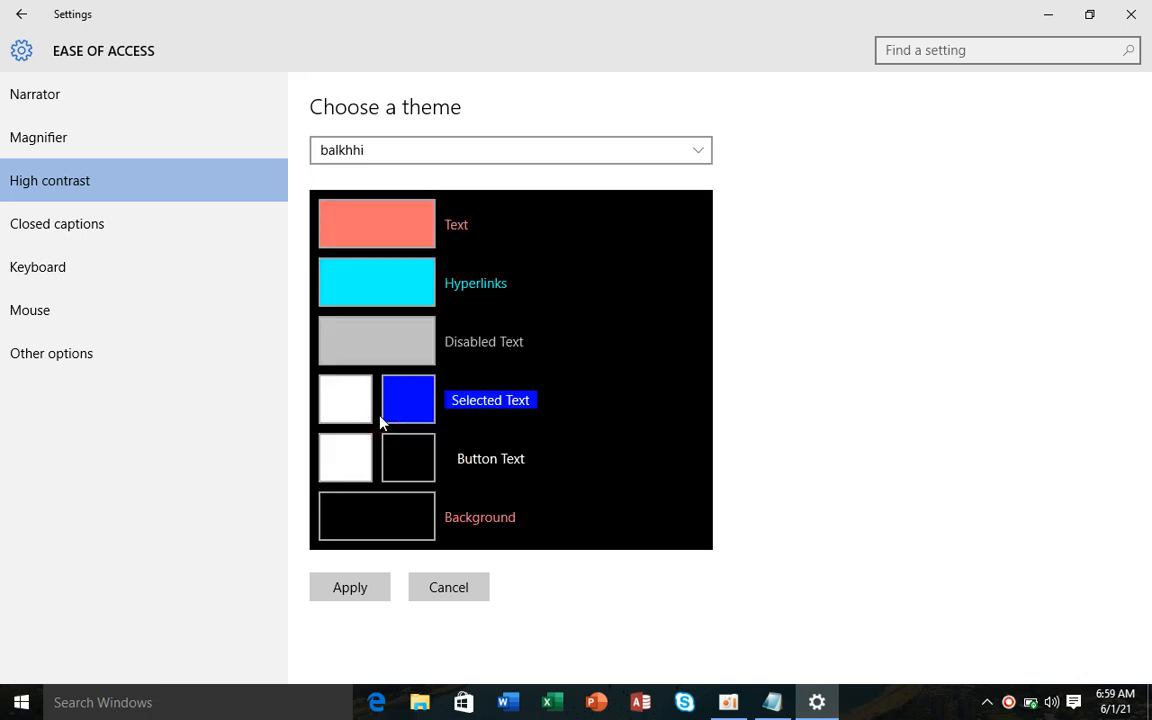
left_click(373, 590)
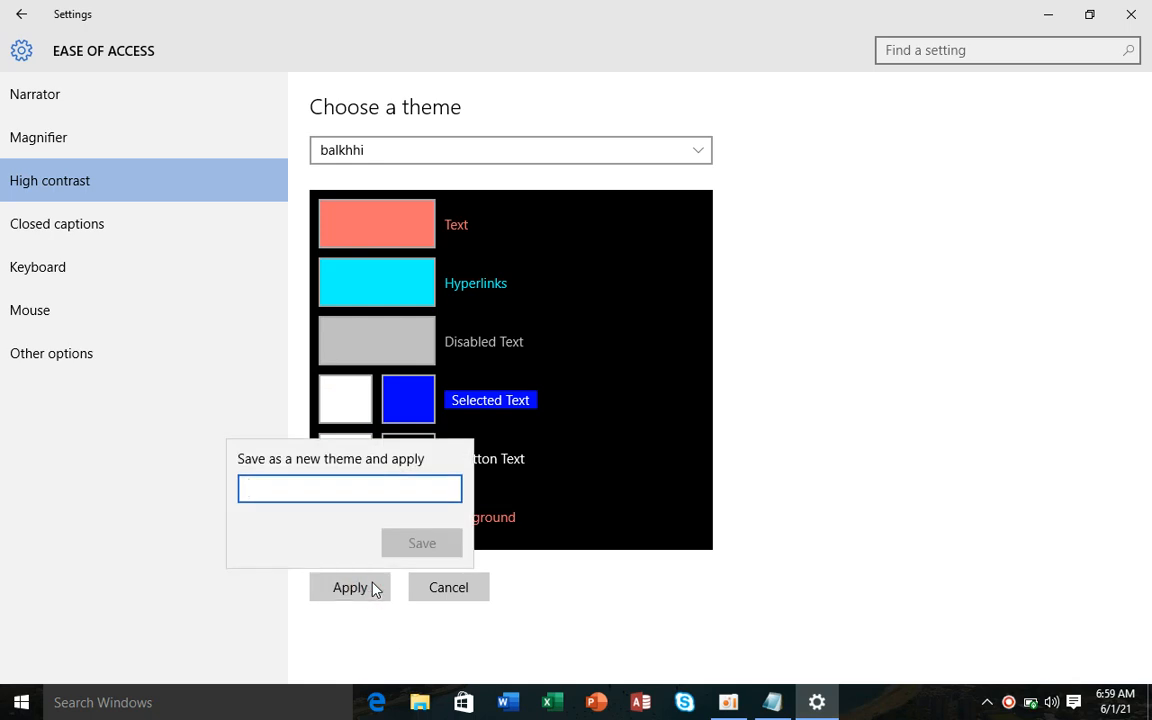
- Start entering a theme name, then dismiss and reopen the save-theme prompt
type("a")
key("BackSpace")
type("B")
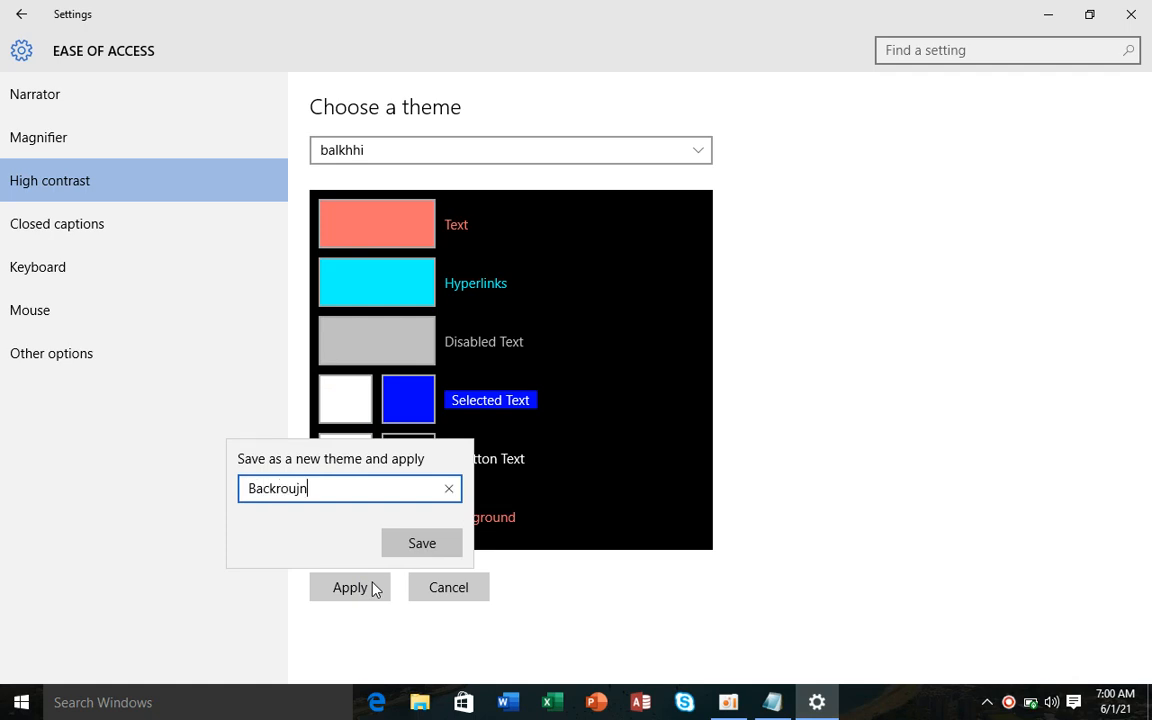
type("ackr")
key("BackSpace")
key("BackSpace")
key("BackSpace")
key("BackSpace")
key("BackSpace")
type("wal")
left_click(372, 588)
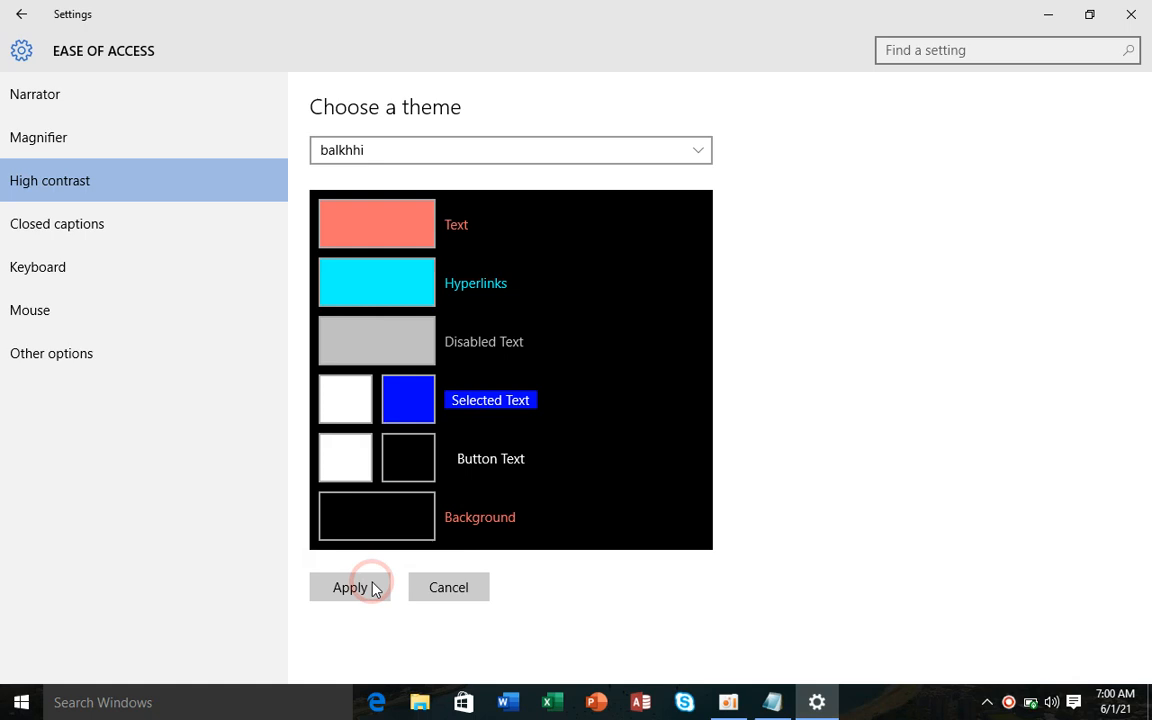
left_click(368, 589)
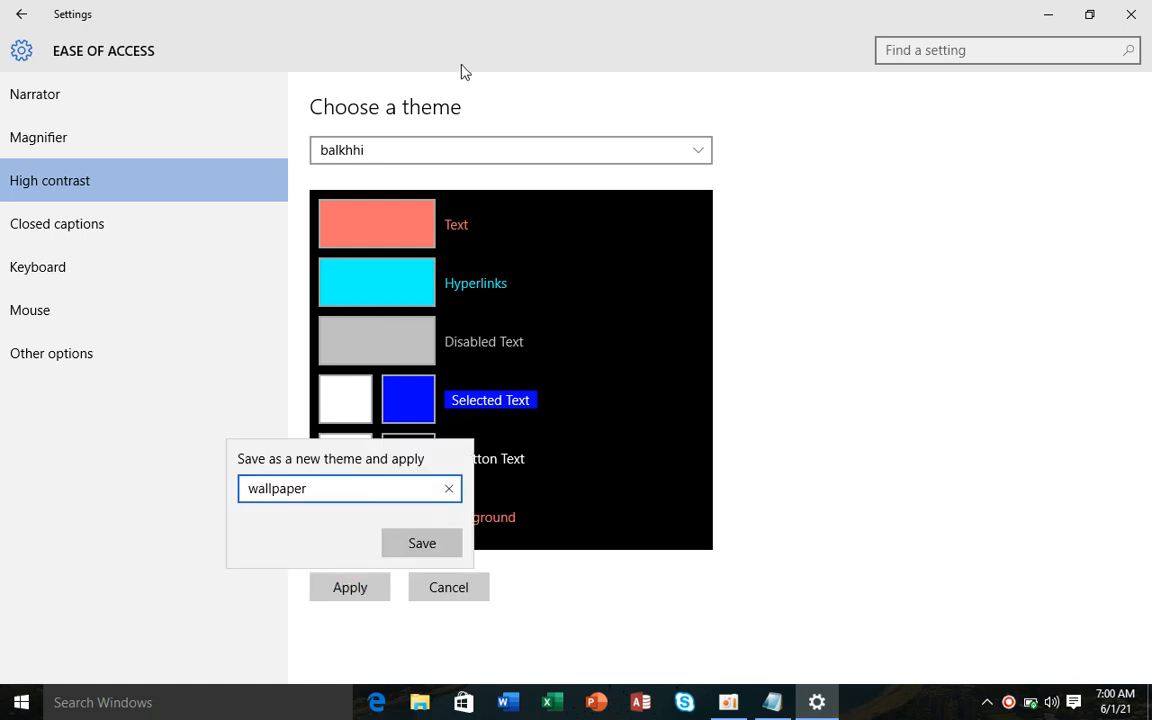
- Keep balkhhi selected, review its text colour, and cancel a trial name in the save prompt
left_click(450, 147)
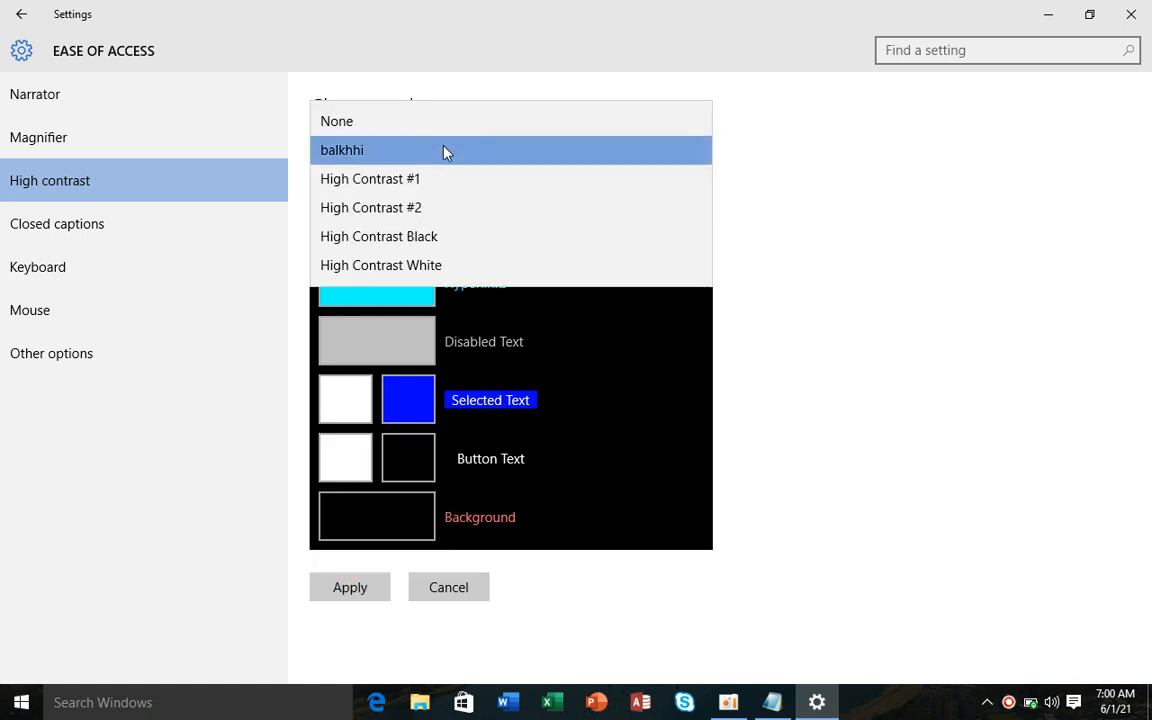
left_click(443, 152)
left_click(380, 229)
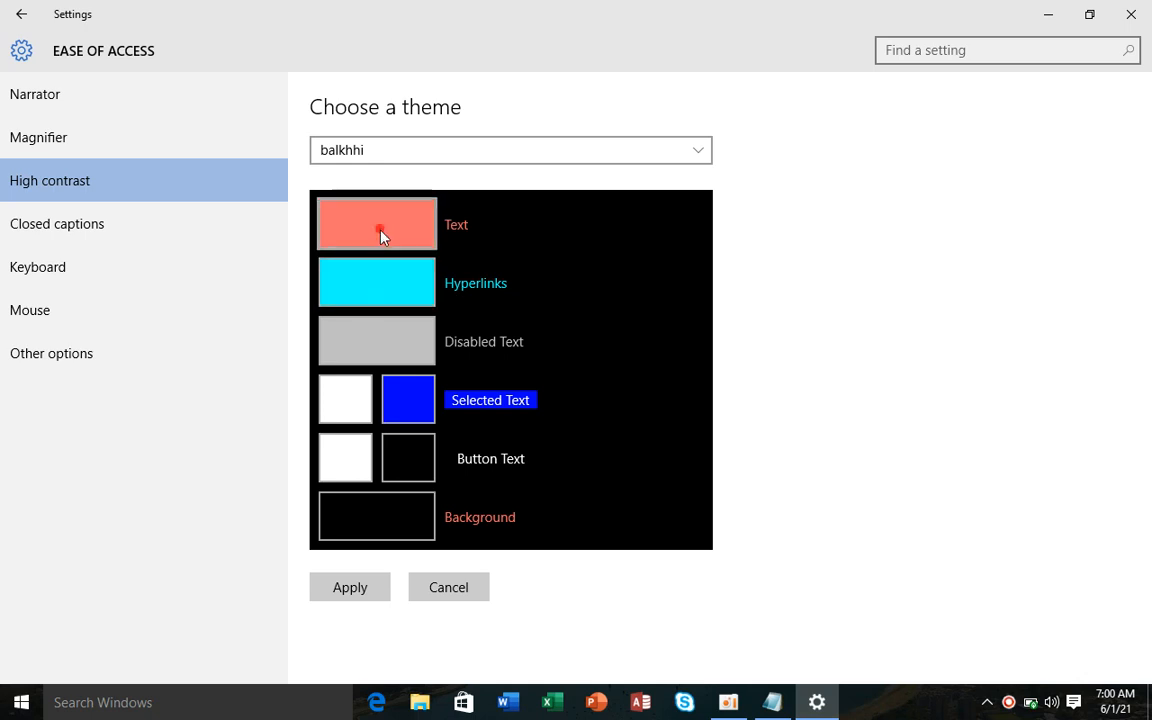
left_click(377, 585)
left_click(378, 586)
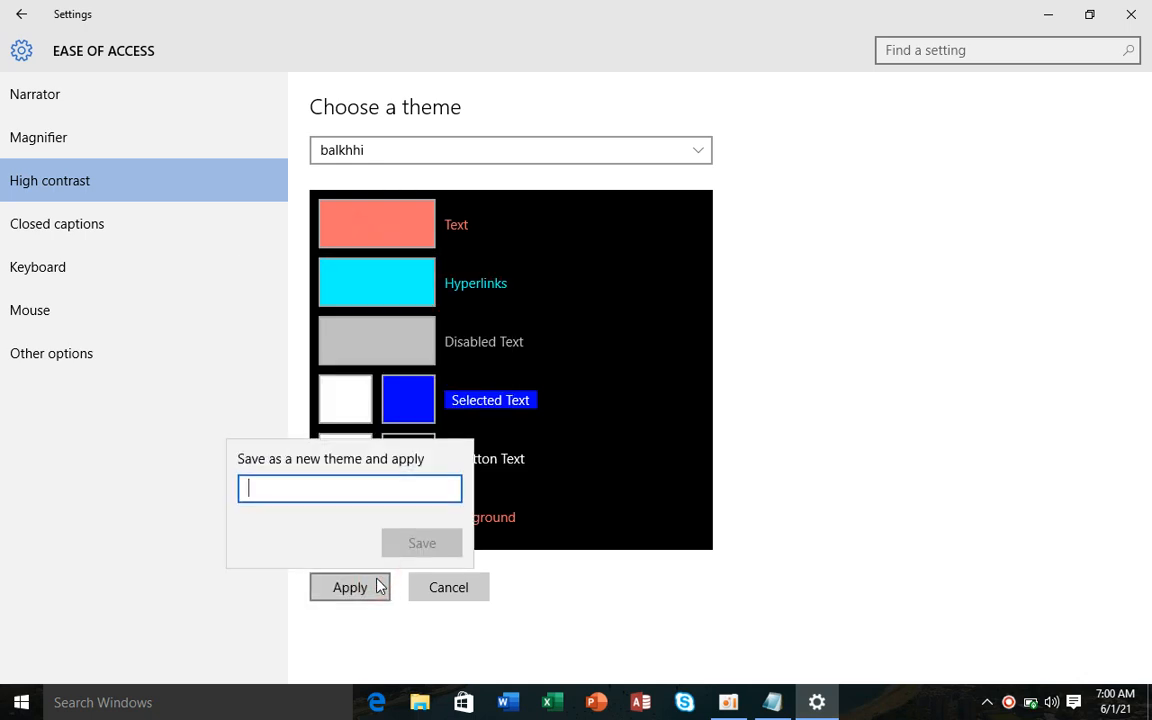
left_click(375, 483)
type("ddd")
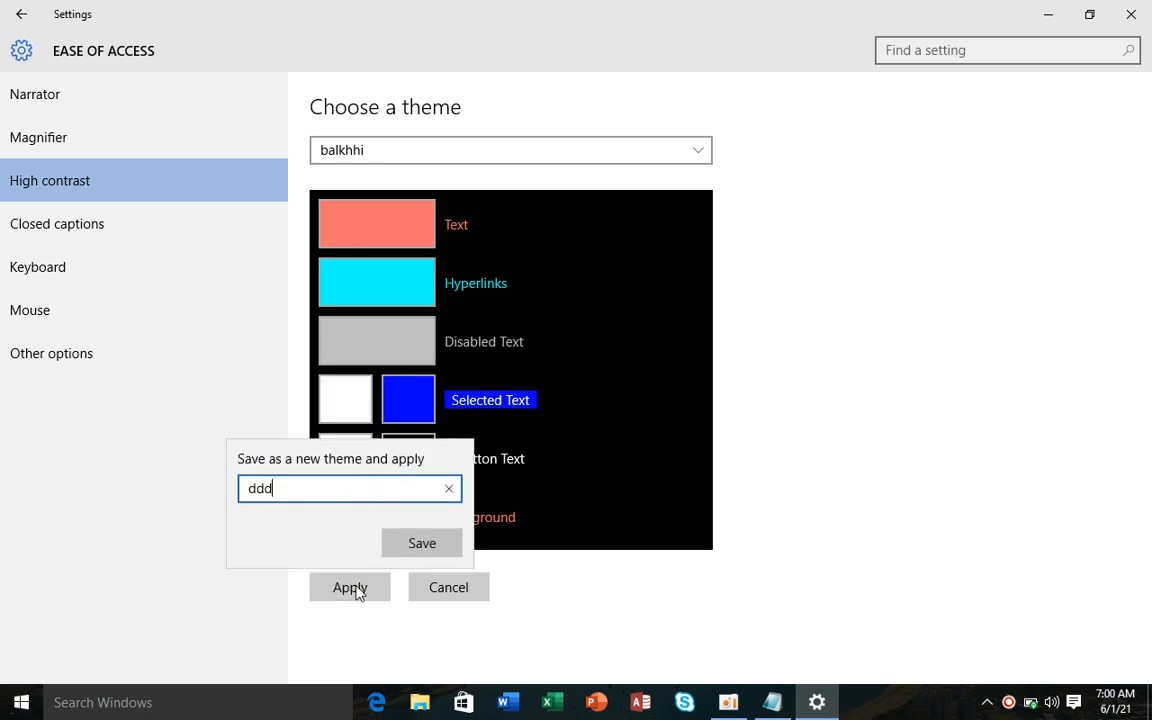
left_click(355, 590)
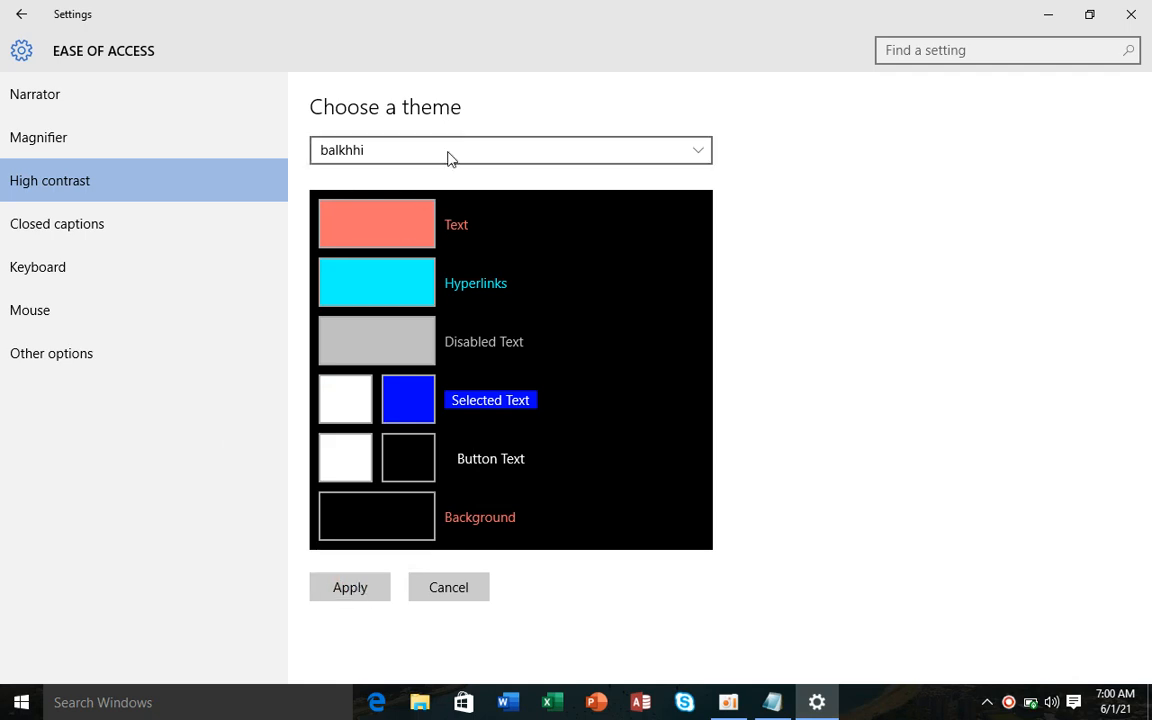
- Name the new high-contrast theme 'wallpaper' and save and apply it
left_click(368, 589)
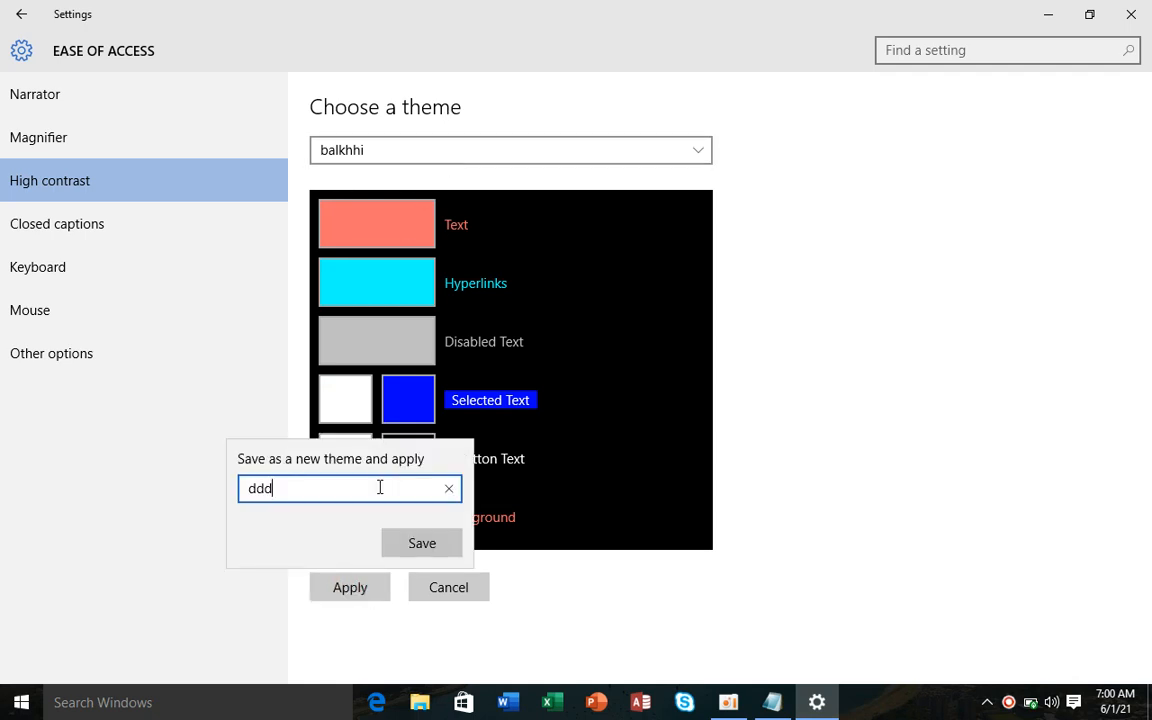
key("BackSpace")
type("wallpapeer")
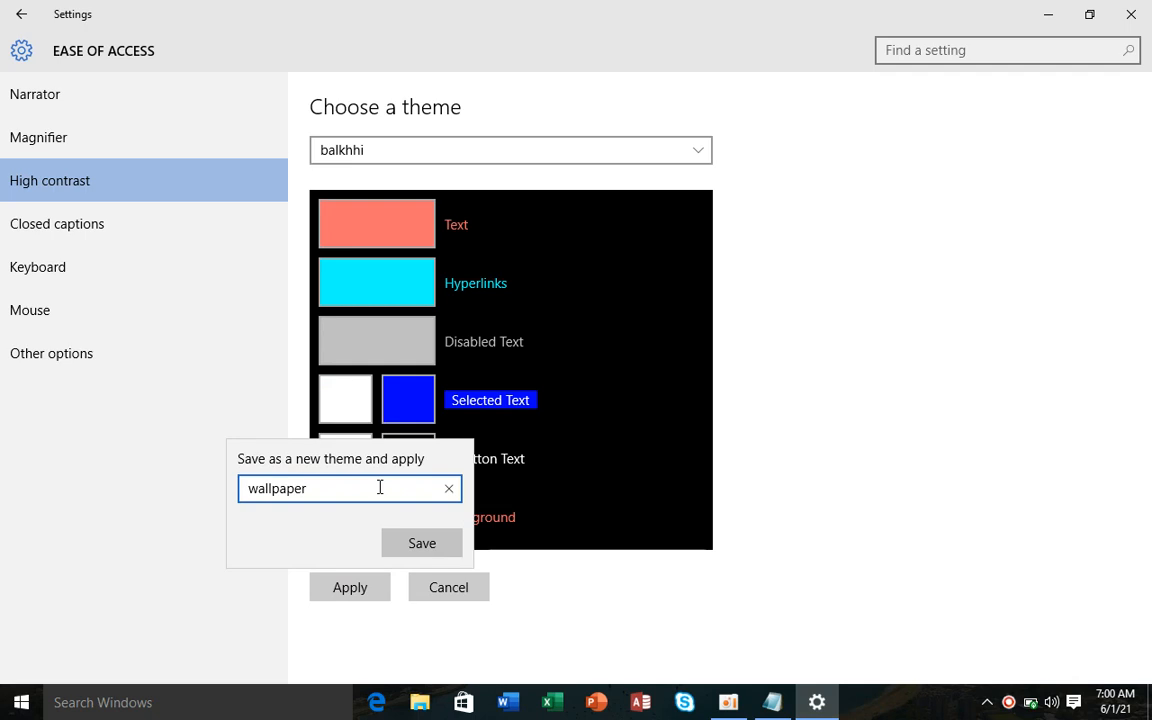
left_click(411, 543)
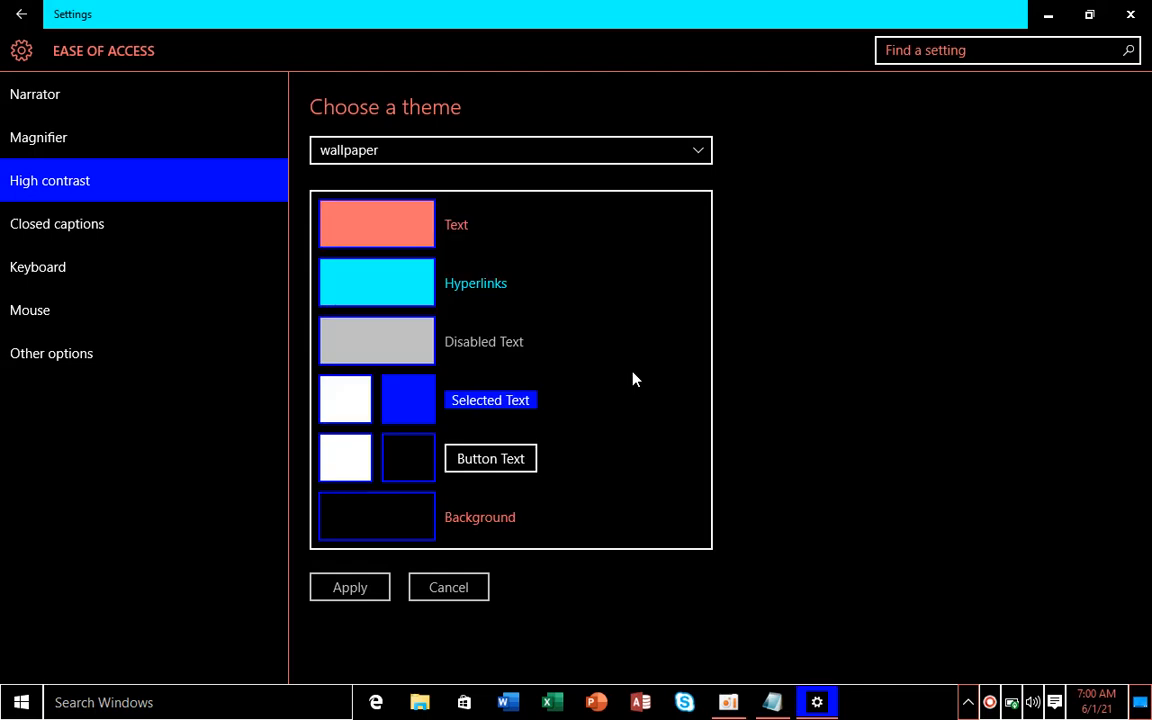
- Show the desktop, refresh it, and return to the Settings window
key("super+d")
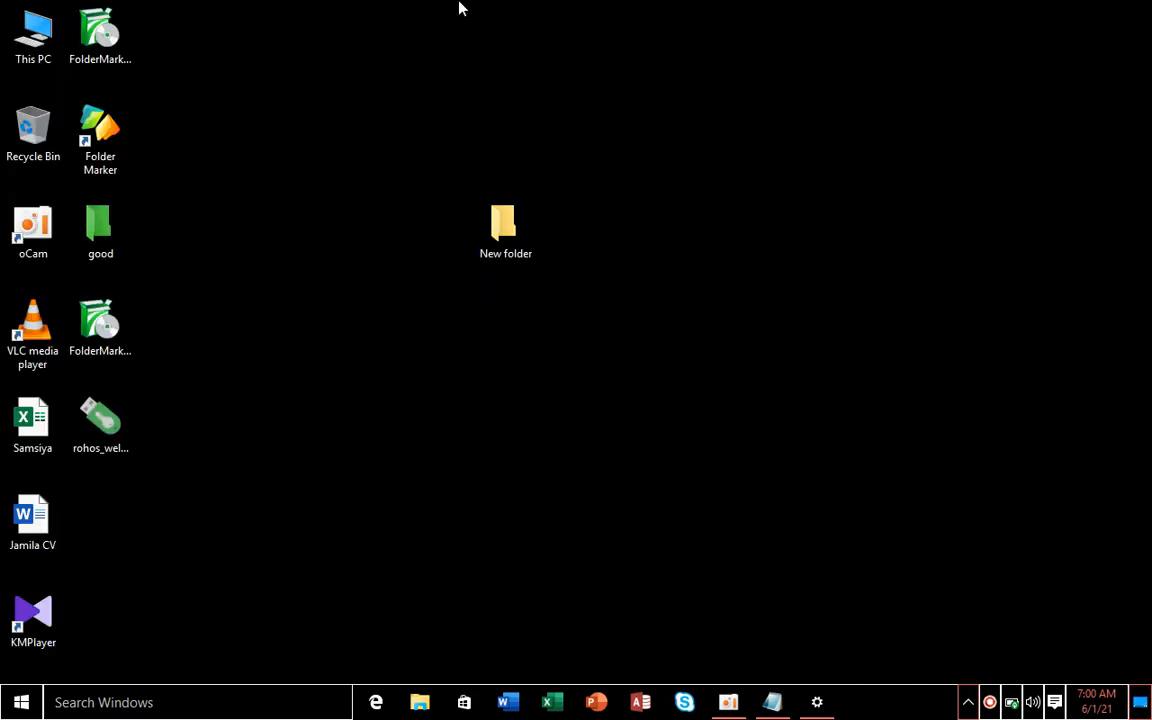
right_click(460, 9)
left_click(518, 52)
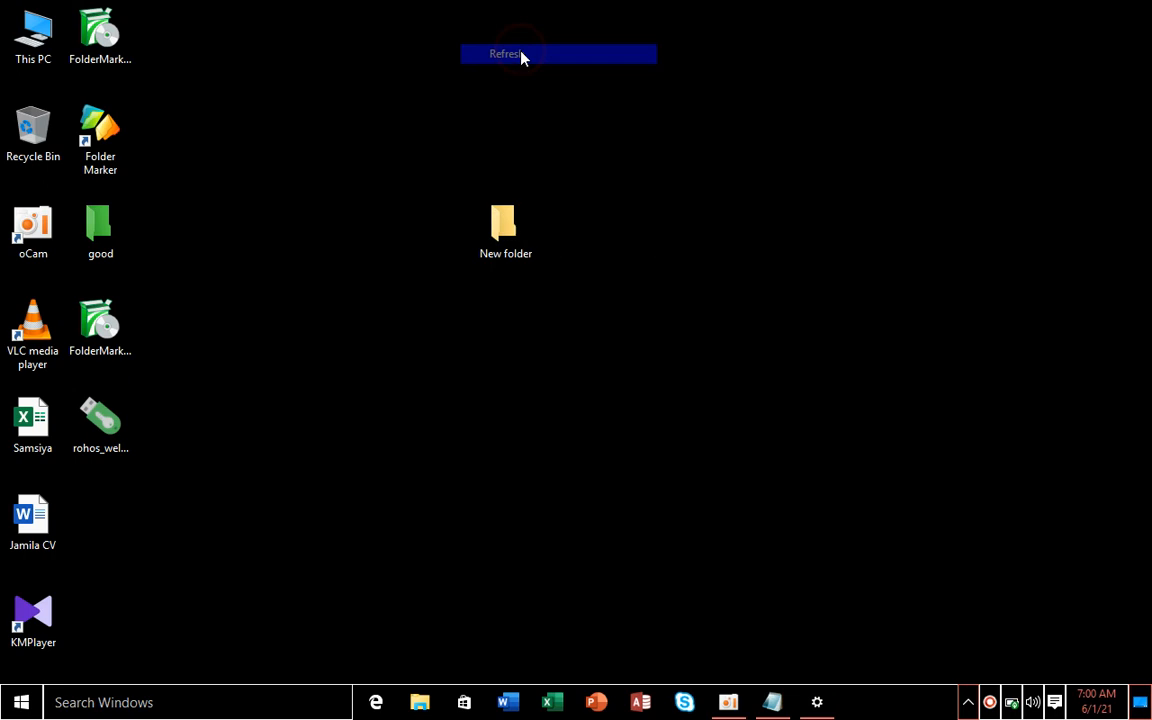
key("super+d")
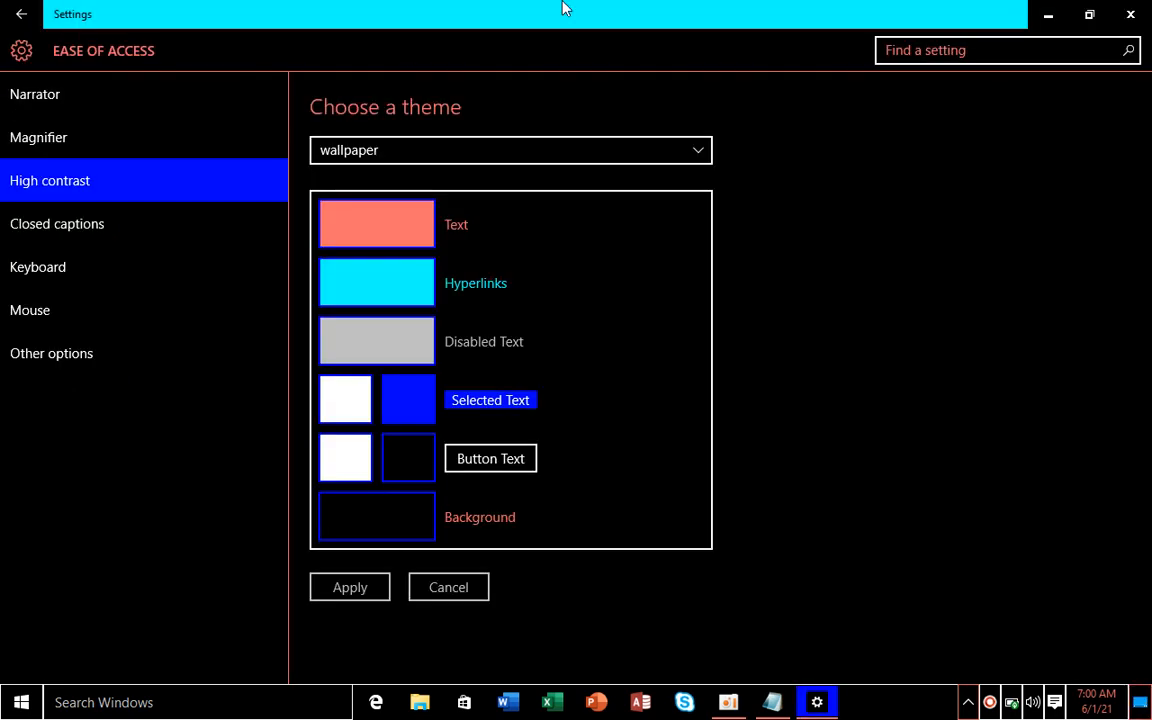
- Set the high-contrast theme to None and apply it, then go to Closed captions
left_click(396, 228)
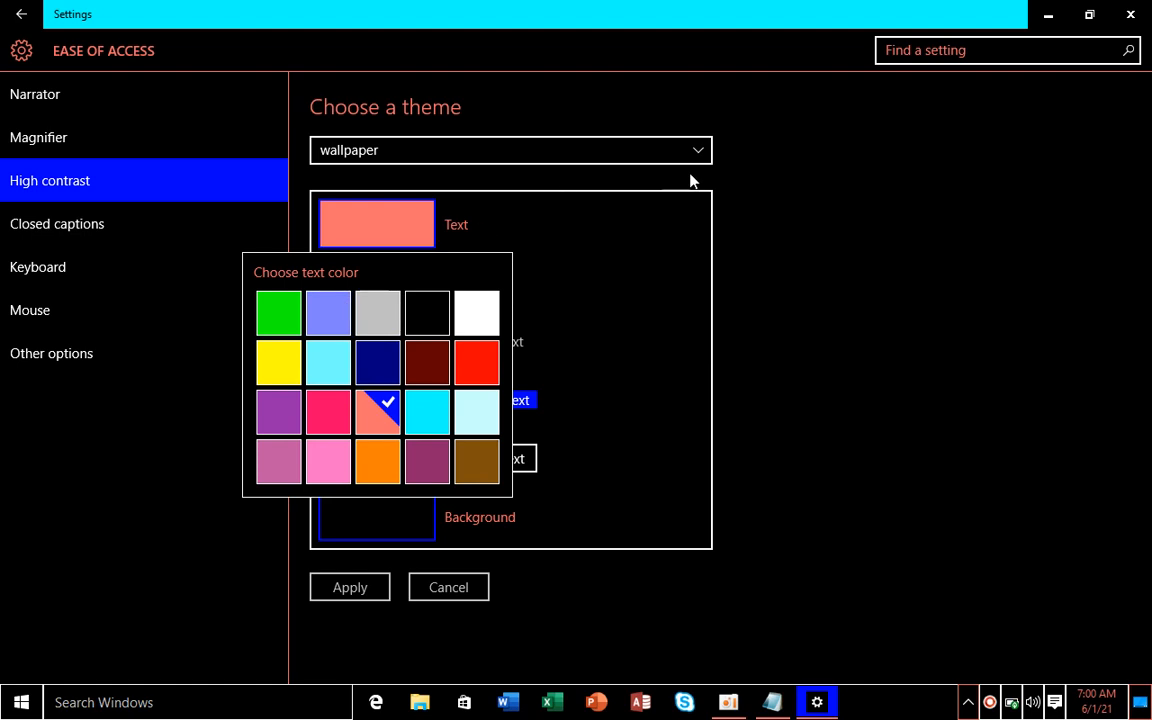
left_click(405, 193)
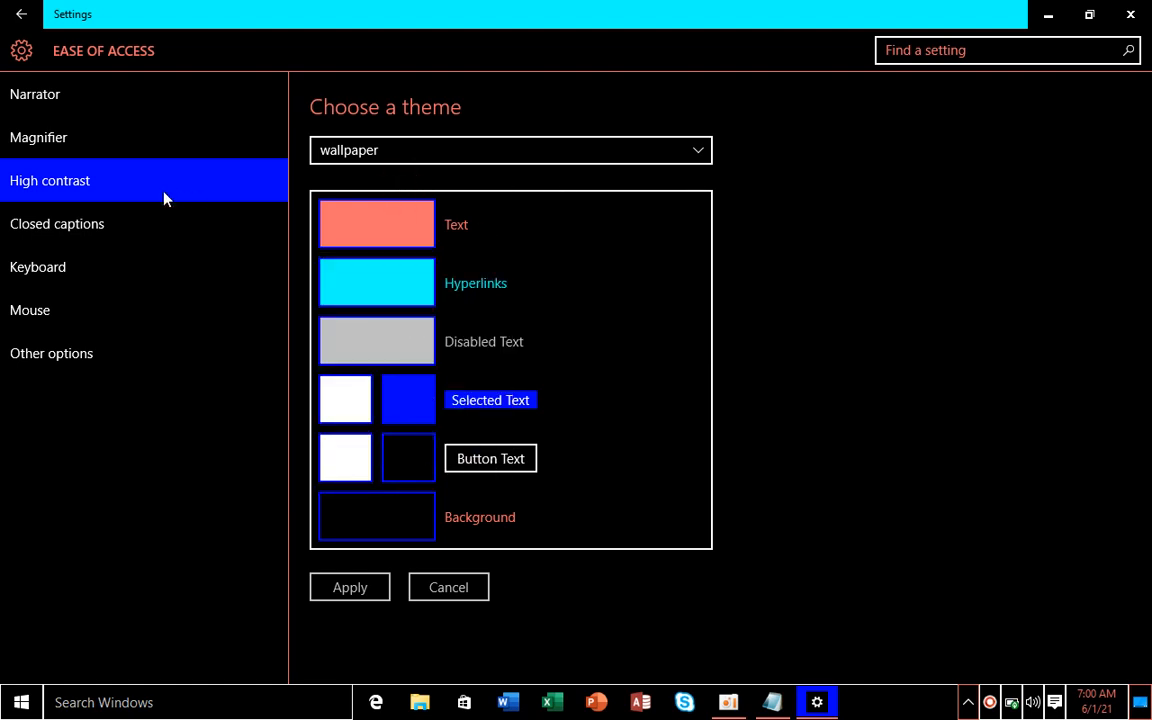
left_click(116, 181)
left_click(340, 152)
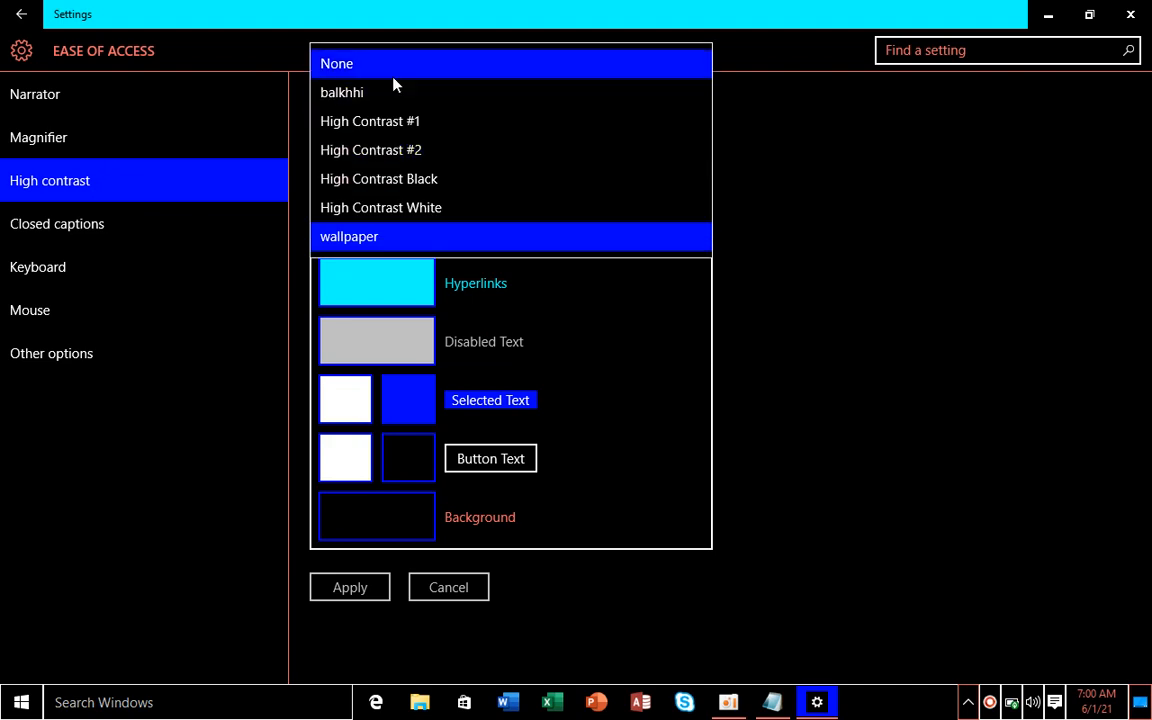
left_click(393, 78)
left_click(378, 590)
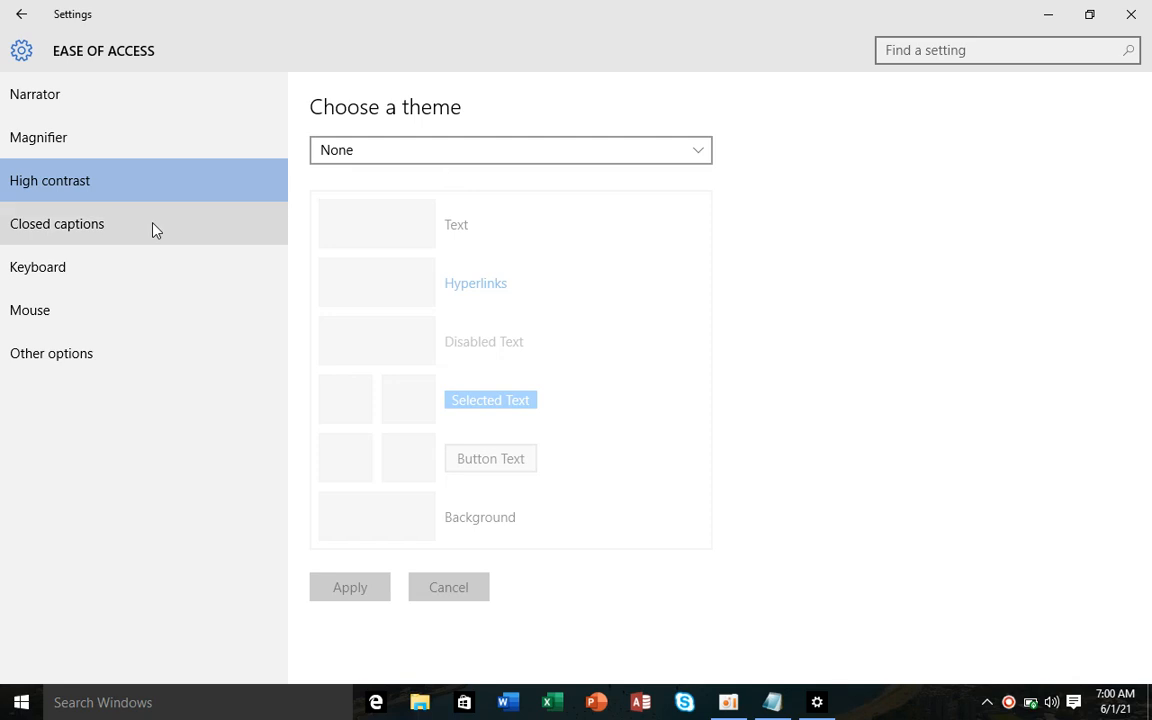
left_click(144, 231)
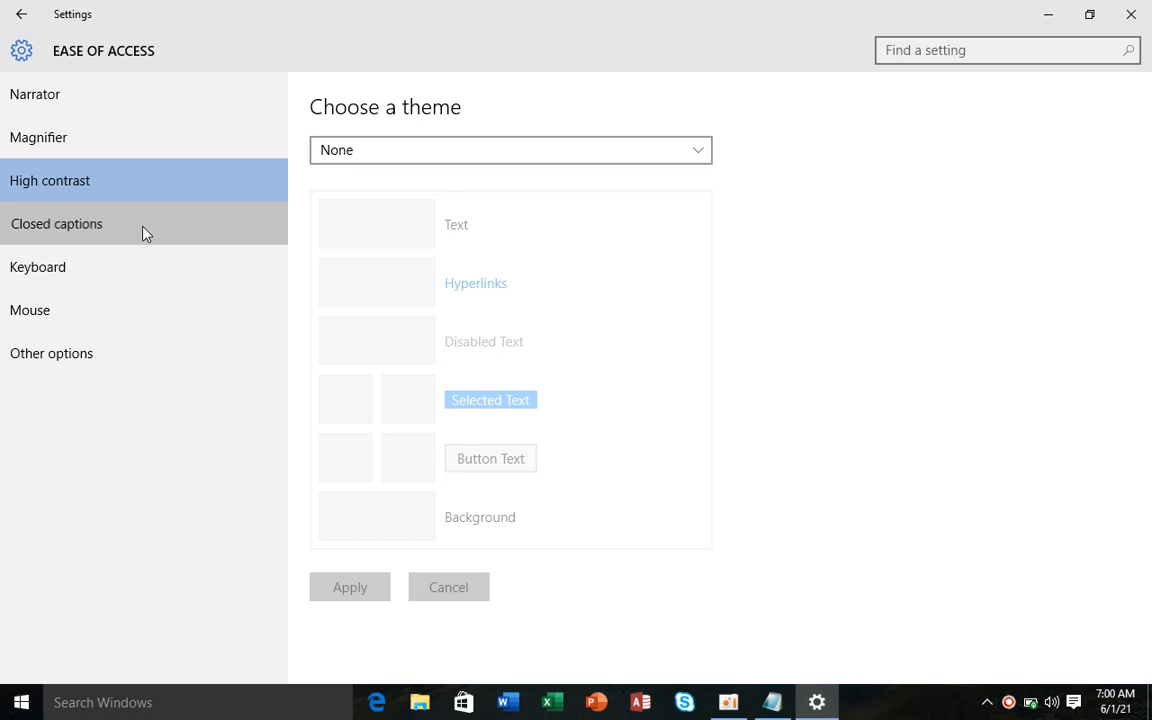
- On the Keyboard page, launch the On-Screen Keyboard with 'osk' from Run
left_click(126, 279)
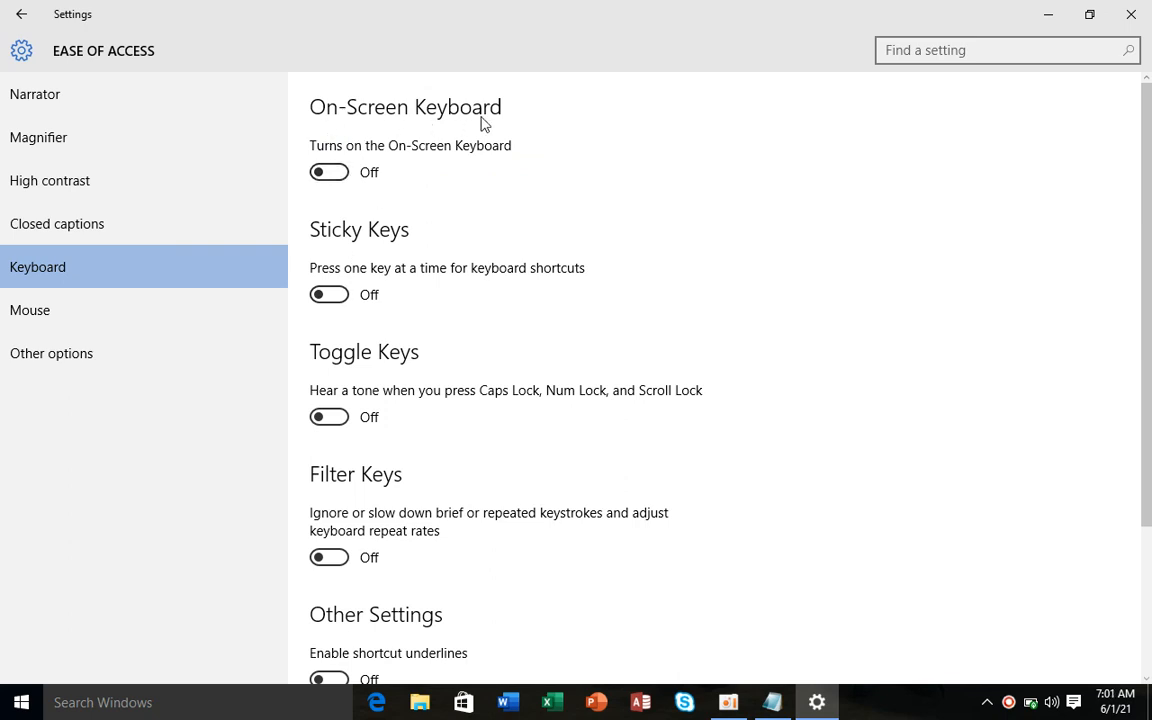
key("super+r")
type("osk")
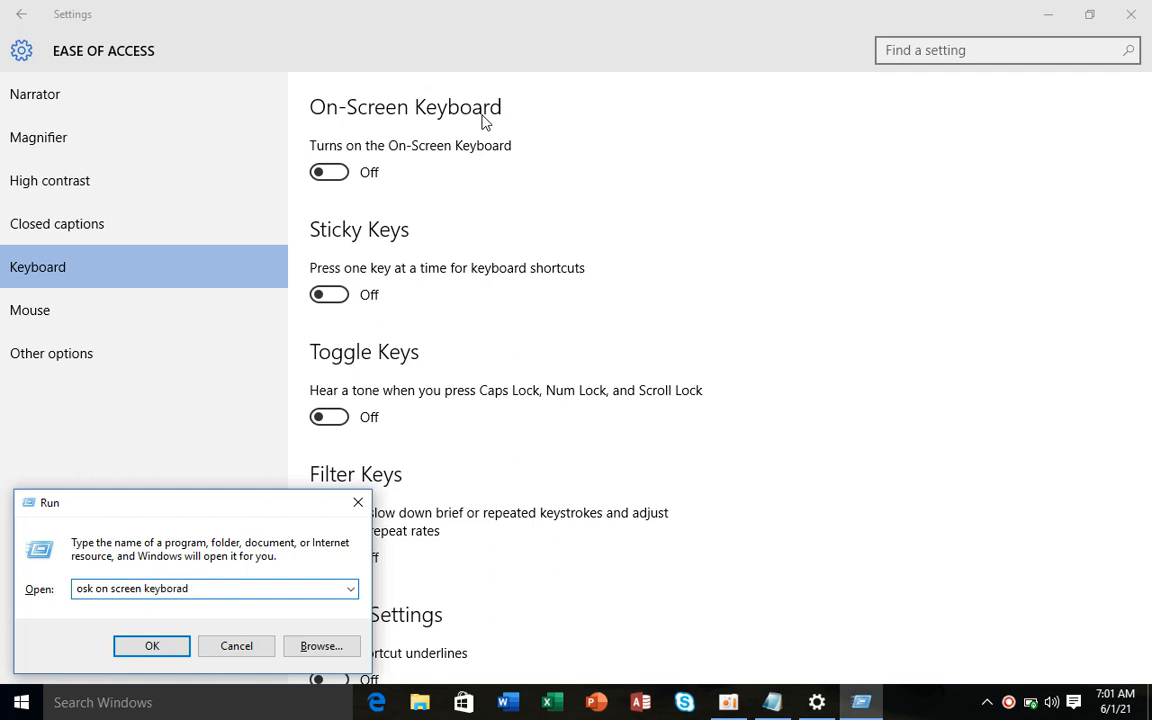
key("BackSpace")
key("BackSpace")
key("BackSpace")
key("BackSpace")
key("BackSpace")
key("BackSpace")
key("BackSpace")
key("BackSpace")
key("BackSpace")
key("BackSpace")
key("BackSpace")
key("BackSpace")
key("BackSpace")
key("BackSpace")
key("BackSpace")
key("BackSpace")
key("BackSpace")
key("BackSpace")
key("BackSpace")
key("BackSpace")
type("osk")
key("Return")
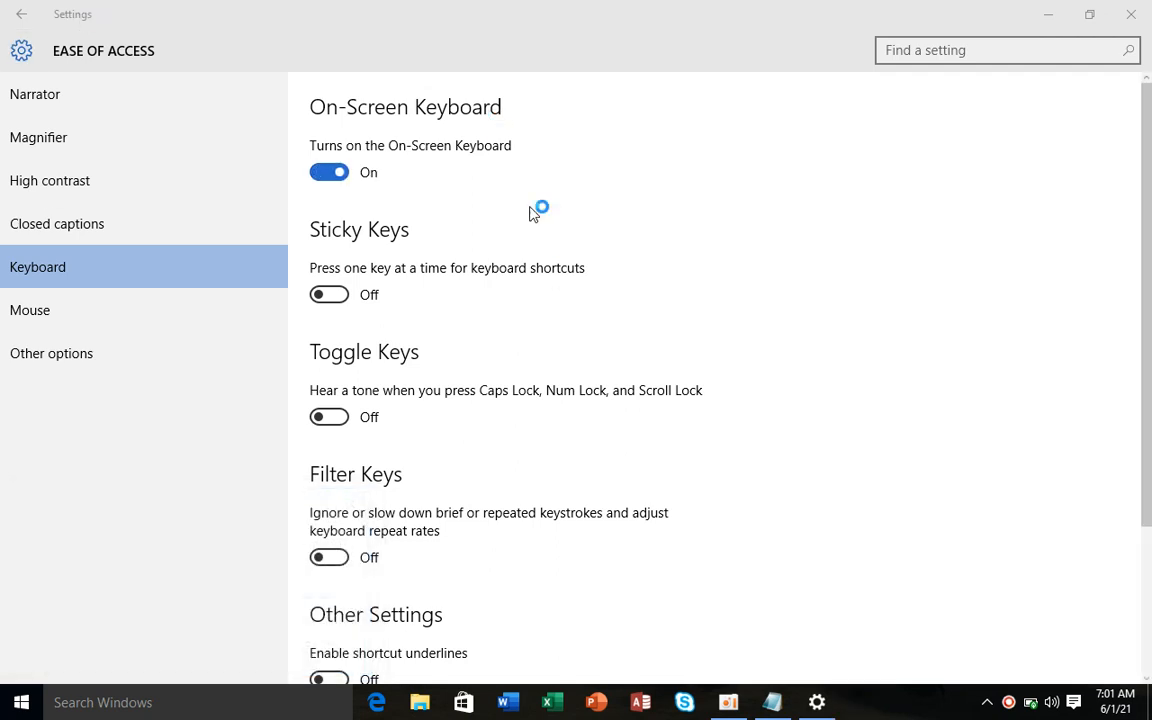
- Close the on-screen keyboard, toggle it on from Settings, then close it again
left_click_drag(593, 73, 533, 175)
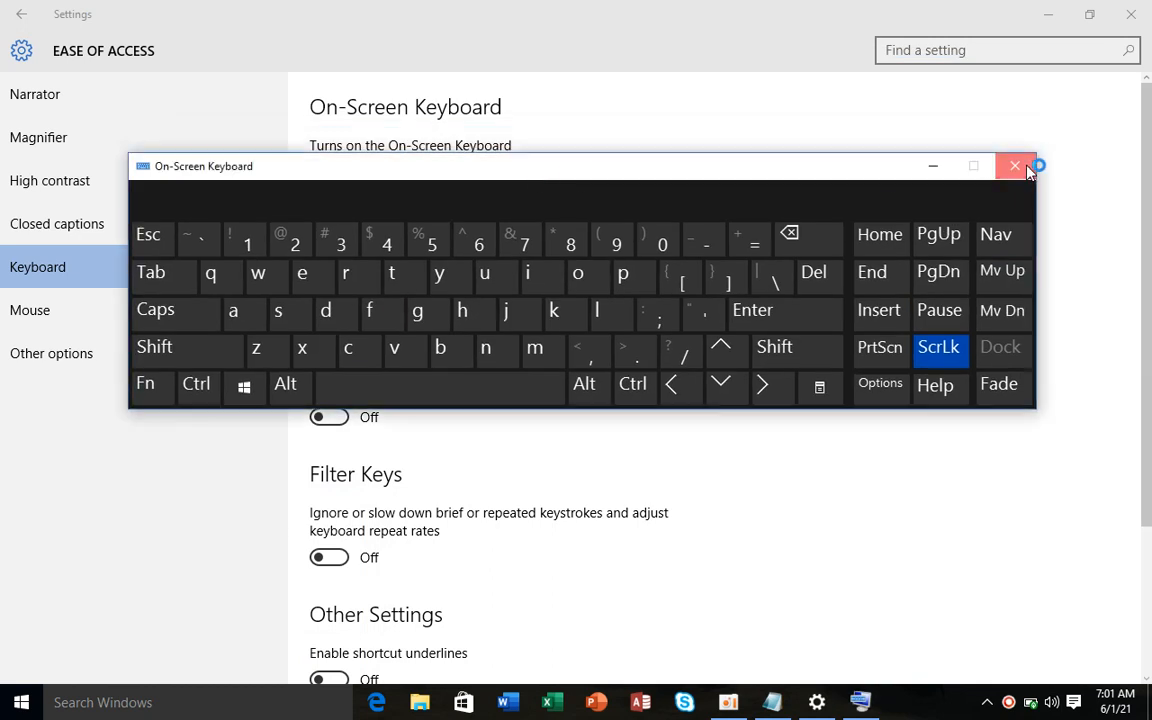
left_click(1028, 170)
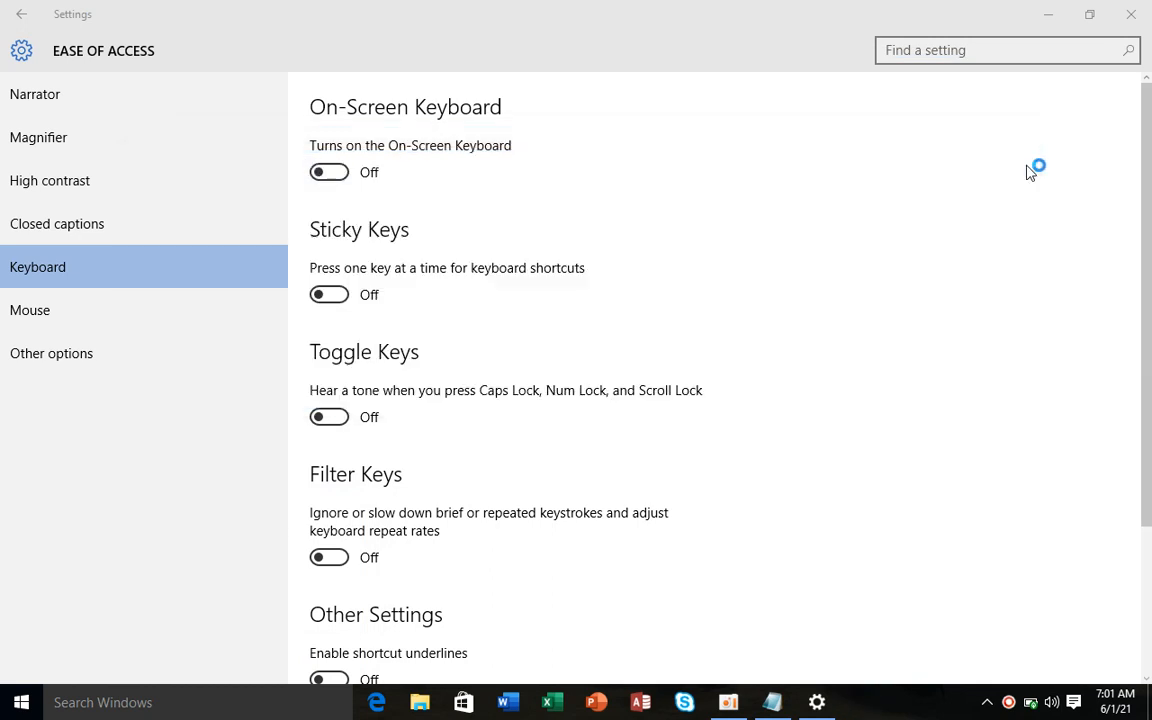
left_click(346, 178)
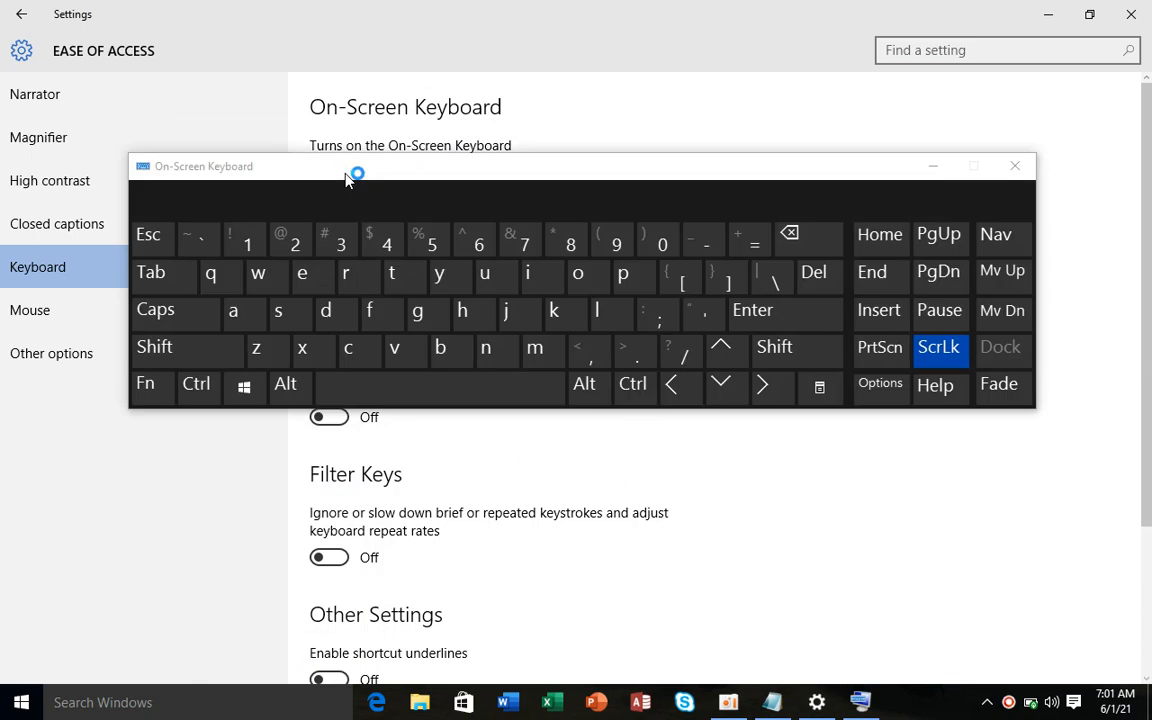
left_click(1010, 168)
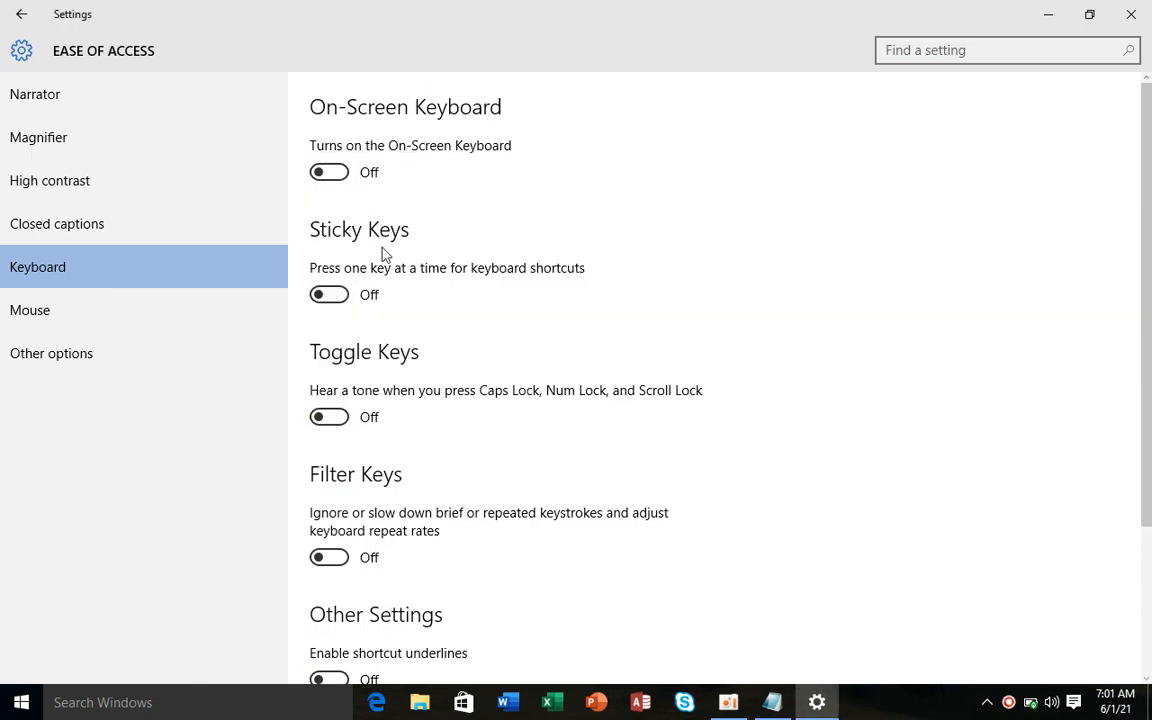
- Turn Sticky Keys on, clear the stray search entry, and go to Mouse settings
left_click(350, 302)
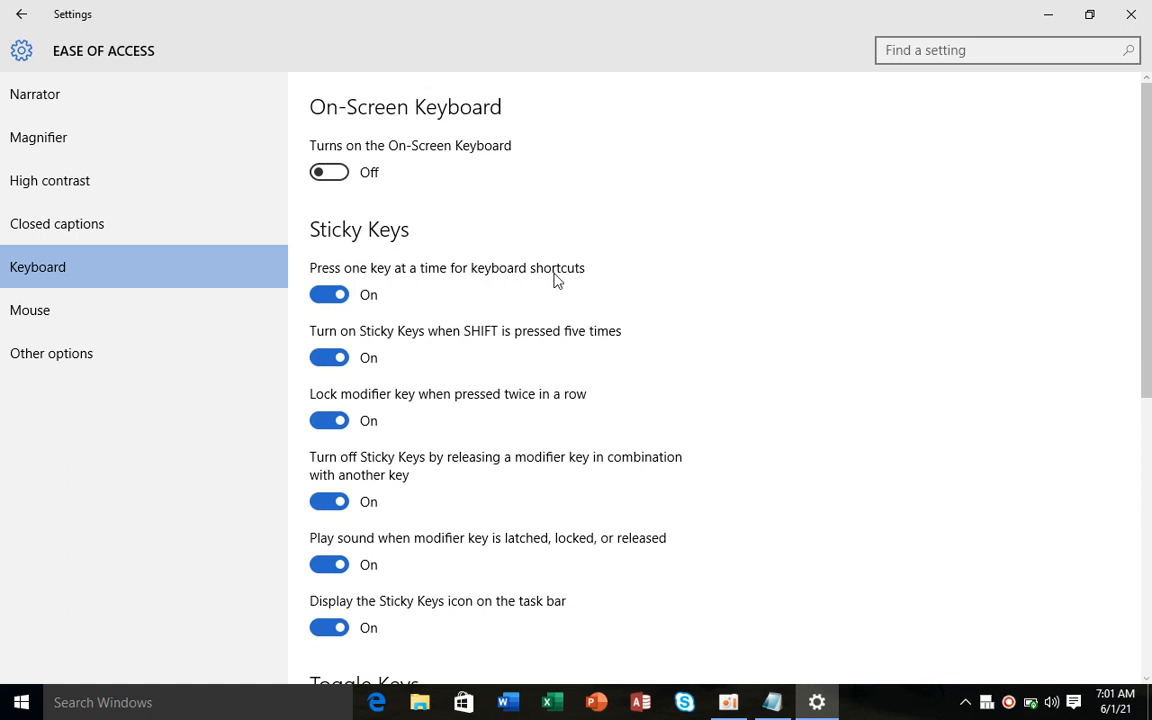
type("a")
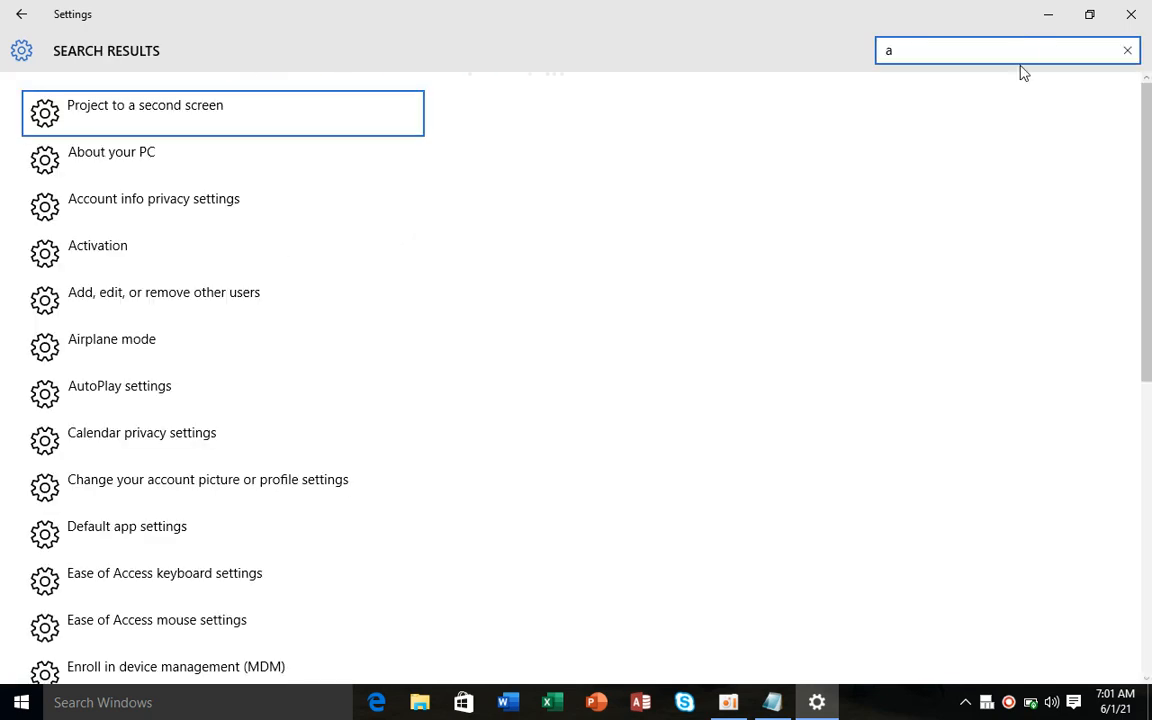
key("BackSpace")
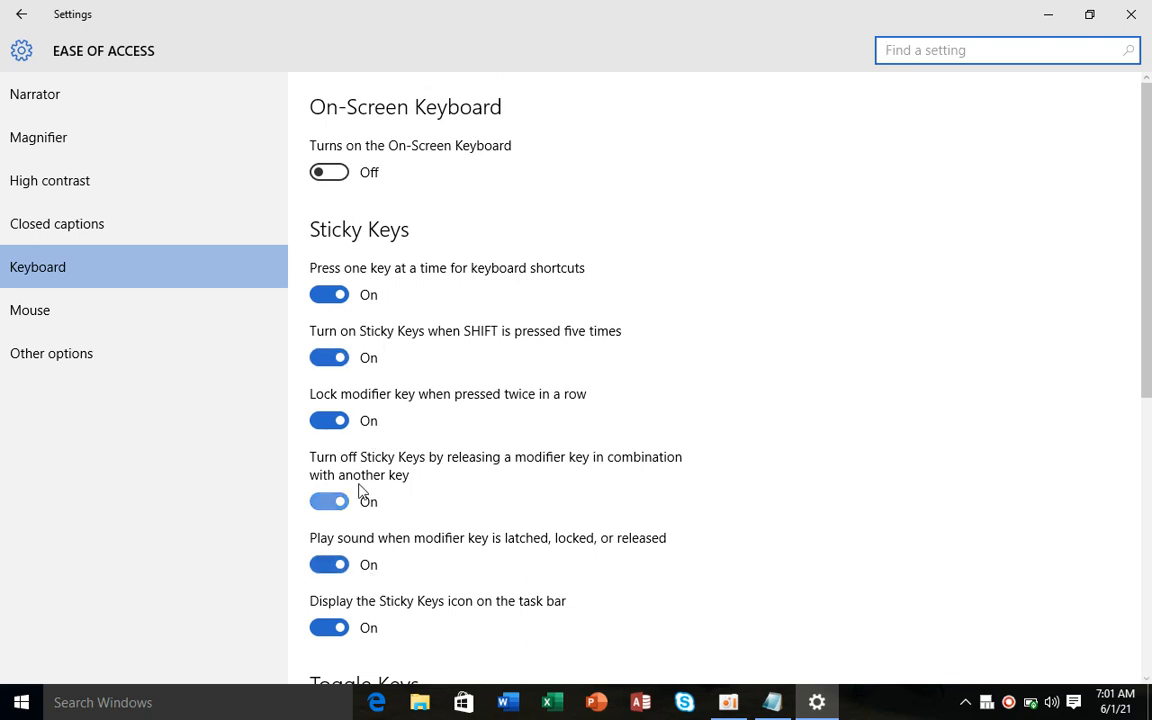
left_click(98, 323)
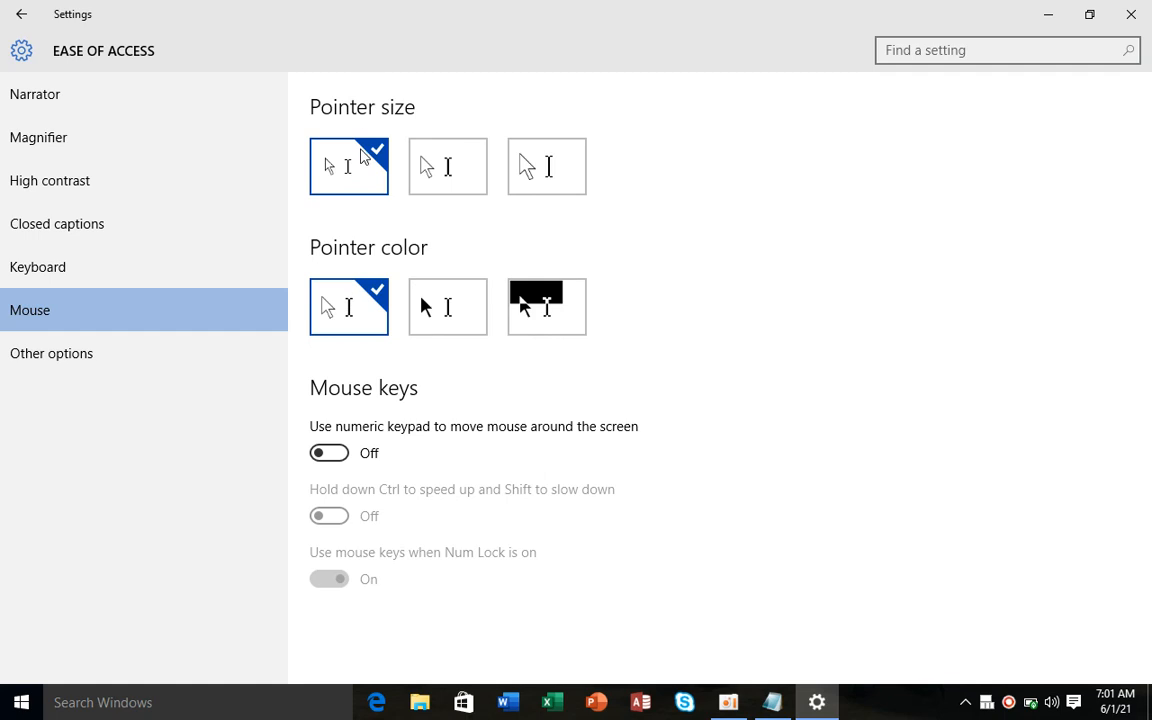
- Try pointer sizes and colours, revert to smallest white, and turn Mouse keys on
left_click(443, 185)
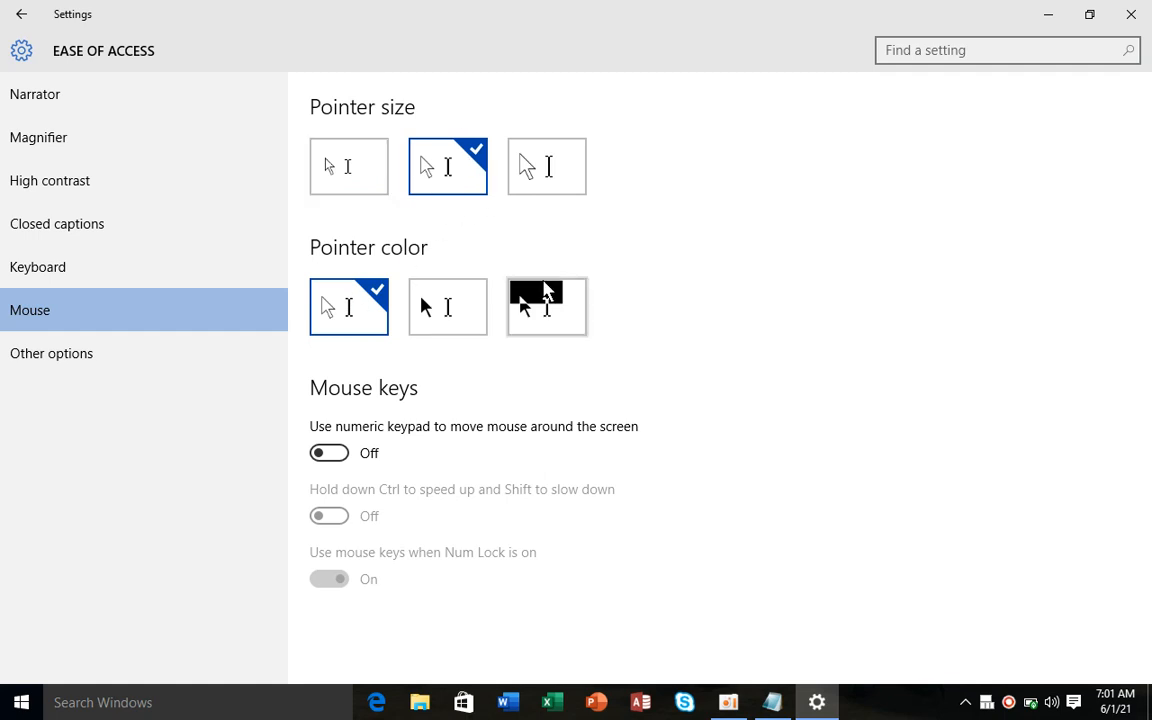
left_click(530, 300)
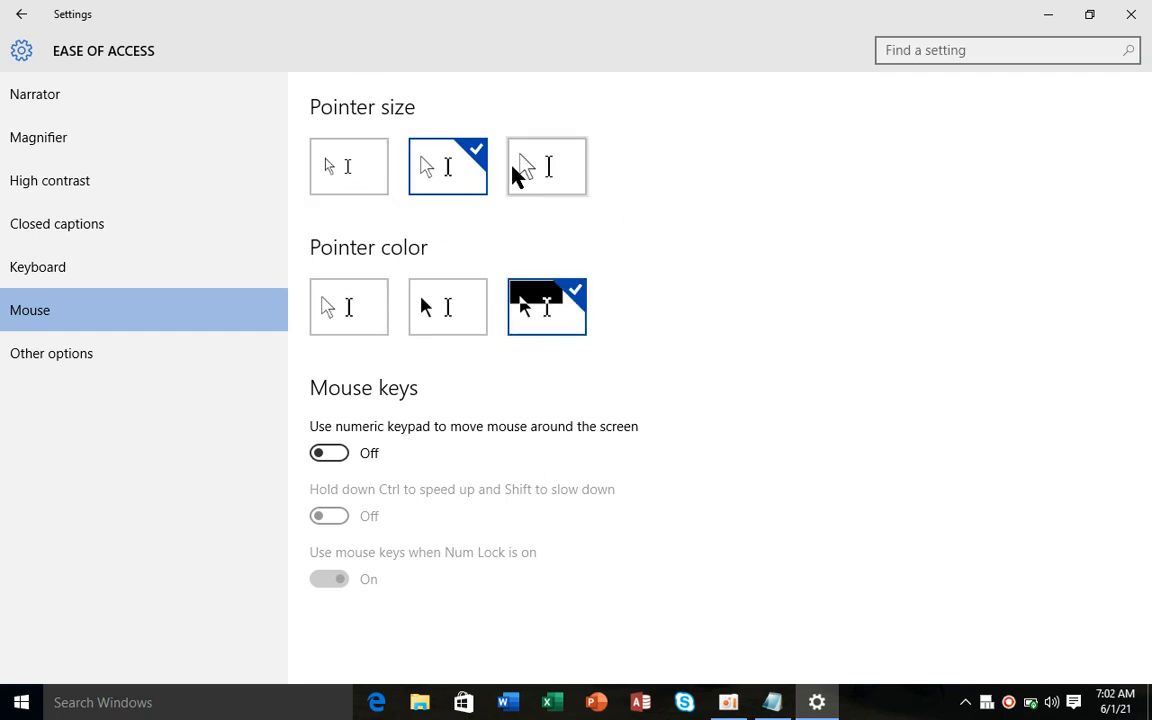
left_click(562, 167)
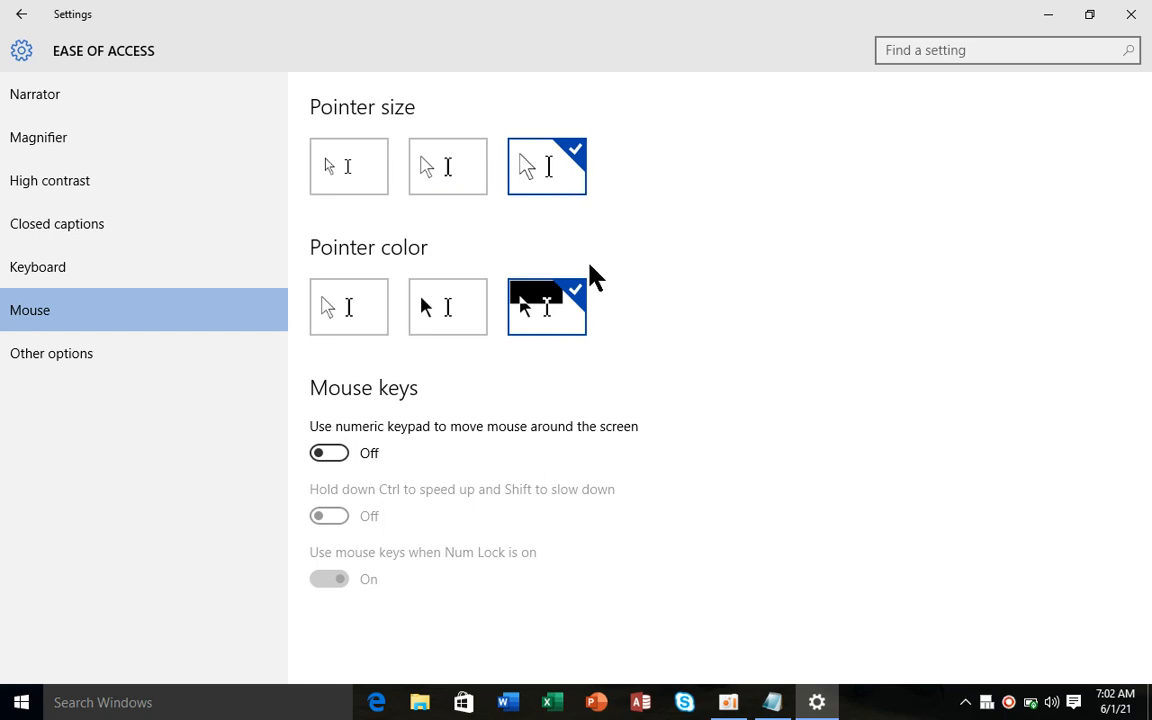
left_click(468, 306)
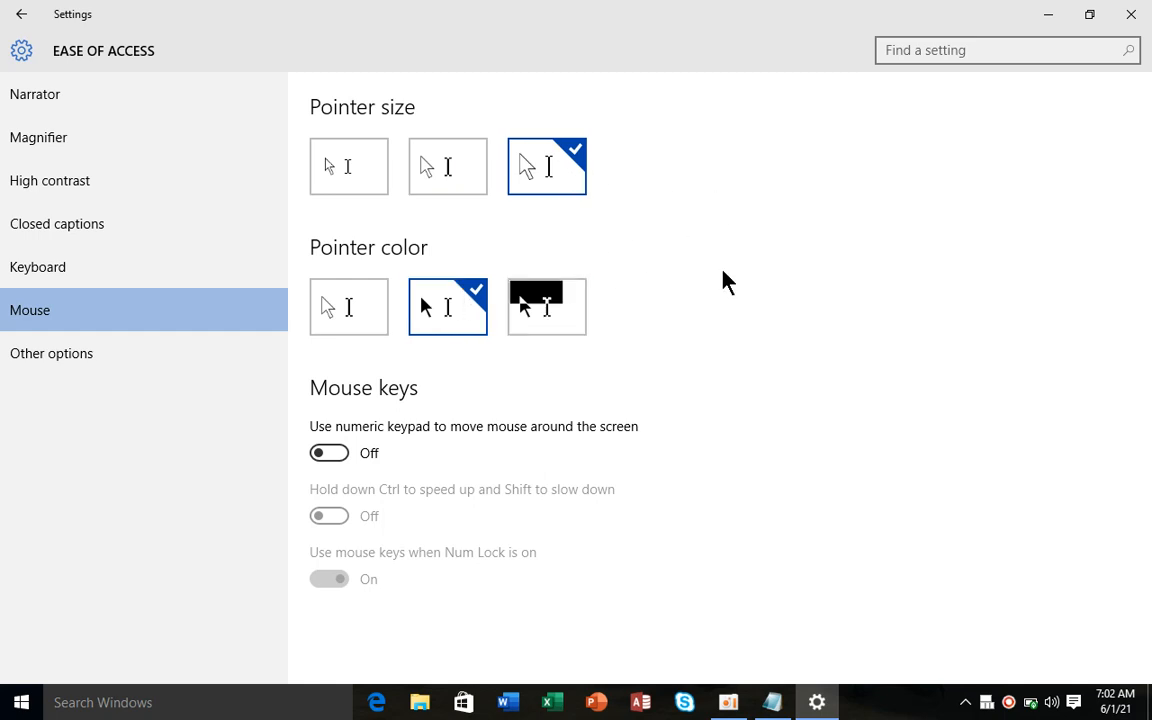
left_click(355, 319)
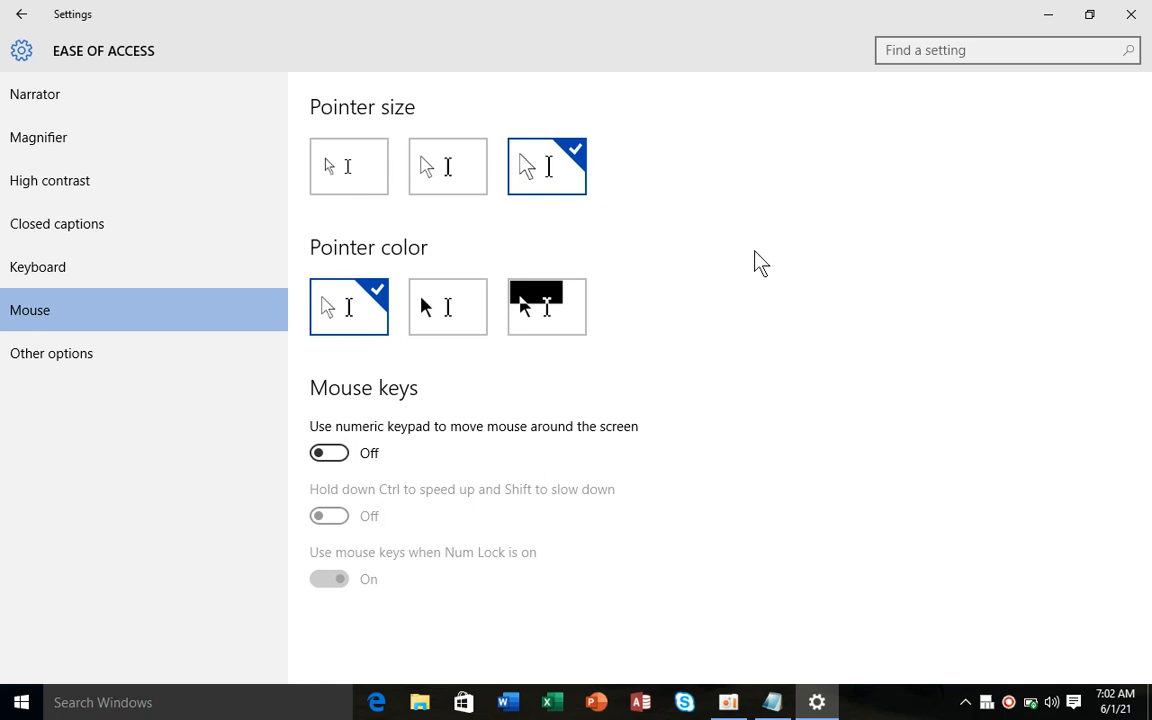
left_click(362, 168)
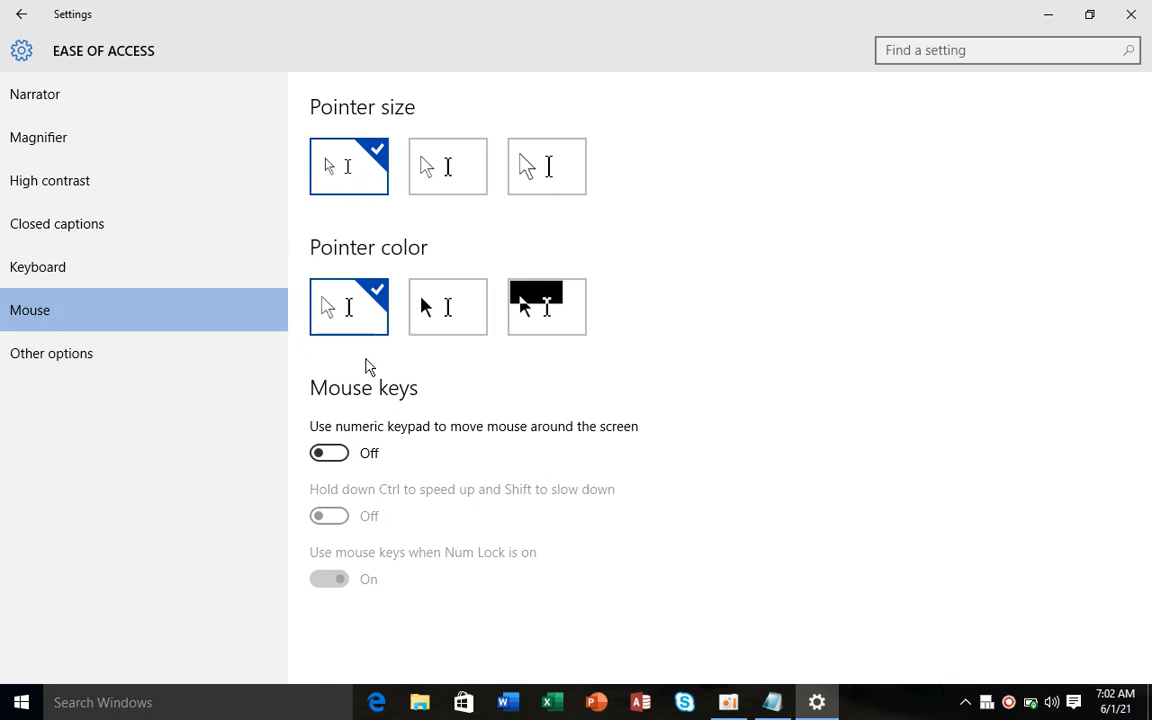
left_click(331, 453)
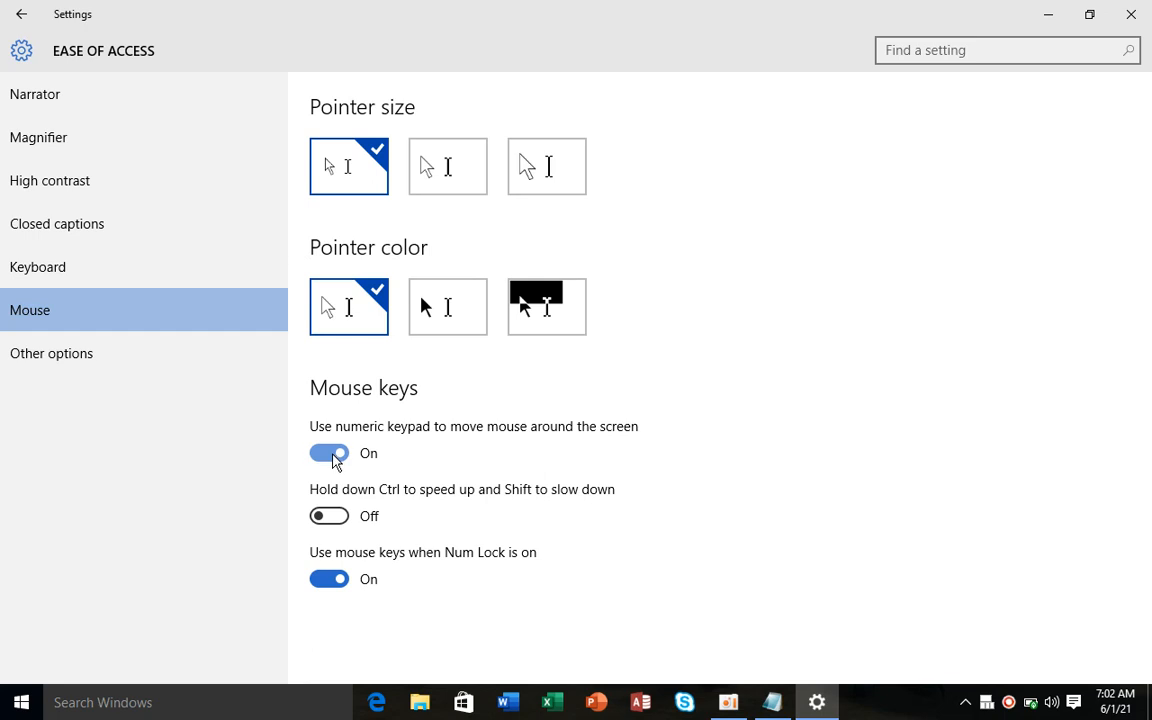
left_click(144, 370)
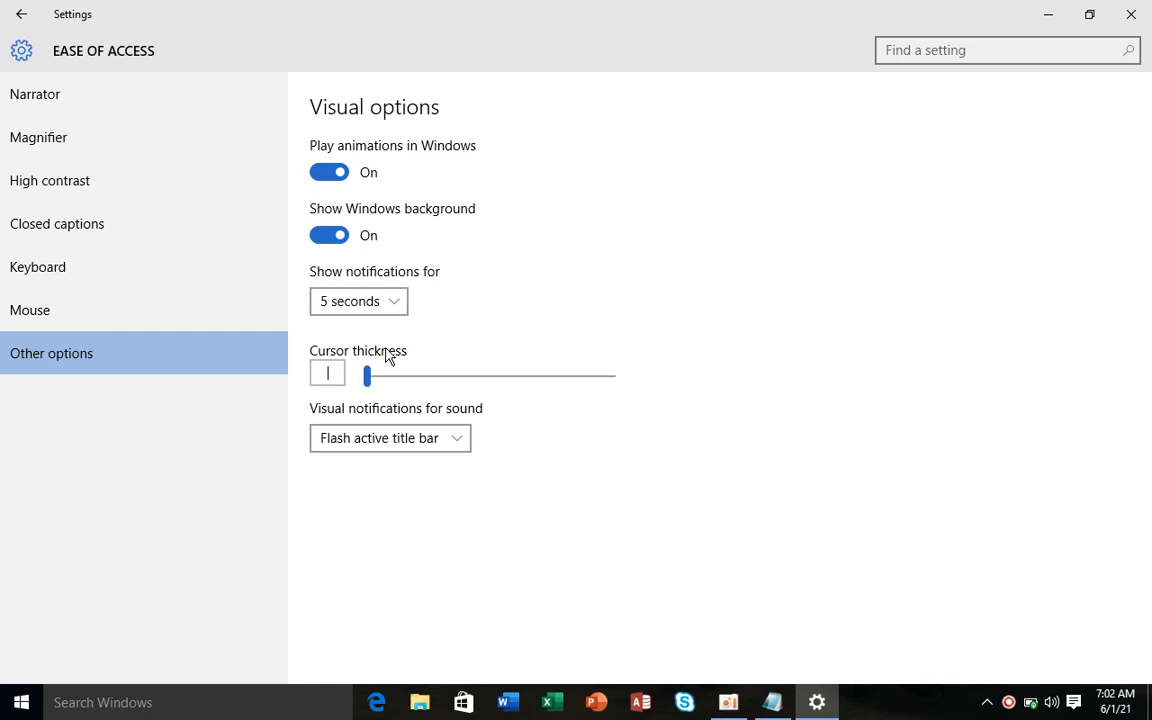
left_click(401, 301)
left_click(401, 303)
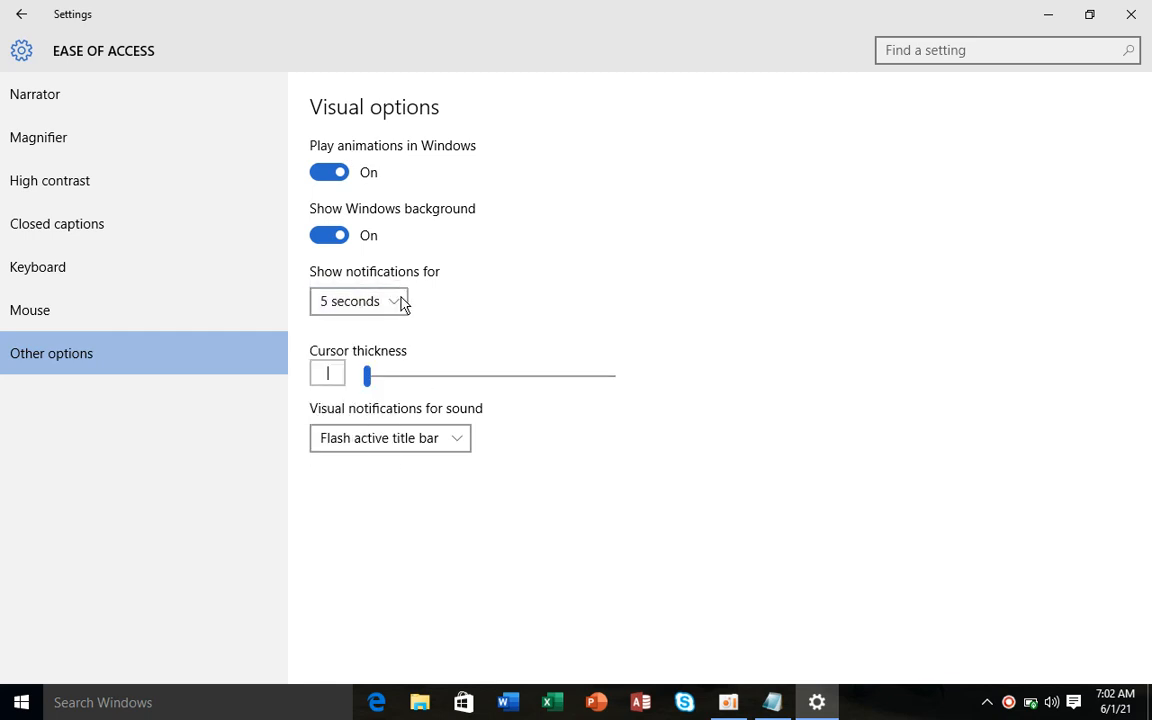